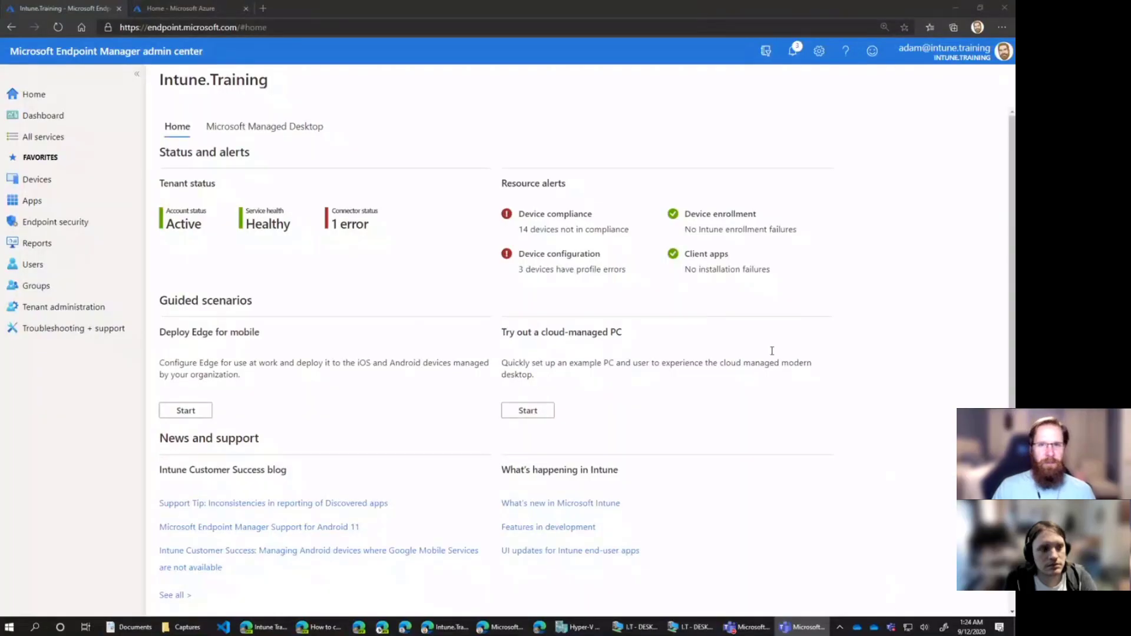
# - Bring the Intune.Training Endpoint Manager home page, with tenant status and alerts, to the front
pyautogui.click(420, 123)
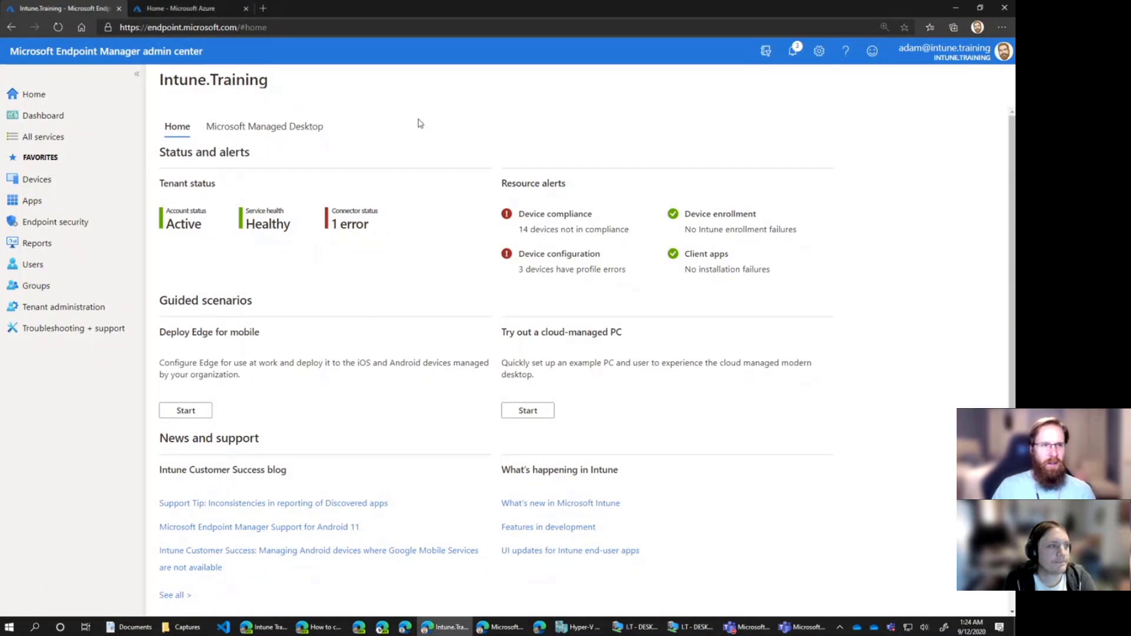
# - In Azure AD Company branding, open the Default locale and review its banner and square logos
pyautogui.click(209, 10)
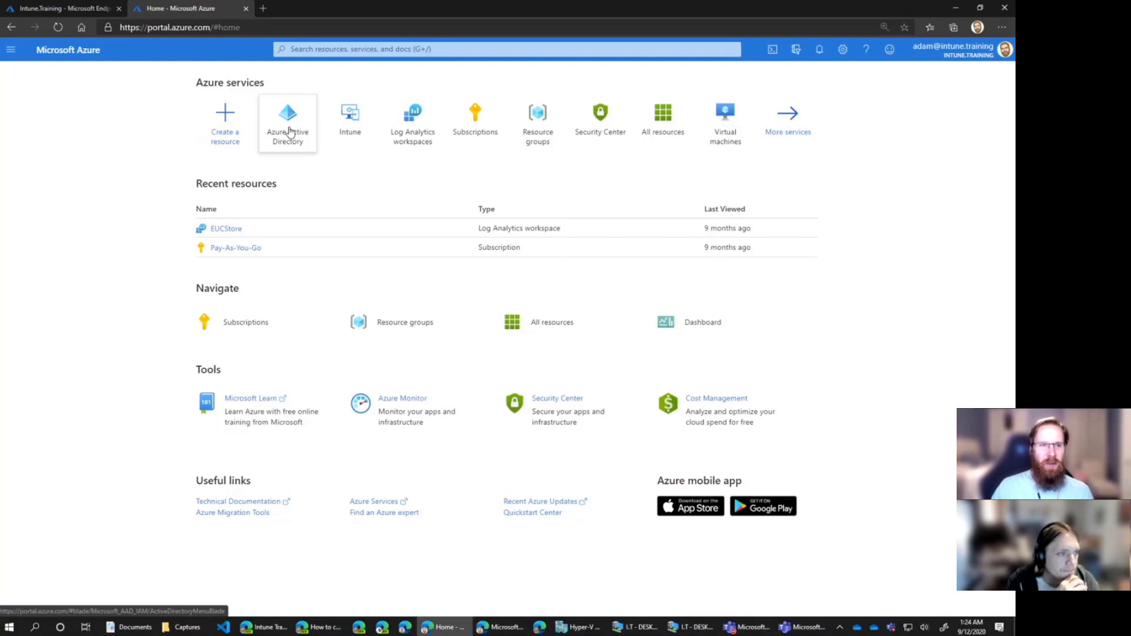
pyautogui.click(289, 132)
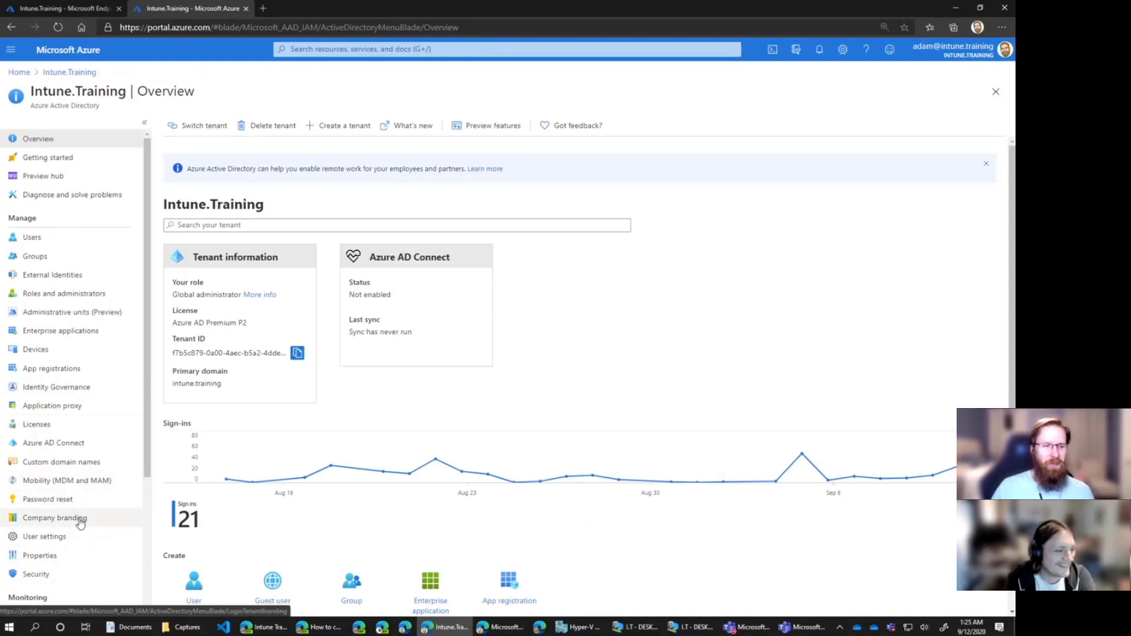
pyautogui.click(27, 522)
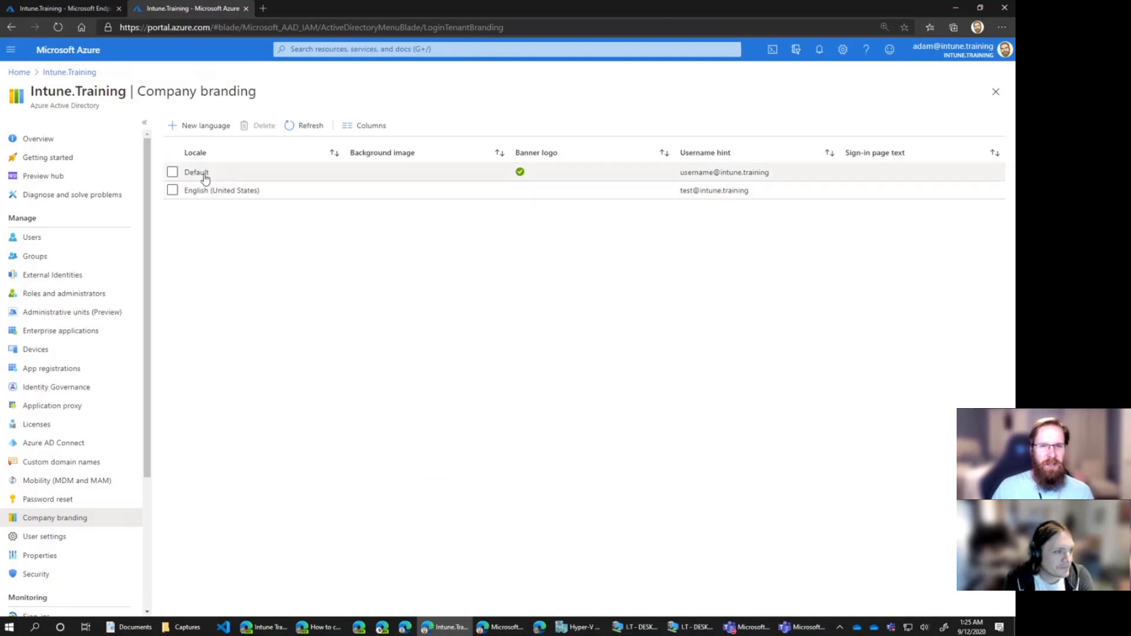
pyautogui.click(202, 177)
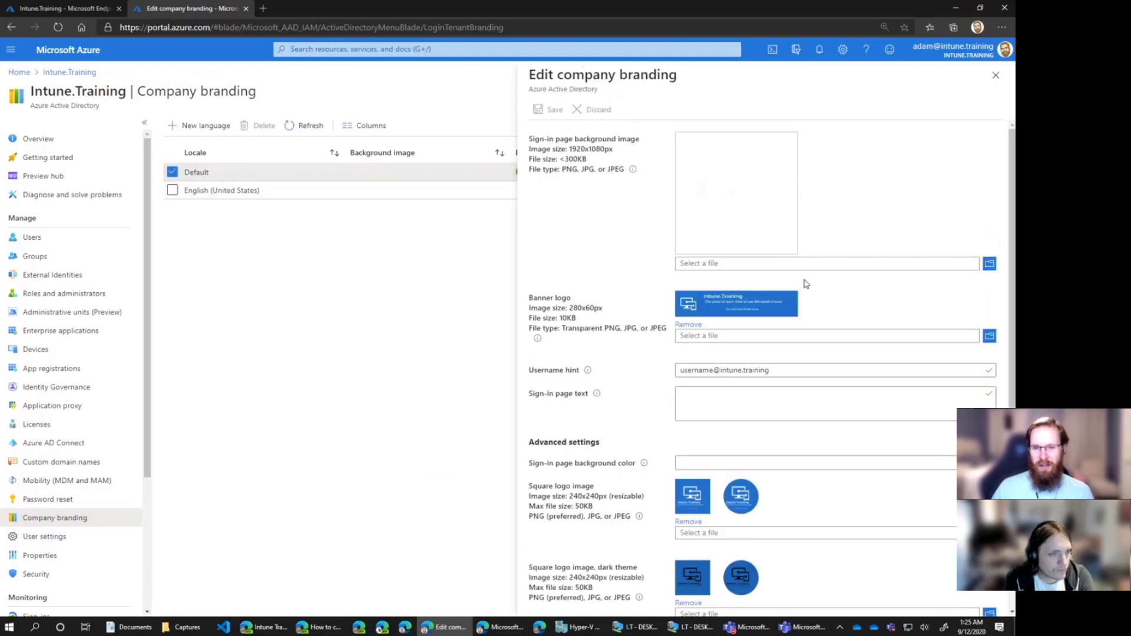
pyautogui.scroll(-1, 874, 290)
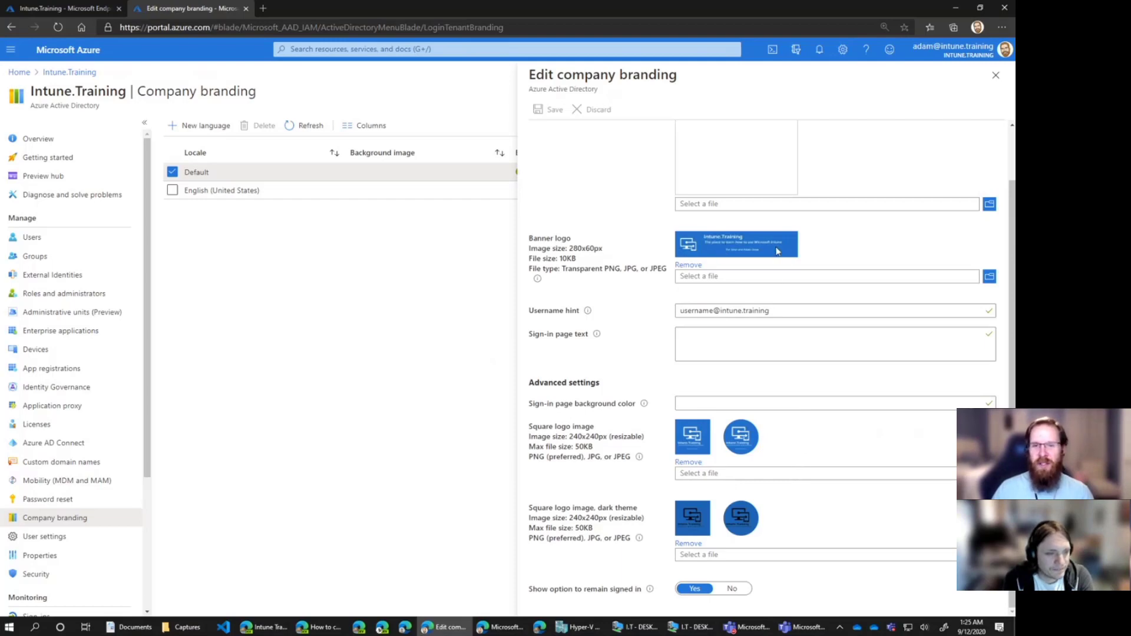
pyautogui.scroll(1, 810, 285)
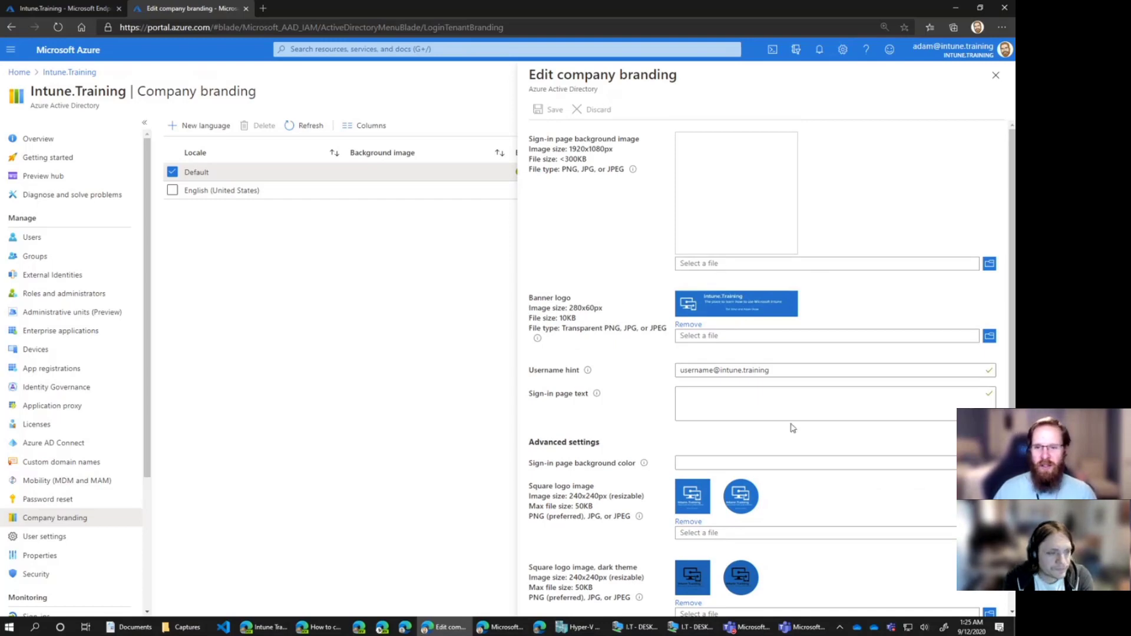
pyautogui.scroll(-1, 772, 460)
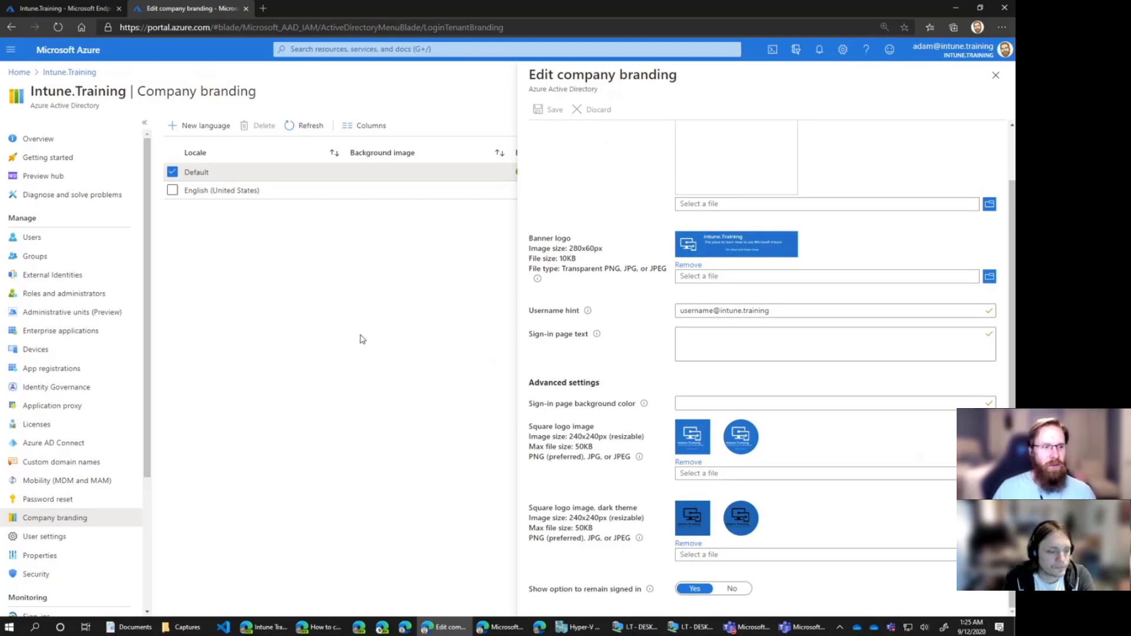
# - Open Tenant administration > Customization in Endpoint Manager, then bring up the Company Portal customization Docs article
pyautogui.click(83, 8)
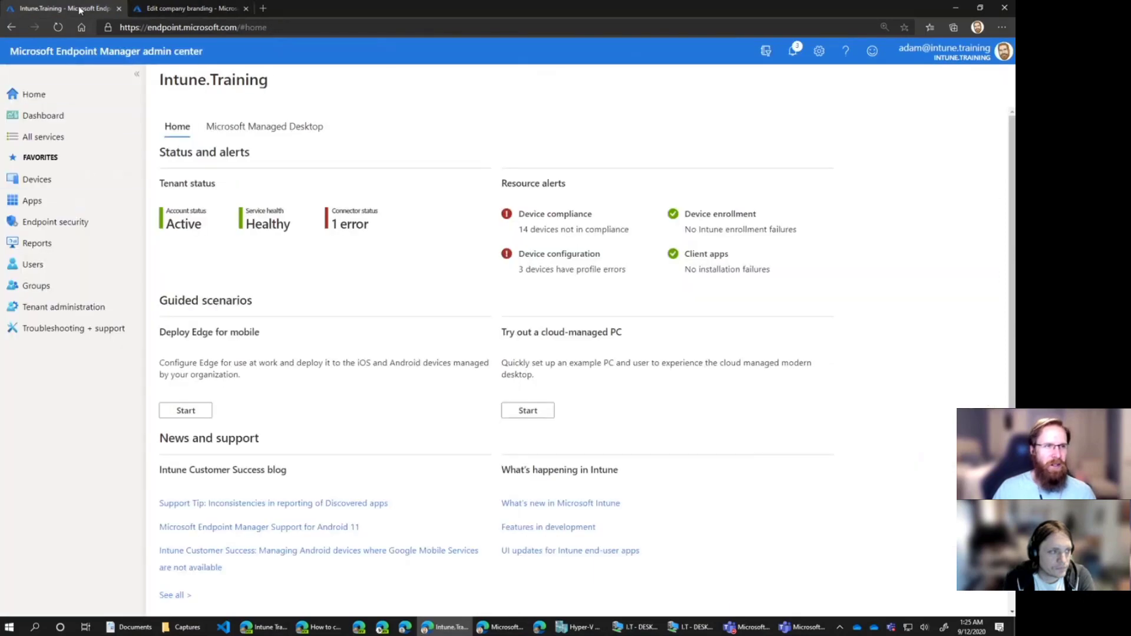
pyautogui.moveTo(145, 28); pyautogui.dragTo(267, 28)
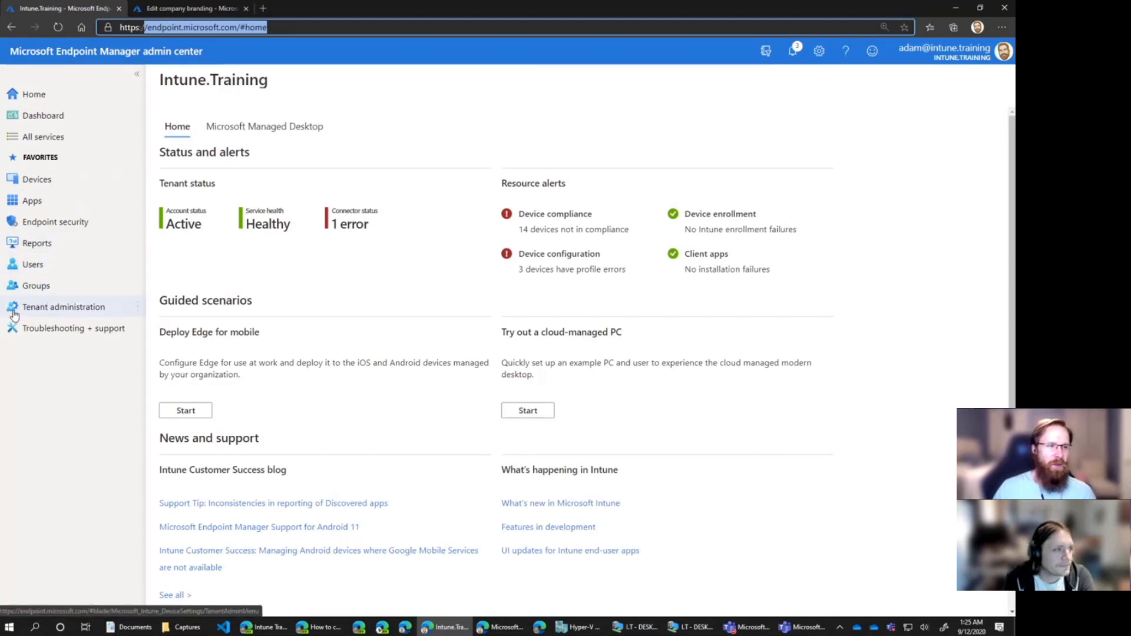
pyautogui.click(34, 312)
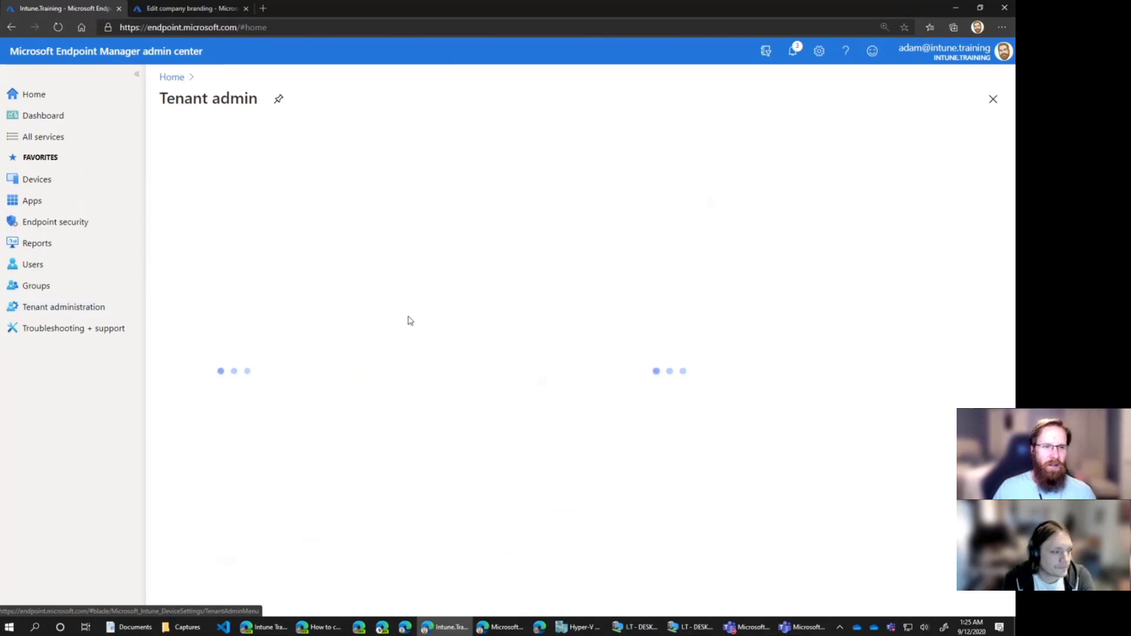
pyautogui.click(137, 76)
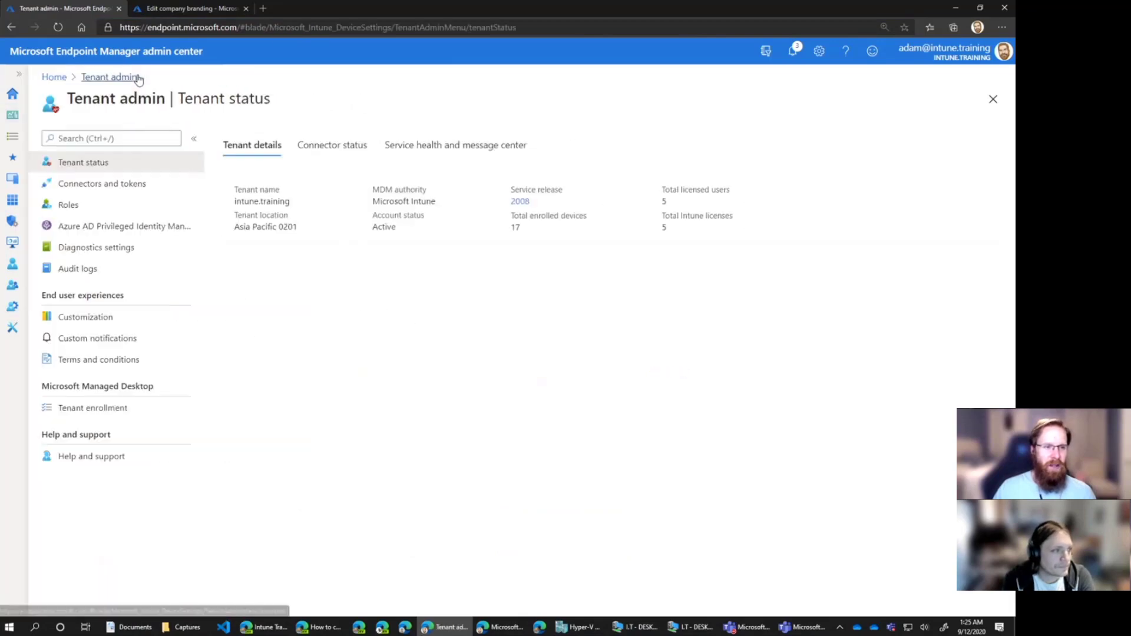
pyautogui.click(72, 322)
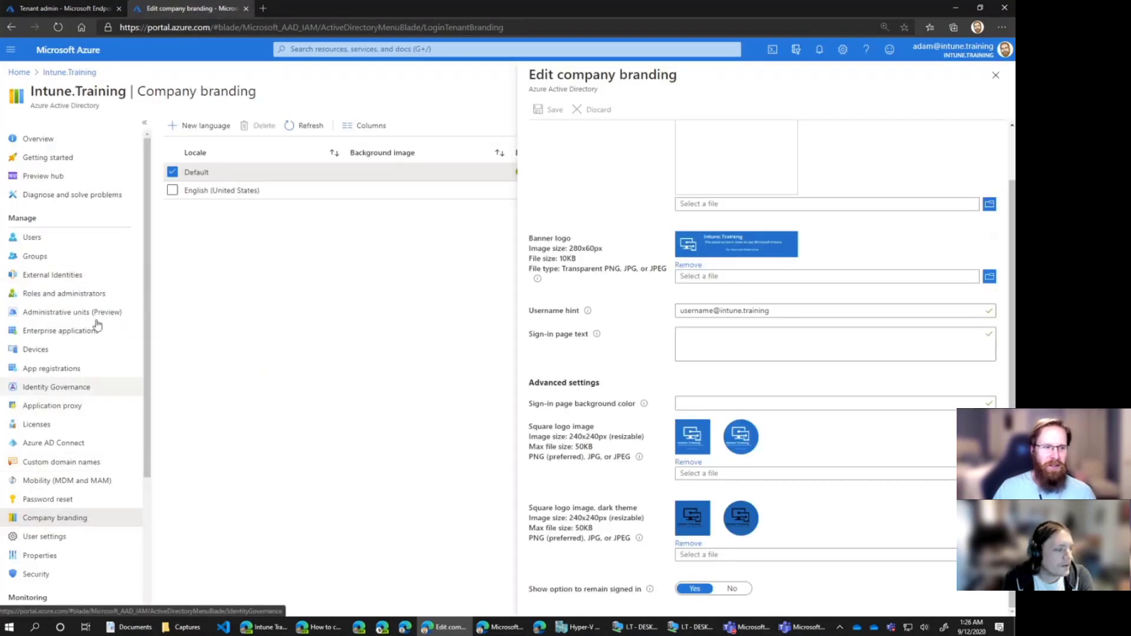
pyautogui.click(68, 12)
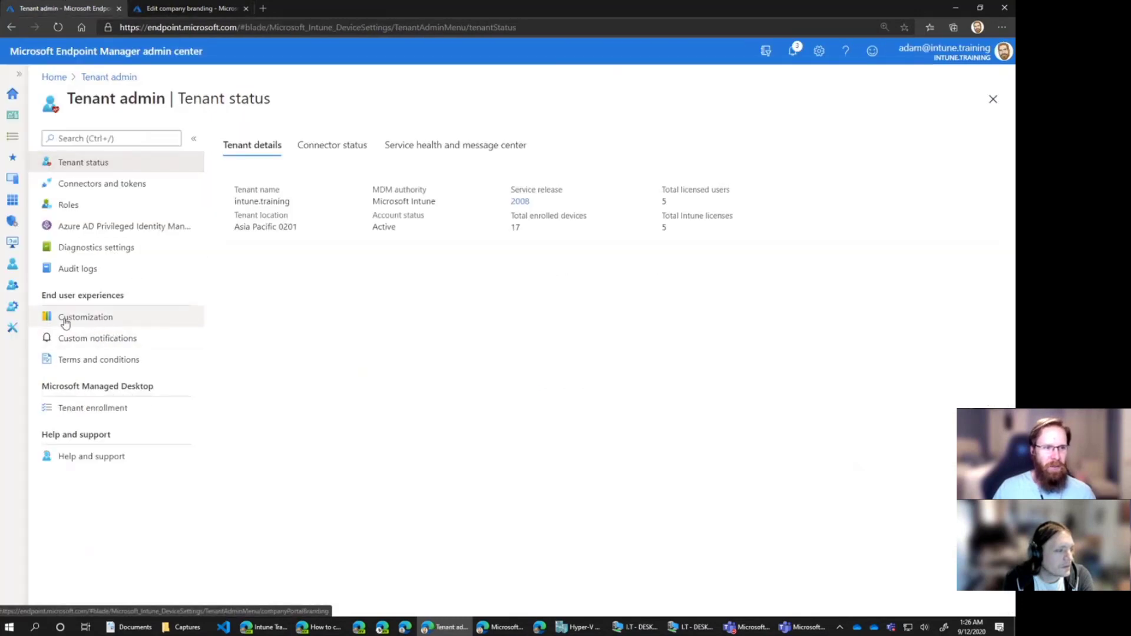
pyautogui.click(99, 319)
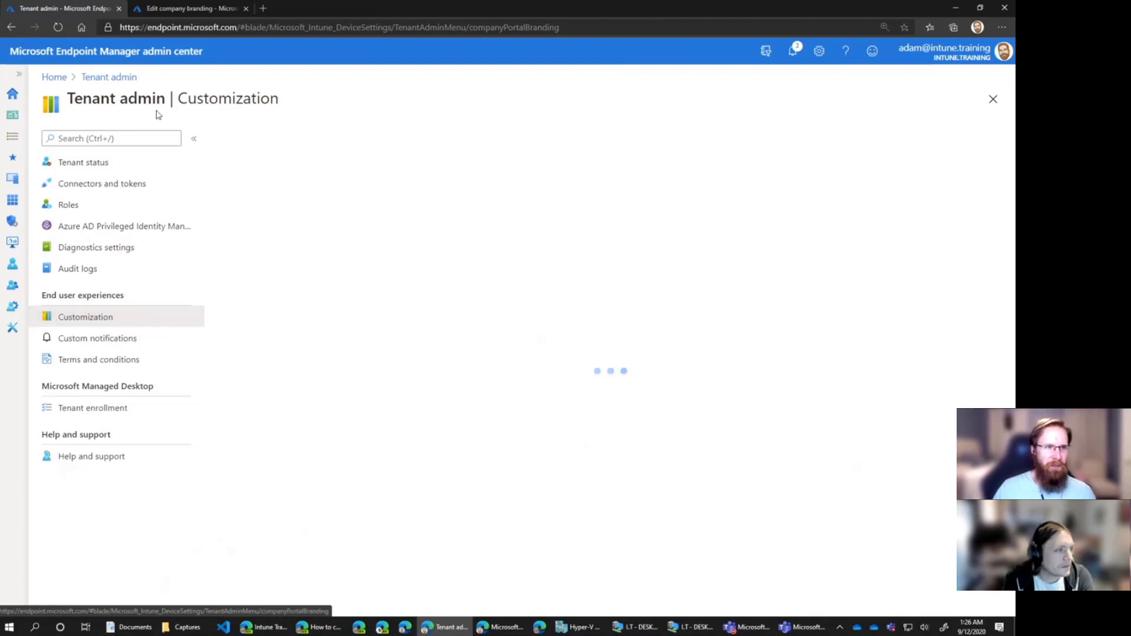
pyautogui.click(502, 628)
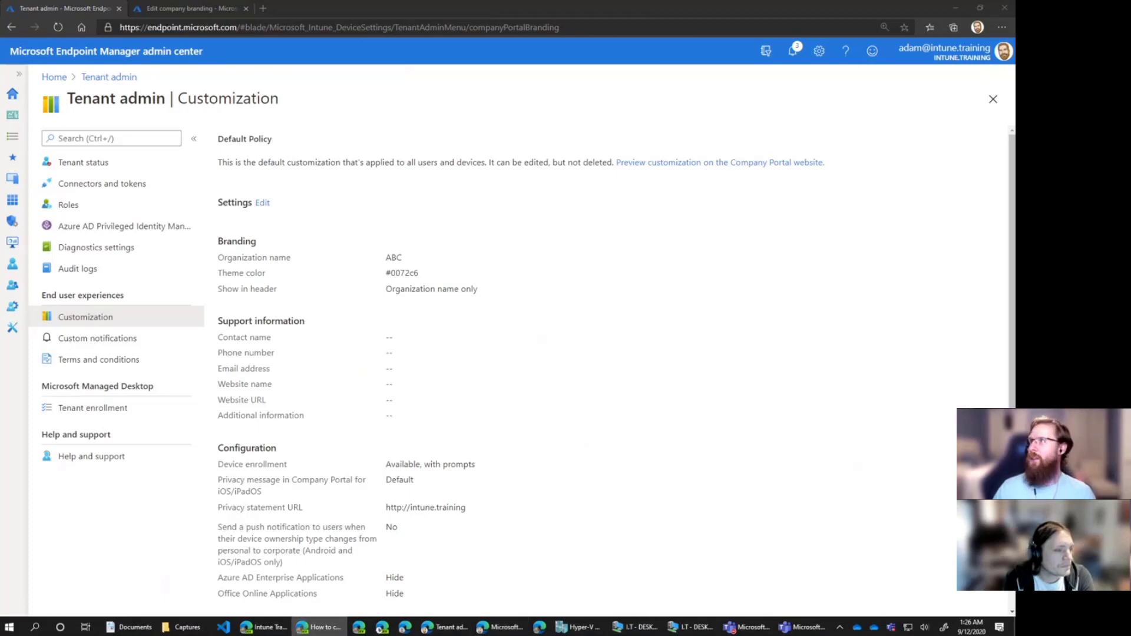
pyautogui.click(321, 627)
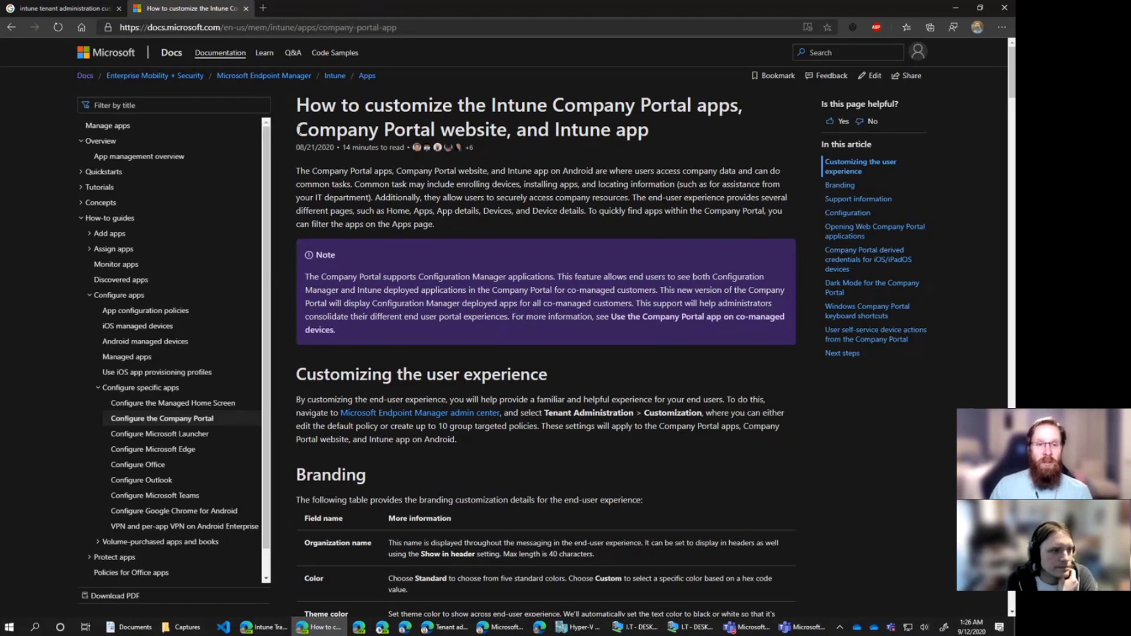
# - Read the article's Company Portal branding and brand image guidance, then minimize it to show the Customization policy
pyautogui.moveTo(299, 129); pyautogui.dragTo(508, 130)
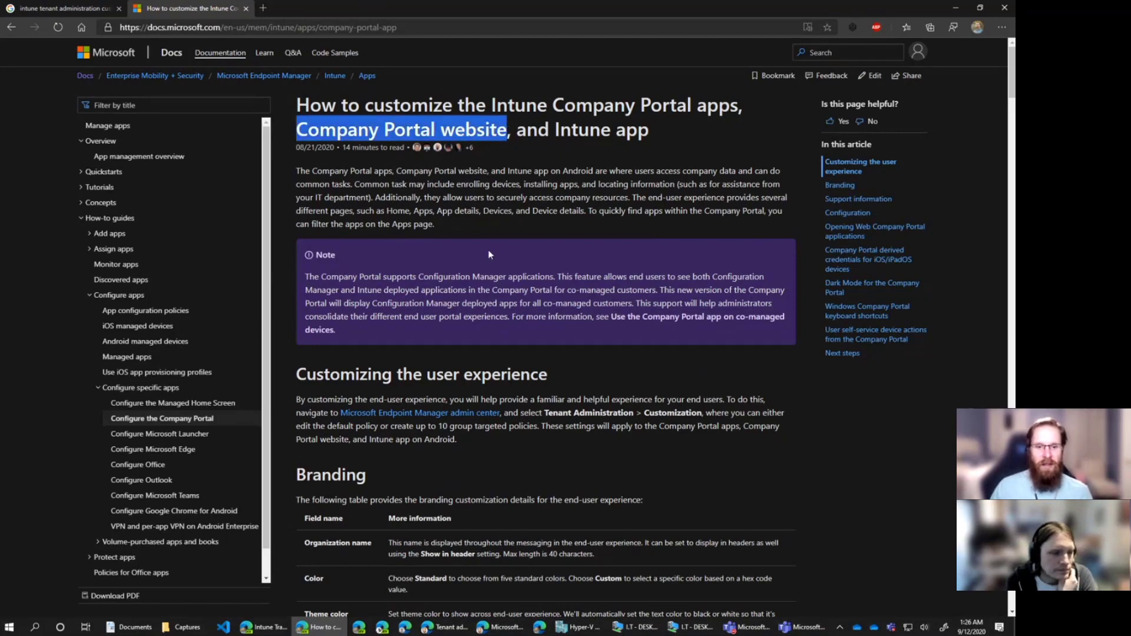
pyautogui.click(521, 248)
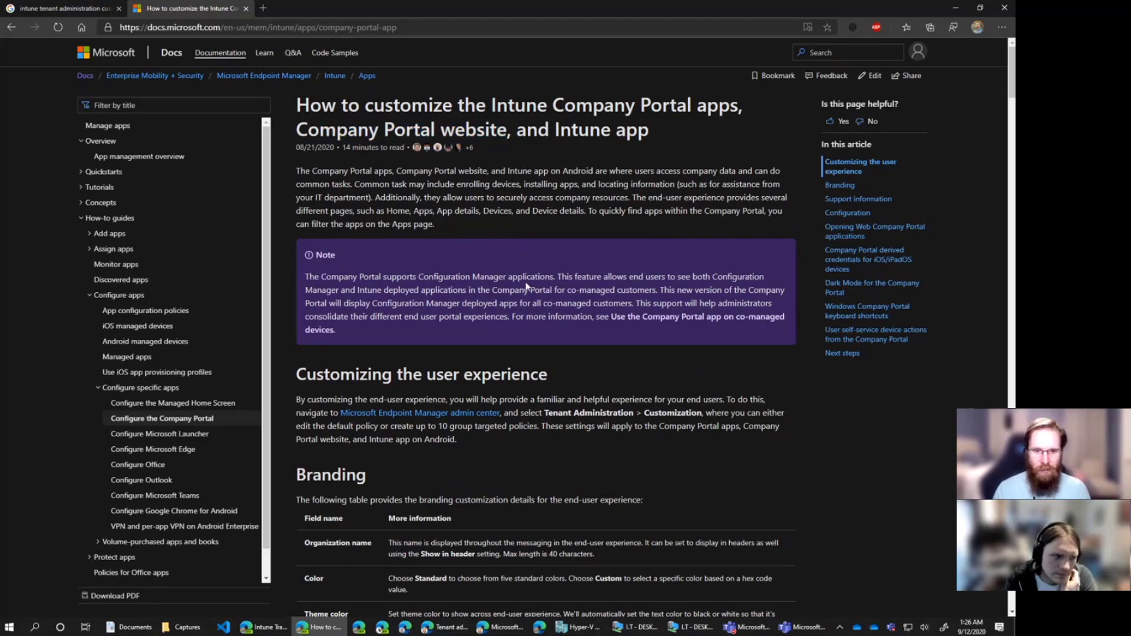
pyautogui.scroll(-3, 645, 347)
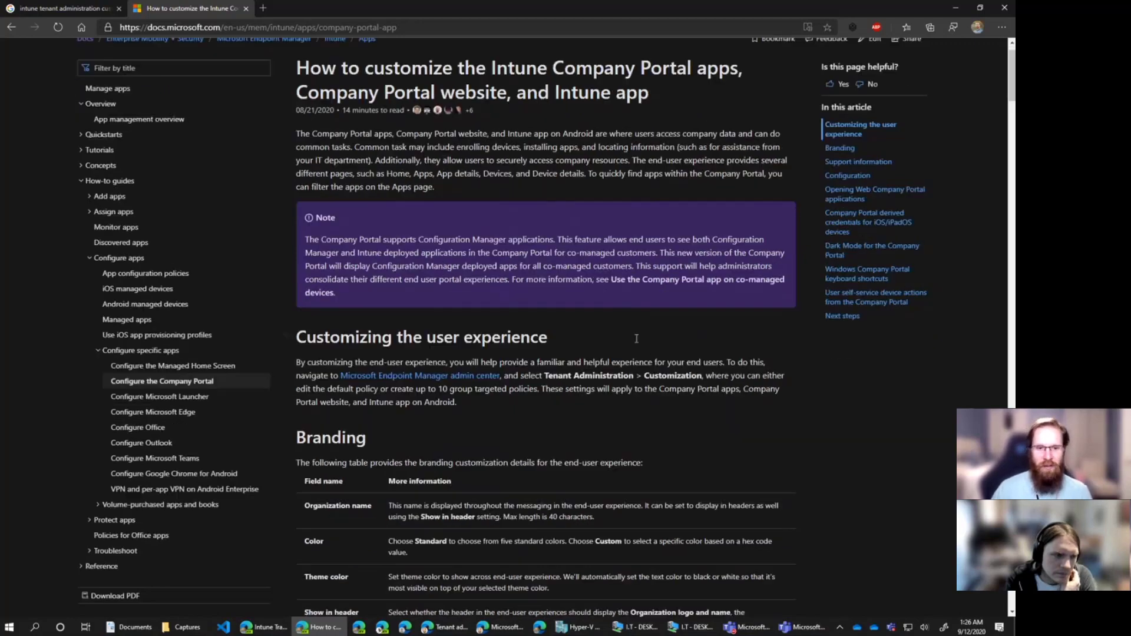
pyautogui.scroll(-2, 610, 321)
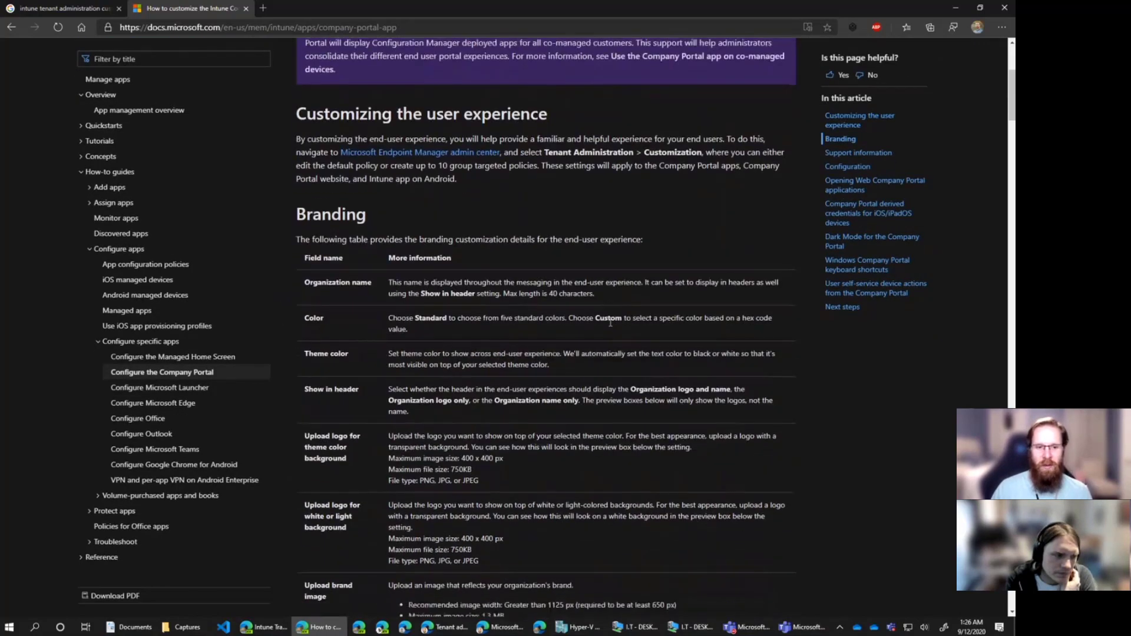
pyautogui.scroll(-3, 610, 323)
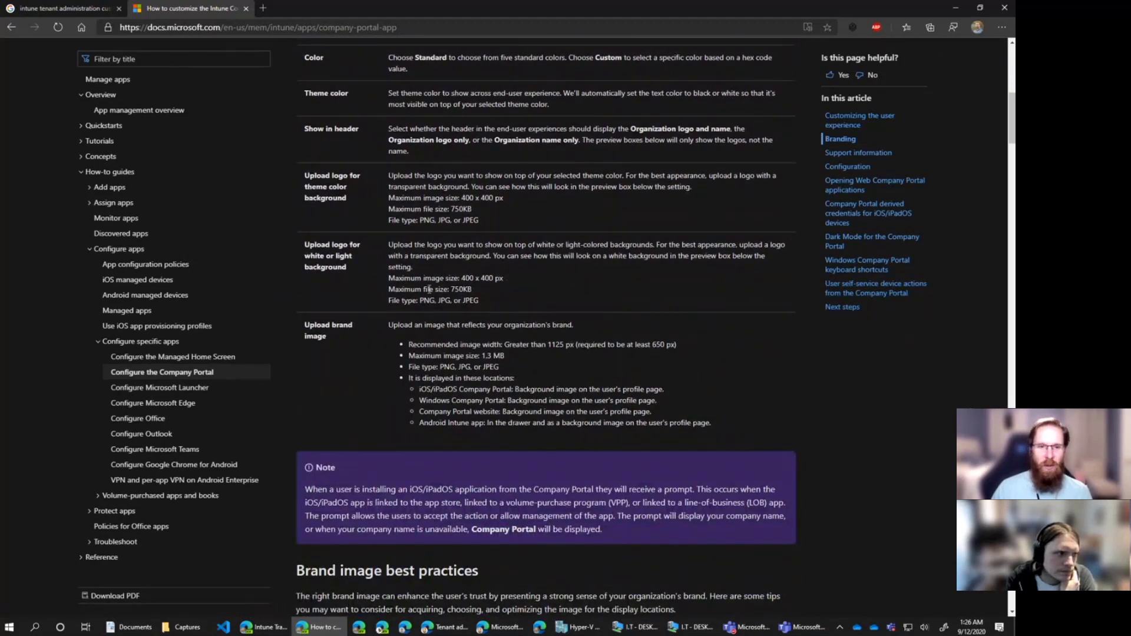
pyautogui.scroll(-7, 475, 386)
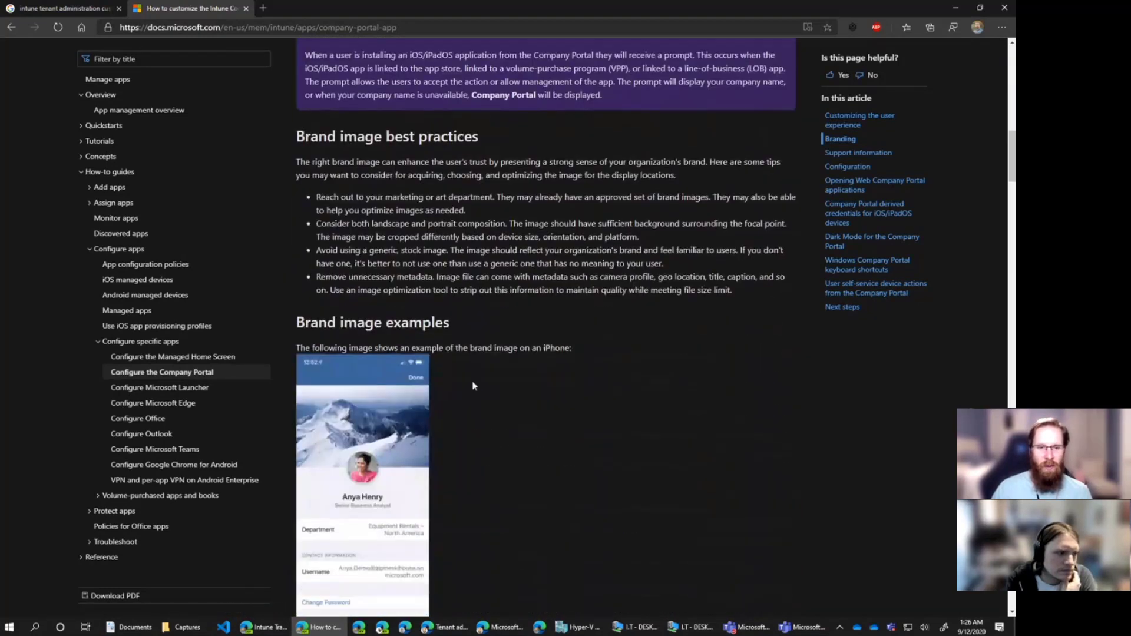
pyautogui.click(955, 7)
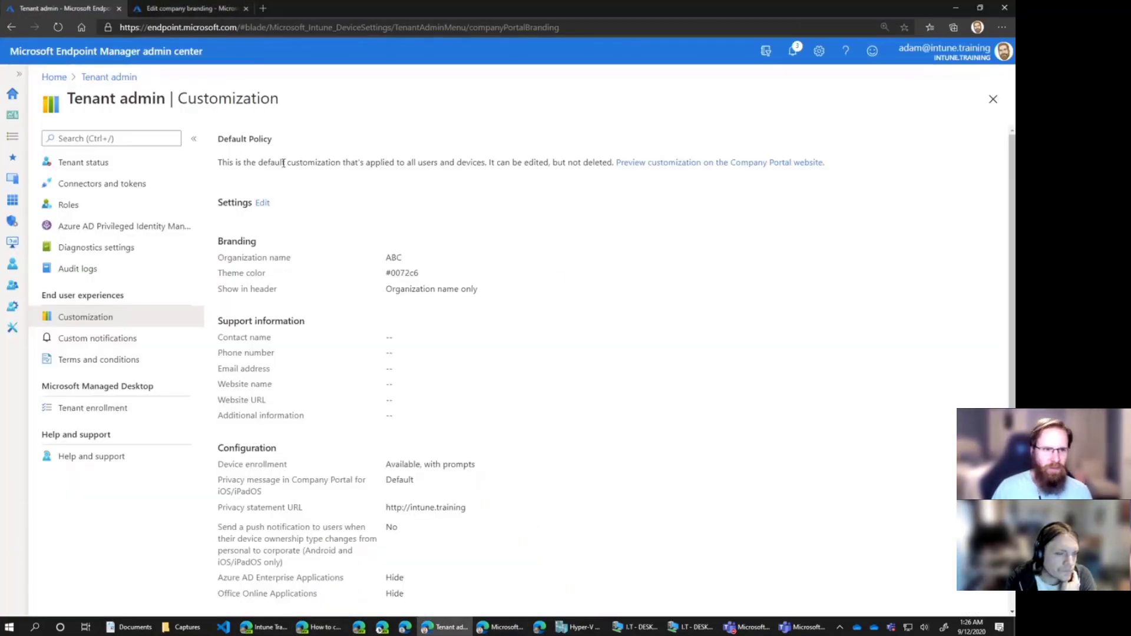
# - Review the editable Default Policy description and the empty Policies list, then return to the top
pyautogui.moveTo(223, 162); pyautogui.dragTo(573, 163)
pyautogui.click(564, 164)
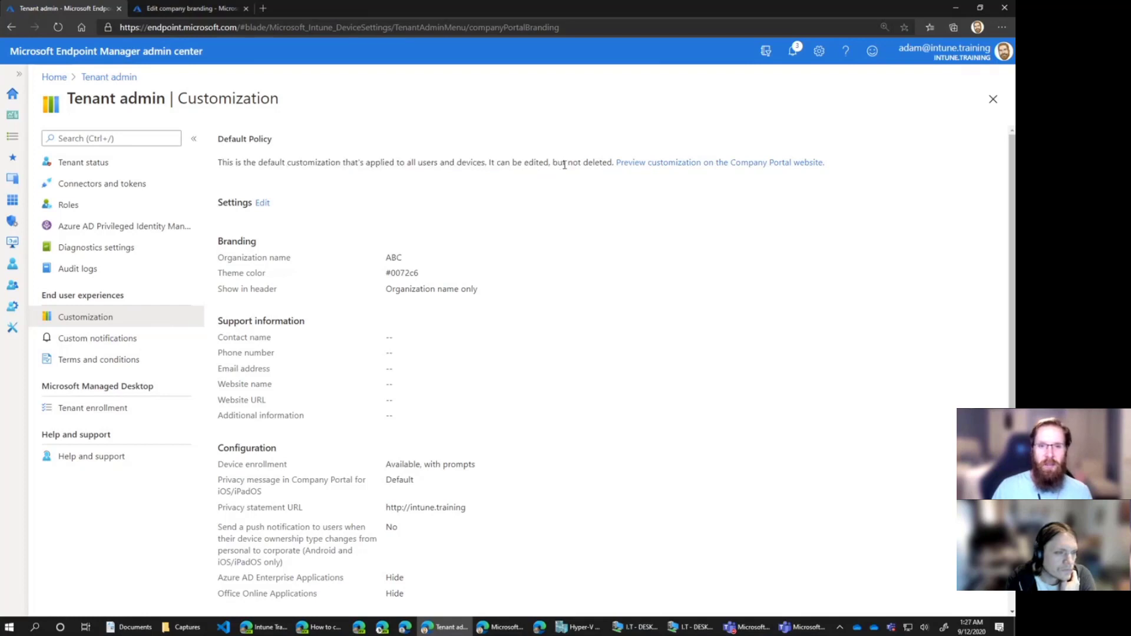
pyautogui.moveTo(488, 163); pyautogui.dragTo(564, 164)
pyautogui.click(604, 162)
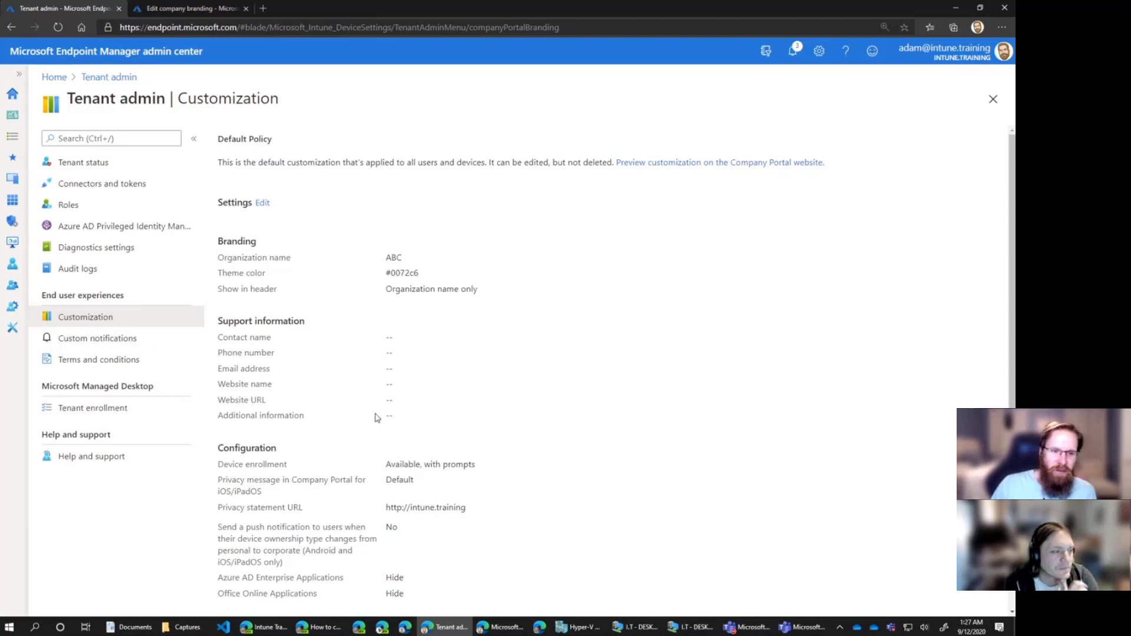
pyautogui.scroll(-3, 374, 416)
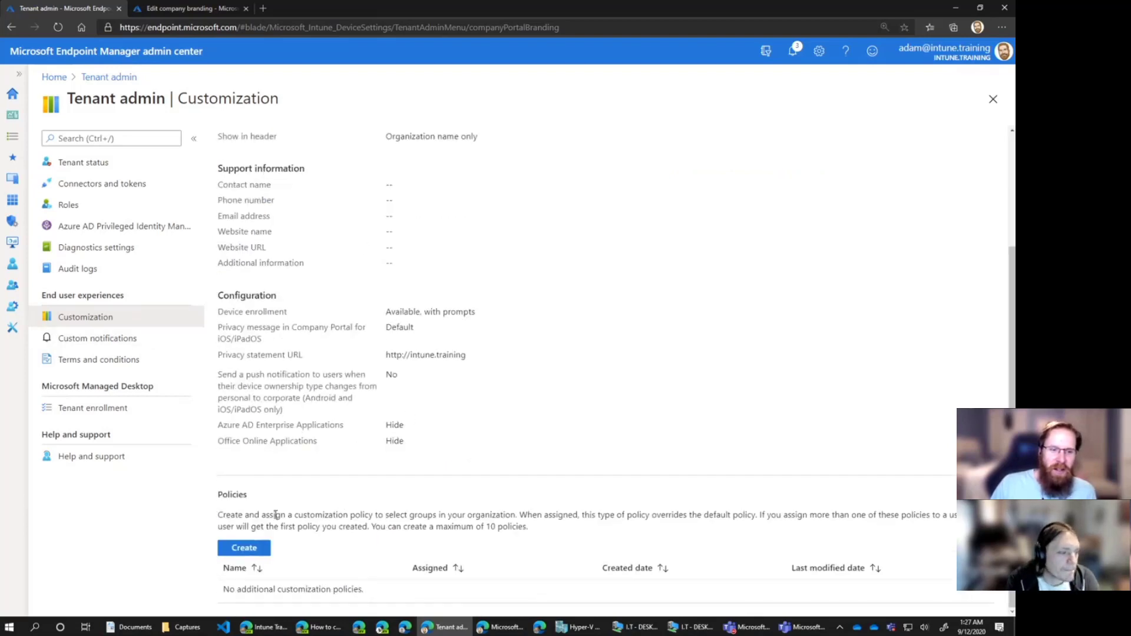
pyautogui.moveTo(219, 499); pyautogui.dragTo(582, 532)
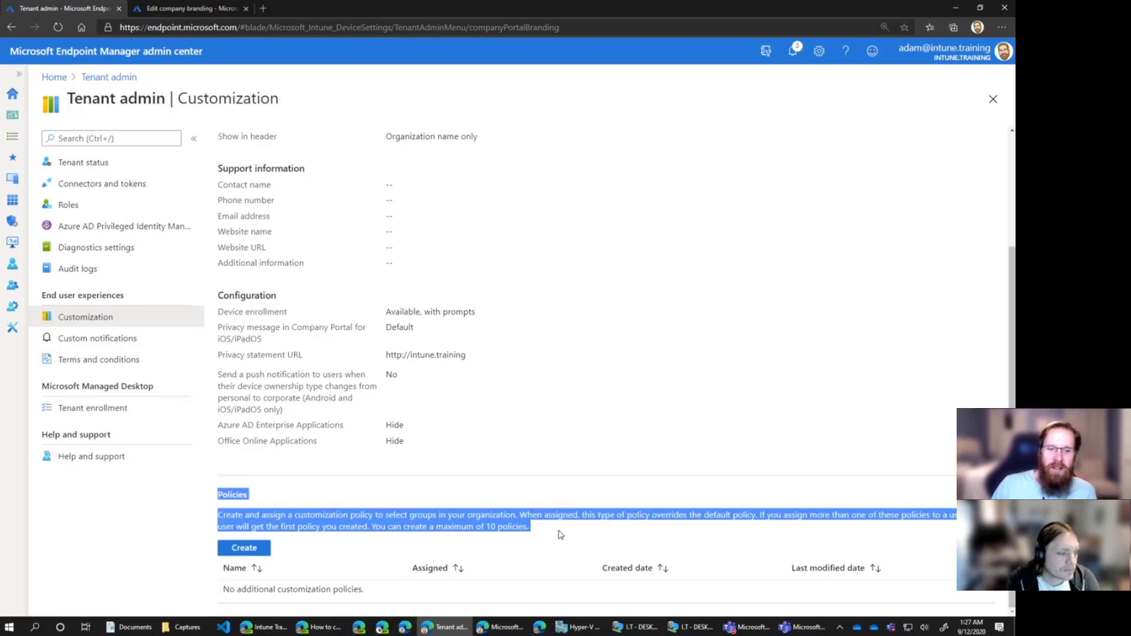
pyautogui.click(559, 532)
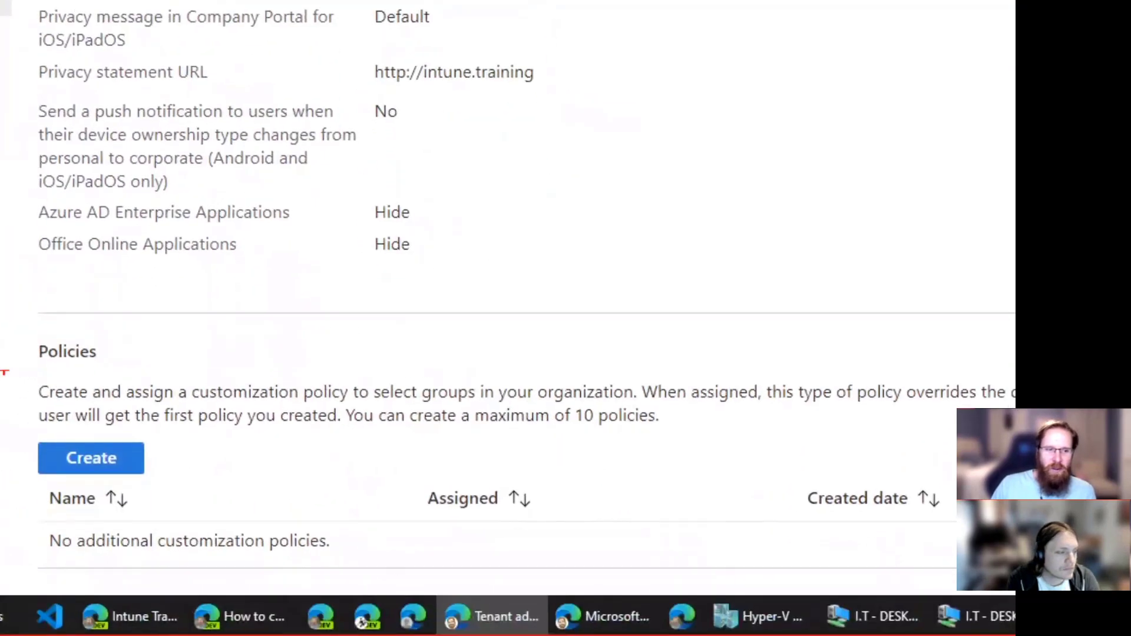
pyautogui.moveTo(4, 324)
pyautogui.mouseDown()
pyautogui.moveTo(960, 597)
pyautogui.moveTo(925, 596)
pyautogui.moveTo(988, 574)
pyautogui.mouseUp()
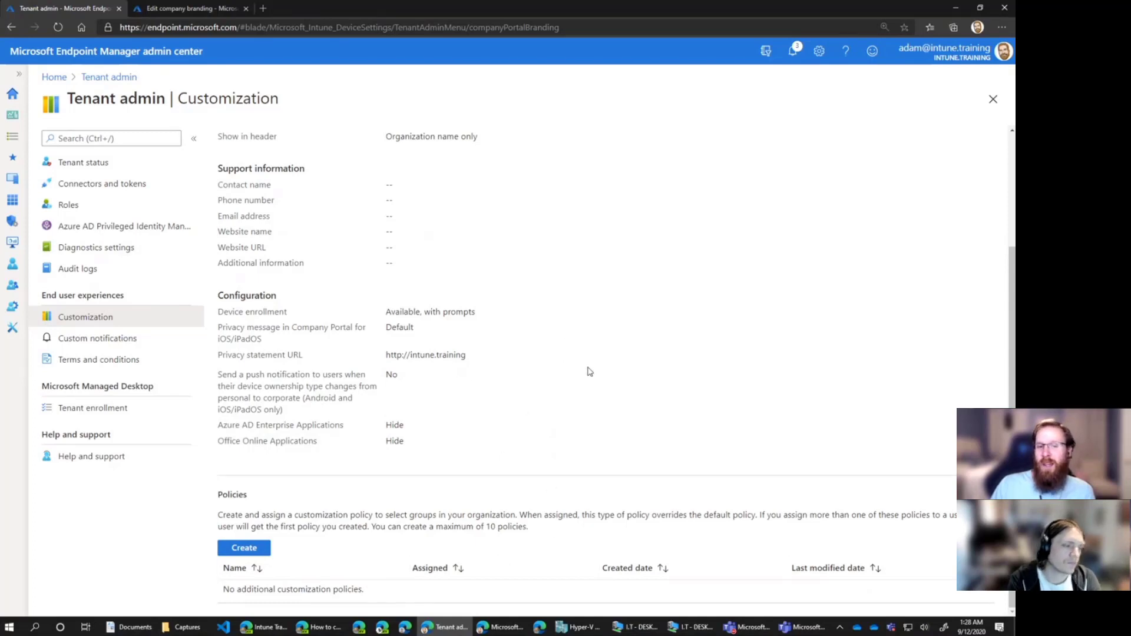
pyautogui.scroll(3, 589, 371)
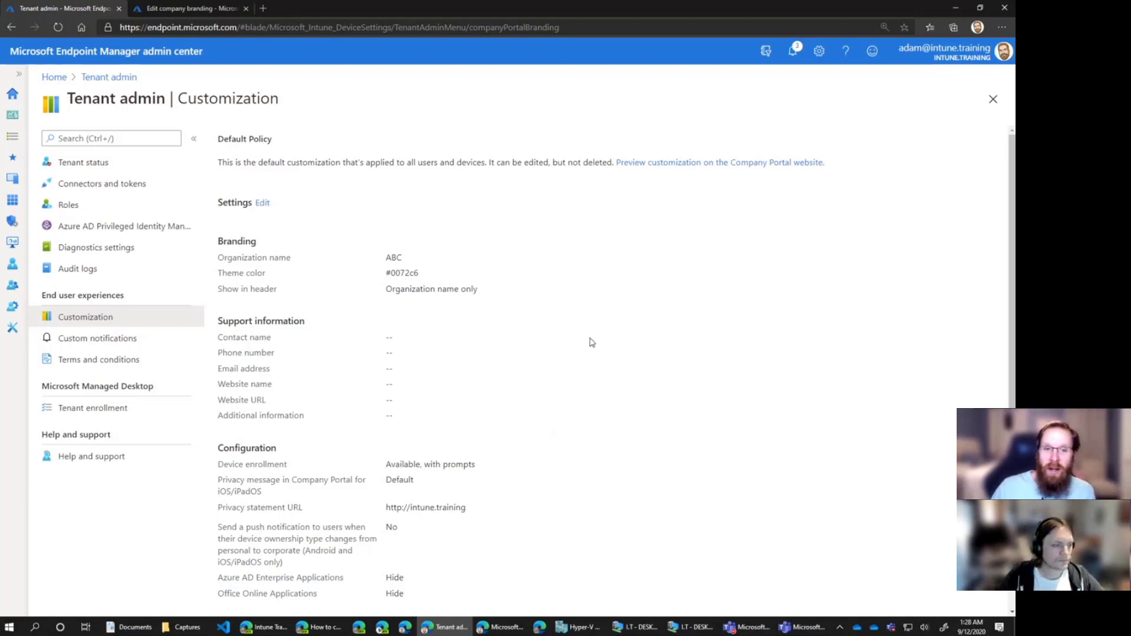
# - Replace organization name ABC with Intune.Training and set the standard theme color to Red
pyautogui.click(262, 204)
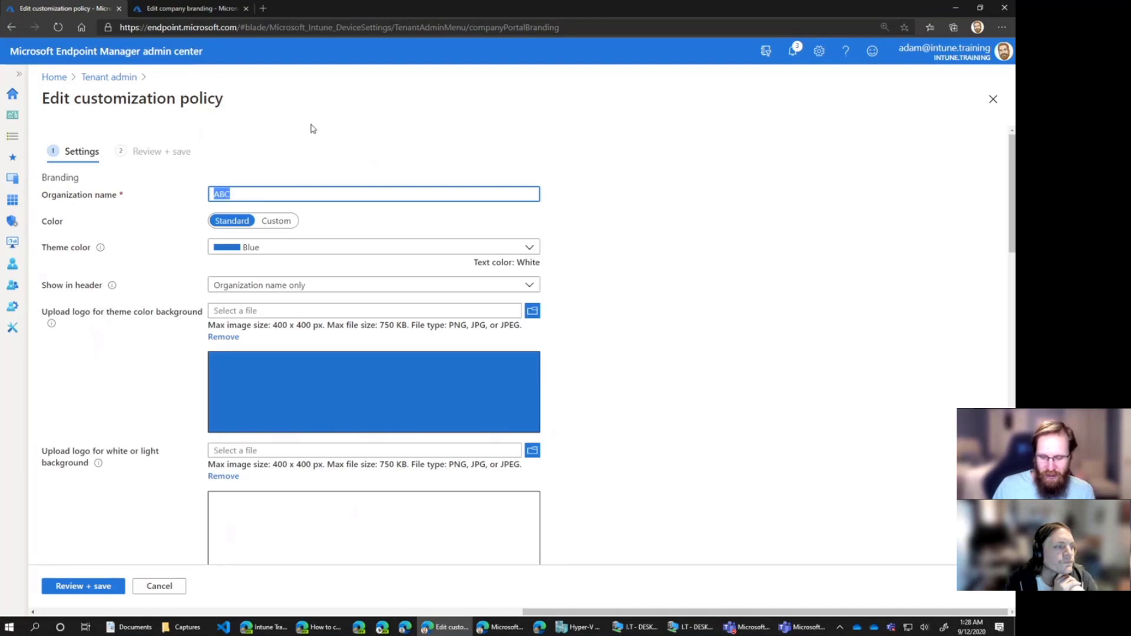
pyautogui.press('BackSpace')
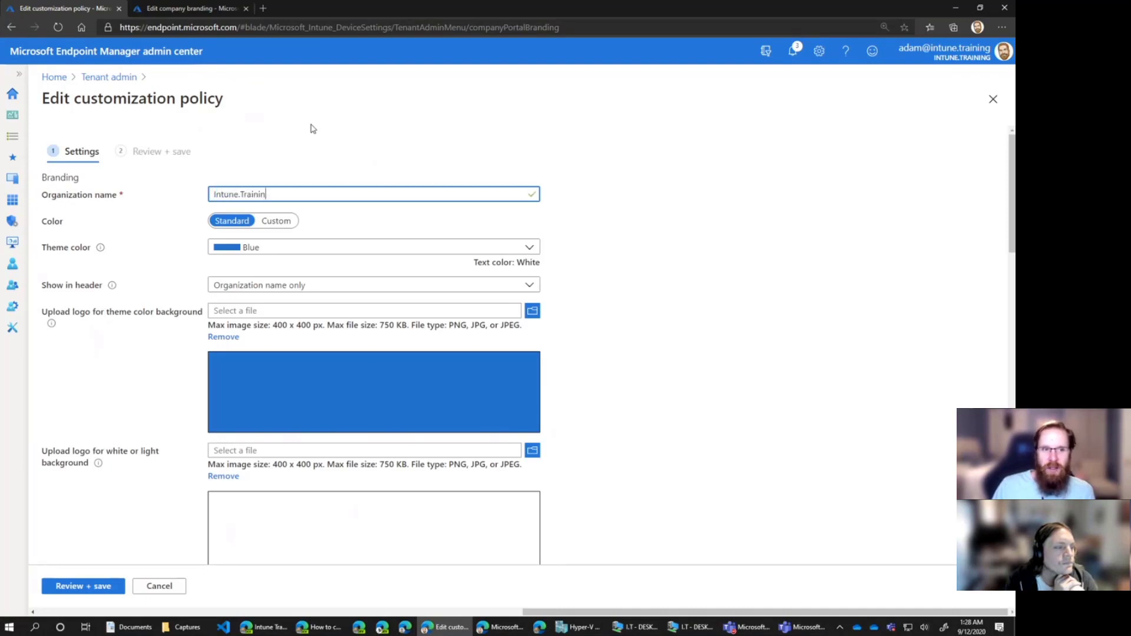
pyautogui.click(275, 220)
pyautogui.click(248, 247)
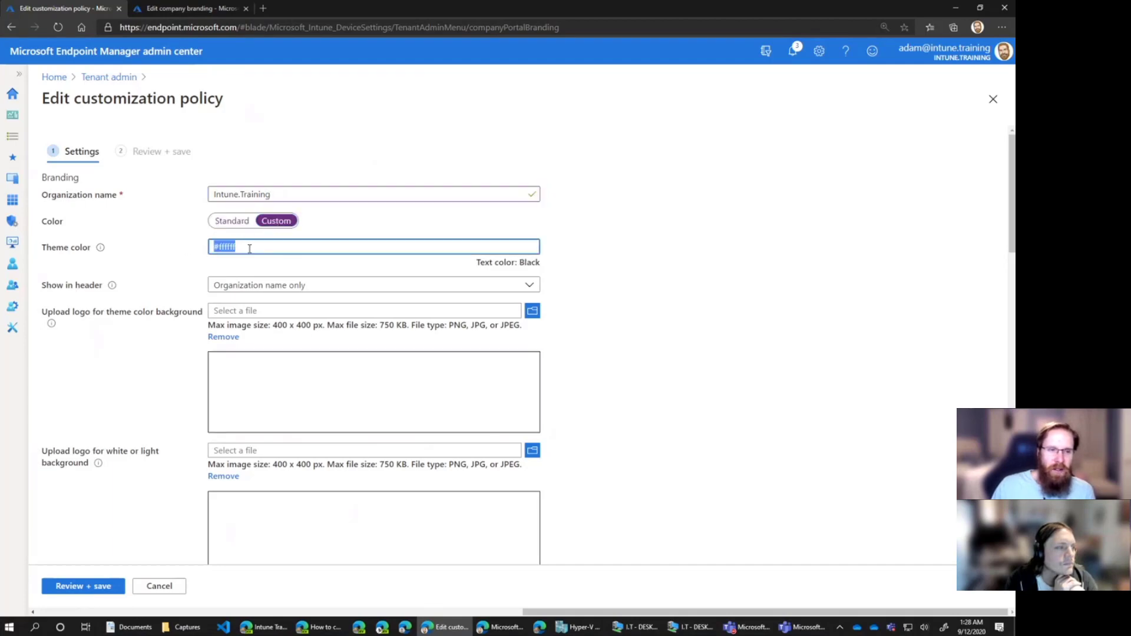
pyautogui.click(234, 223)
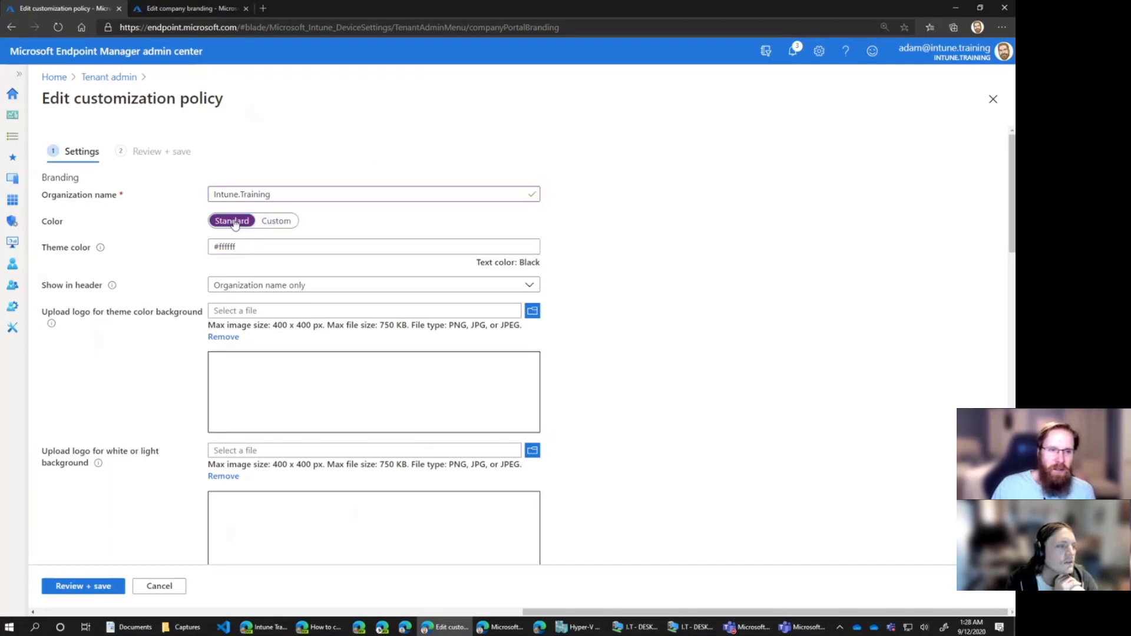
pyautogui.click(281, 248)
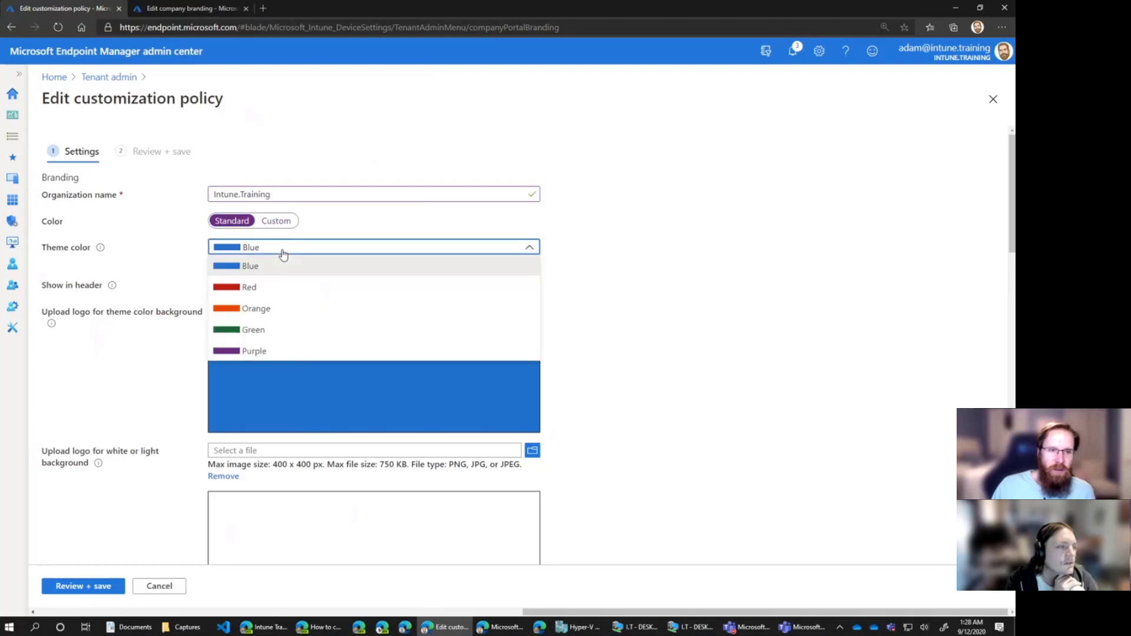
pyautogui.click(252, 290)
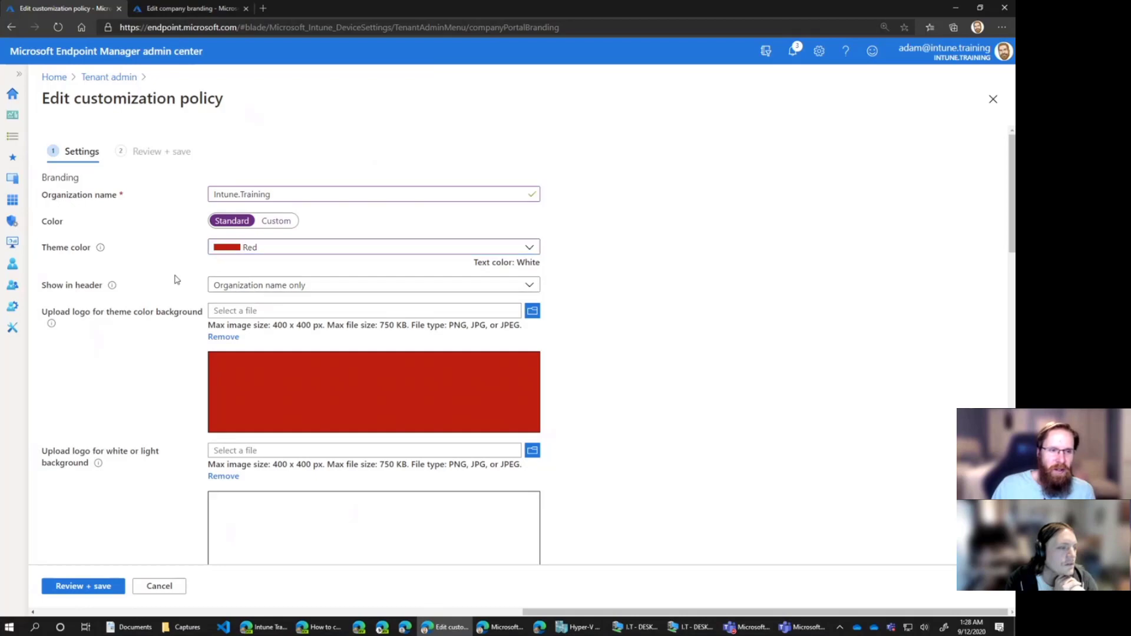
pyautogui.click(299, 288)
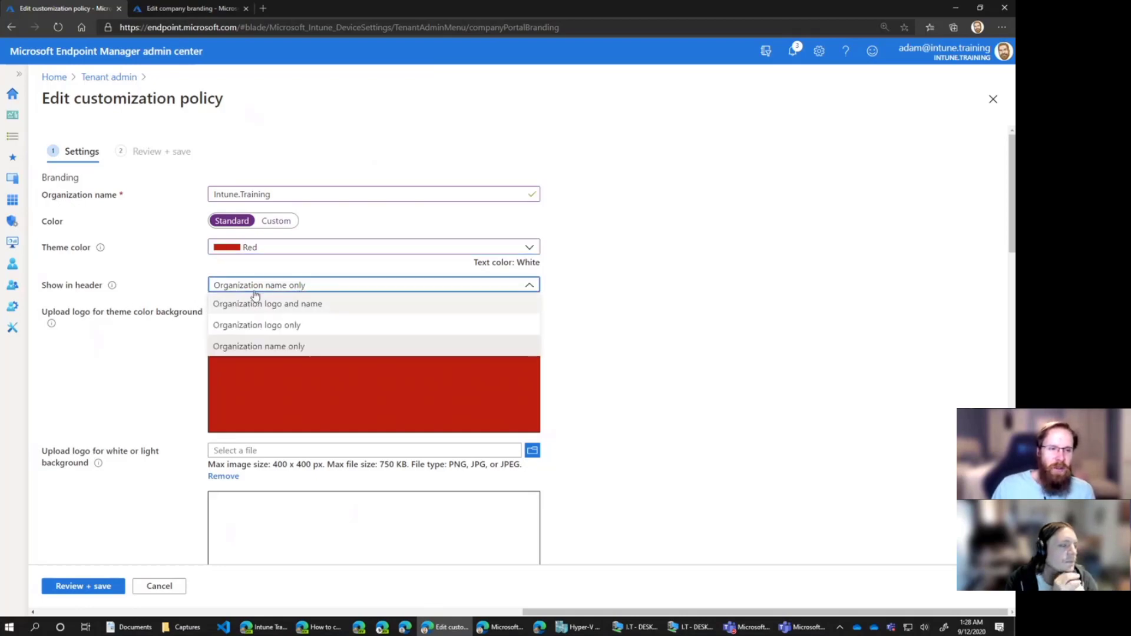
pyautogui.click(303, 289)
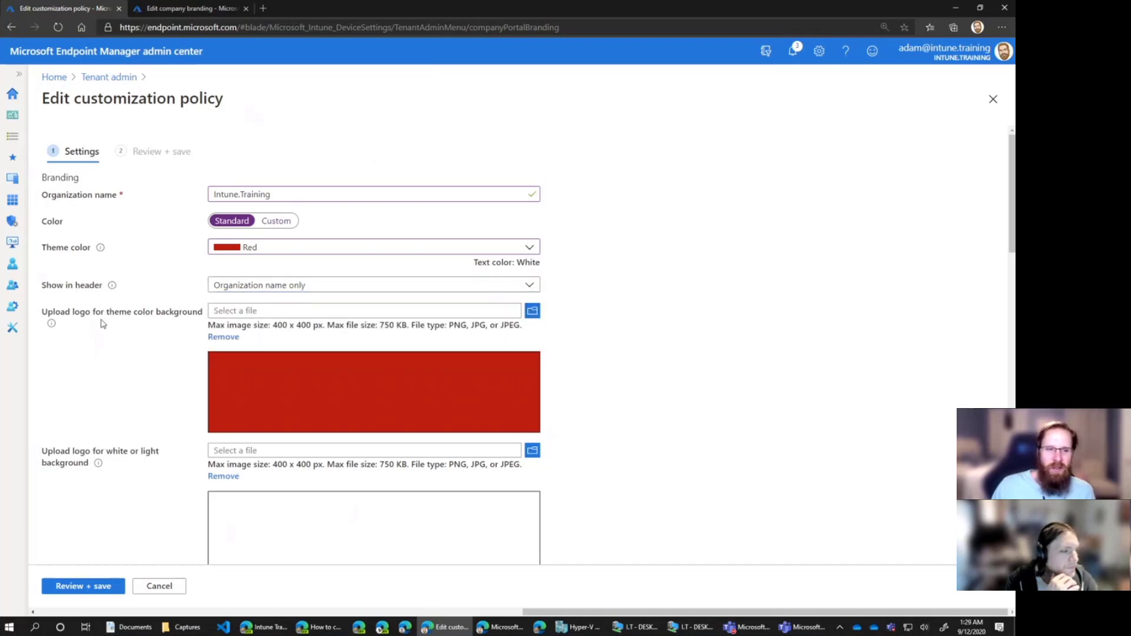
pyautogui.scroll(-1, 168, 373)
pyautogui.scroll(-4, 171, 374)
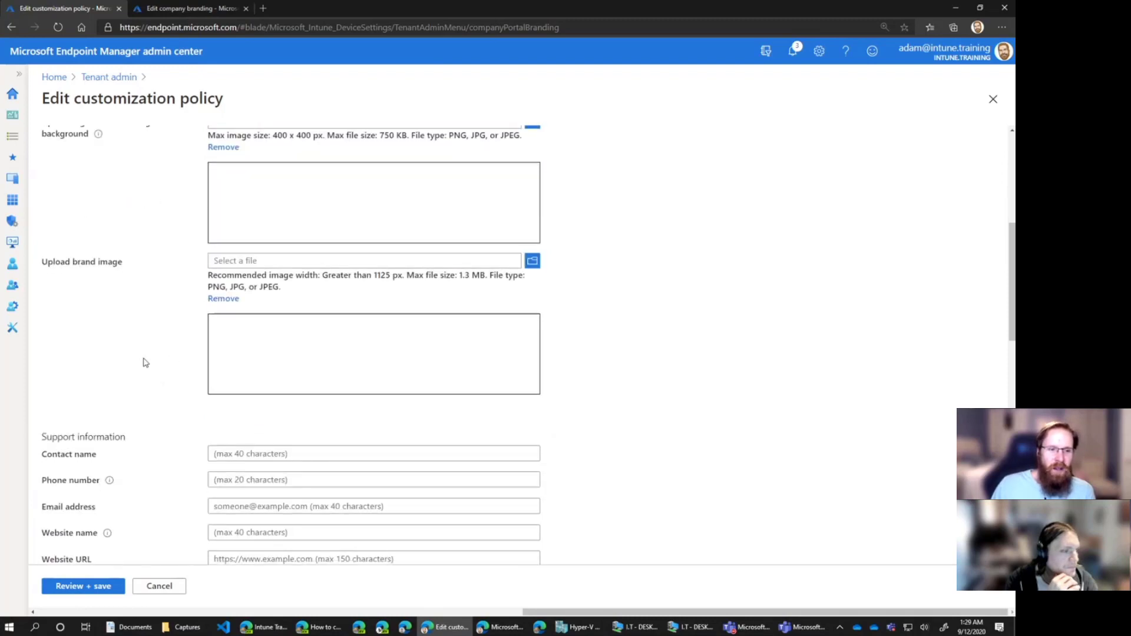
pyautogui.scroll(-3, 145, 361)
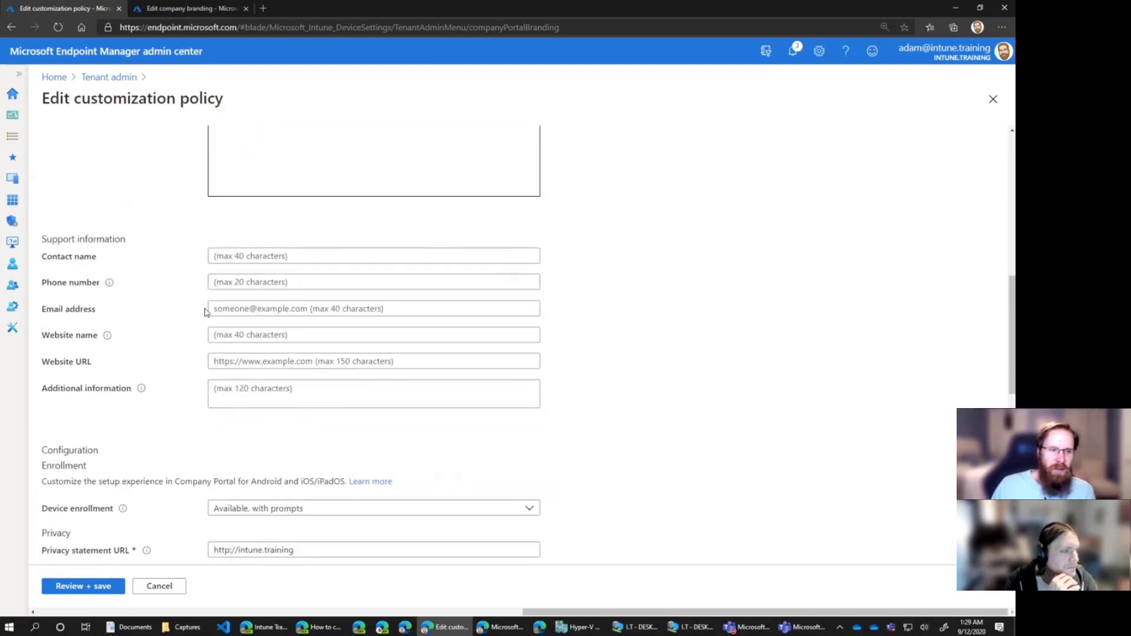
pyautogui.click(242, 336)
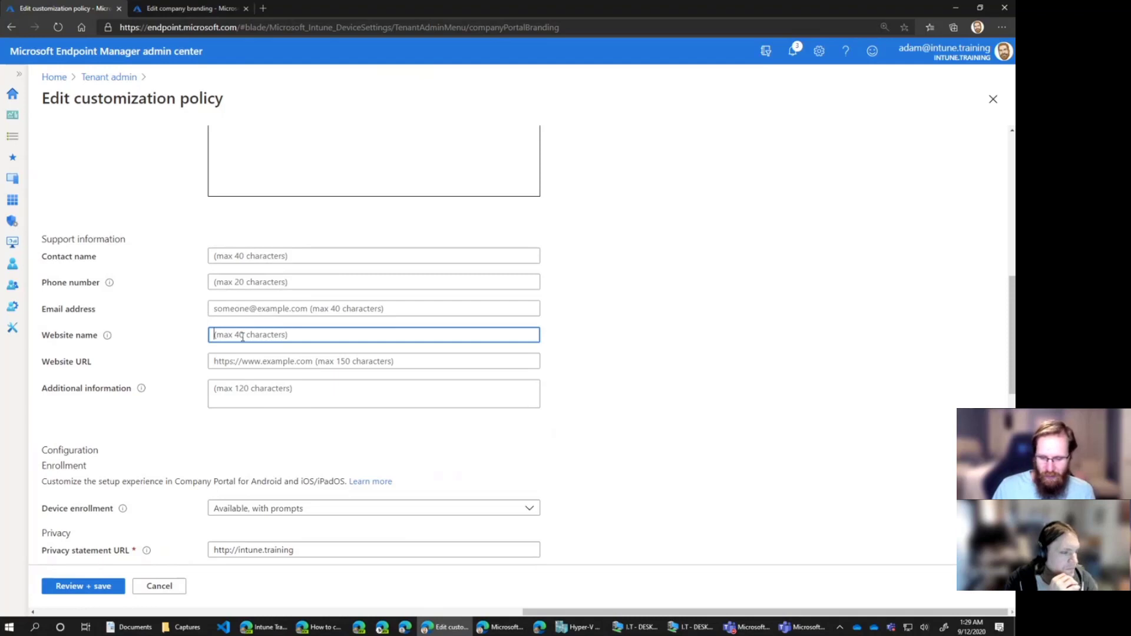
pyautogui.write('http://')
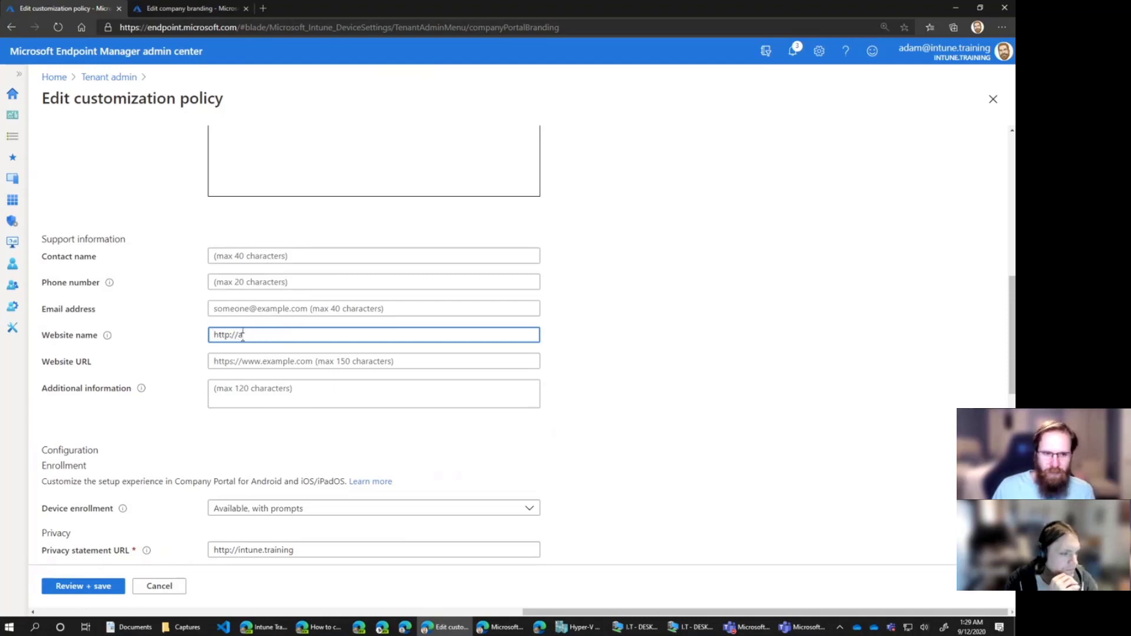
pyautogui.write('aka.ms/')
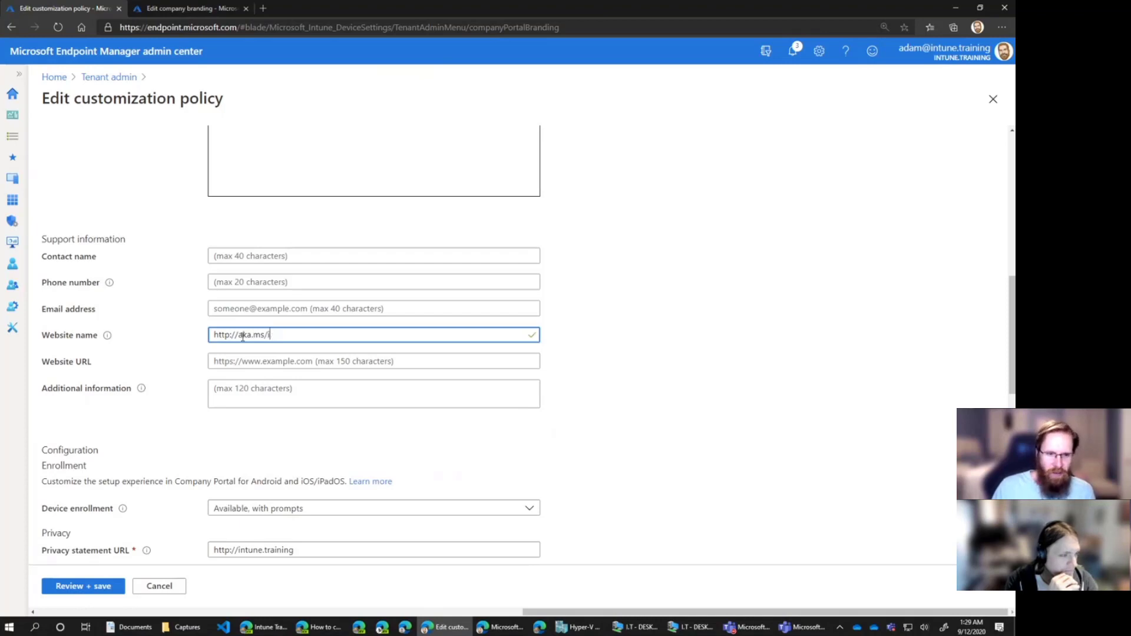
pyautogui.write('i/')
pyautogui.hotkey('ctrl', 'a')
pyautogui.hotkey('ctrl', 'c')
pyautogui.press('End')
pyautogui.click(303, 360)
pyautogui.hotkey('ctrl', 'v')
pyautogui.hotkey('shift', 'Tab')
pyautogui.write('I')
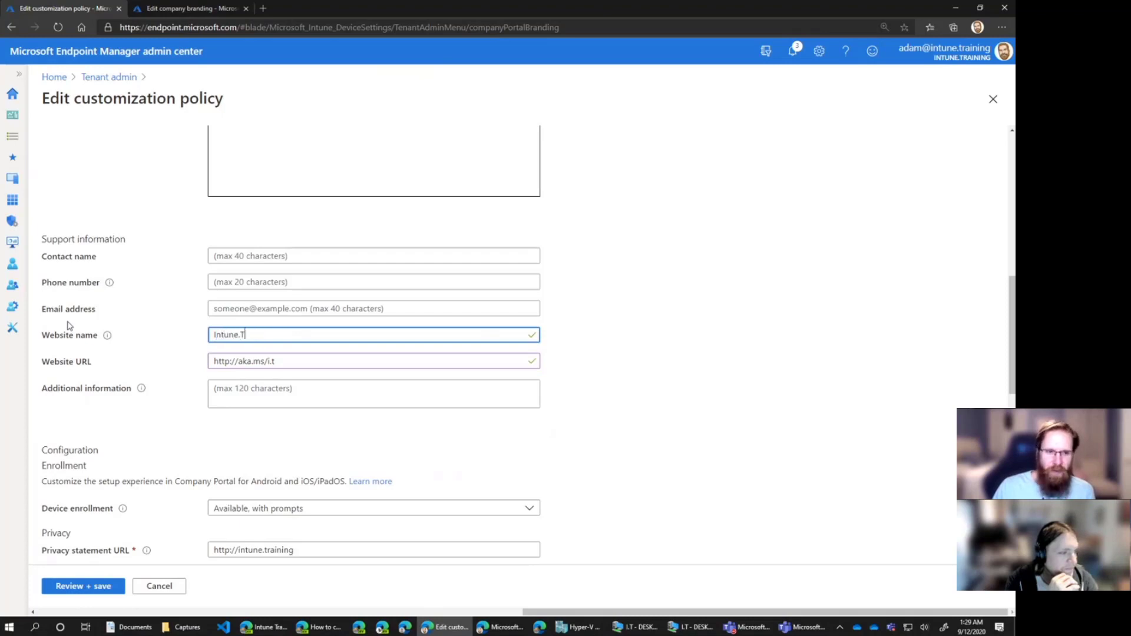
# - Review the Configuration section, leaving Device enrollment set to Available
pyautogui.scroll(-5, 155, 354)
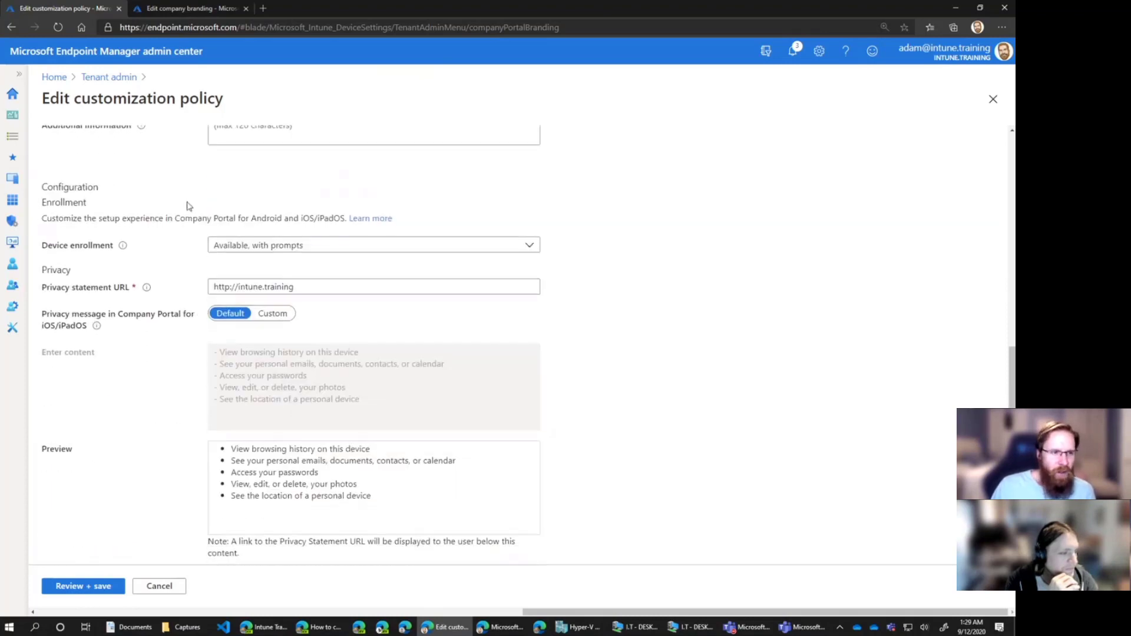
pyautogui.moveTo(49, 183); pyautogui.dragTo(419, 222)
pyautogui.click(201, 196)
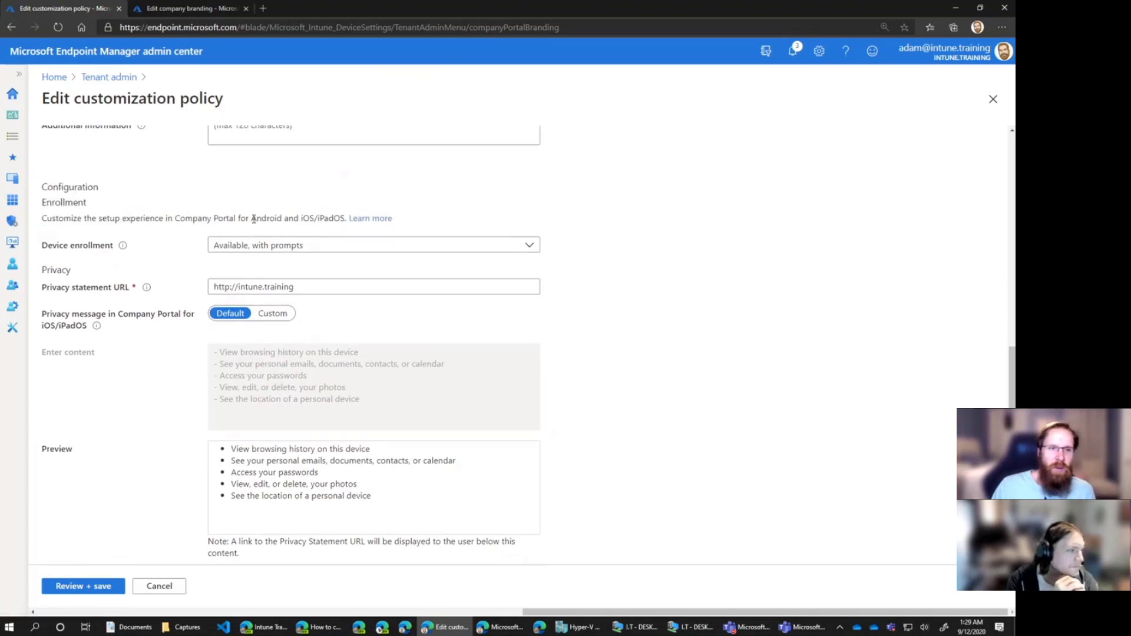
pyautogui.moveTo(253, 219); pyautogui.dragTo(304, 220)
pyautogui.click(184, 231)
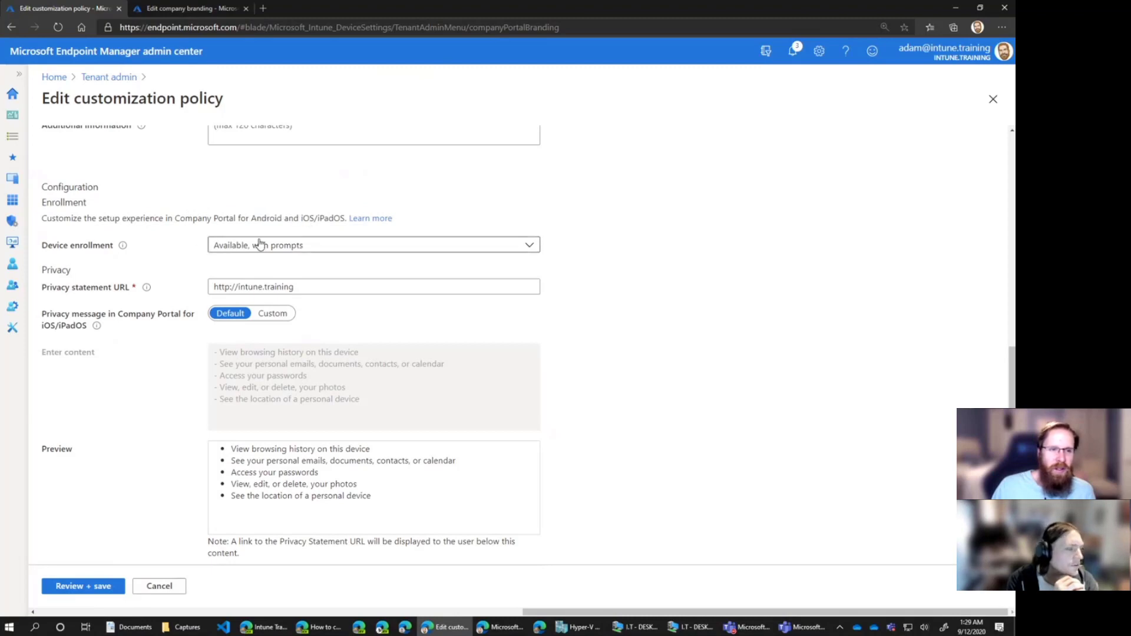
pyautogui.click(263, 248)
pyautogui.click(190, 249)
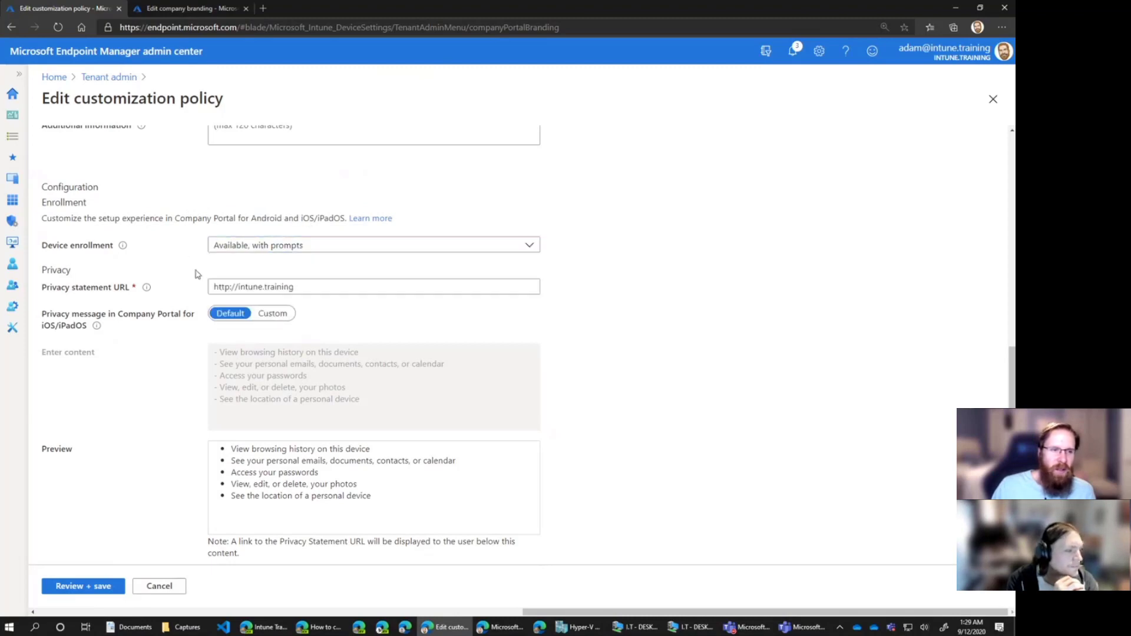
# - Set Office Online Applications to Show under App Sources, keeping Azure AD Enterprise Applications hidden
pyautogui.scroll(-1, 194, 271)
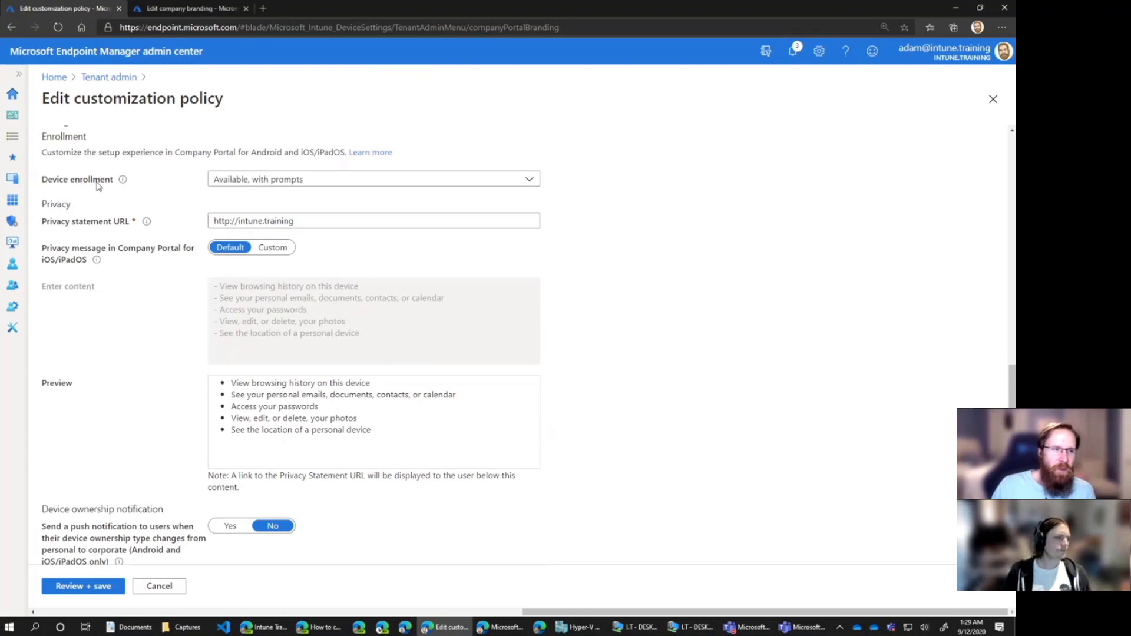
pyautogui.scroll(-2, 151, 298)
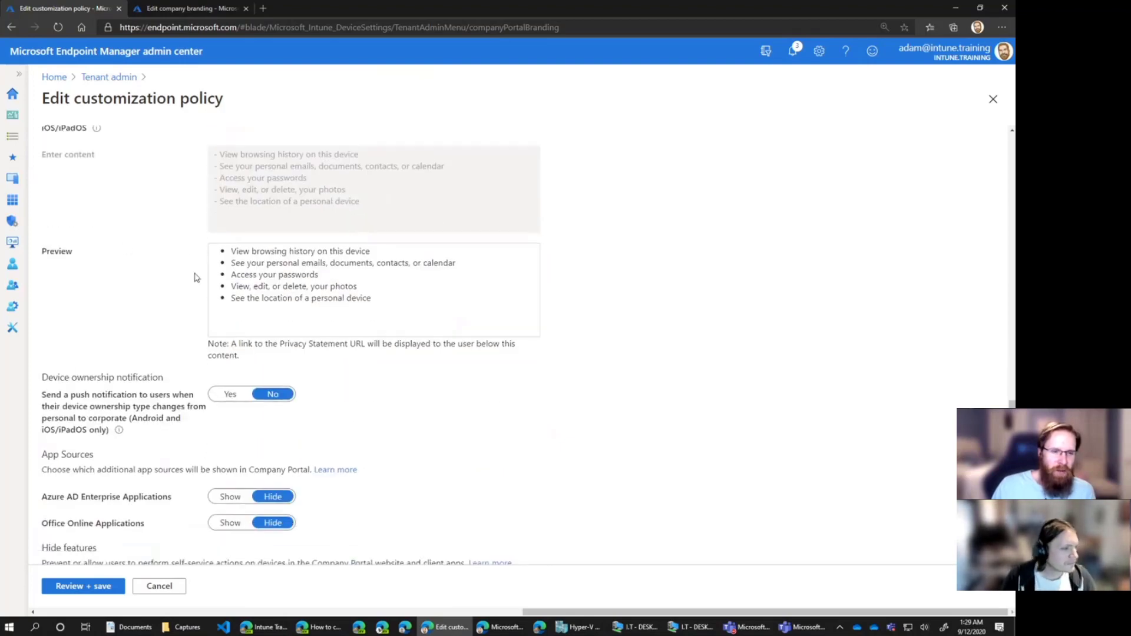
pyautogui.scroll(-2, 198, 322)
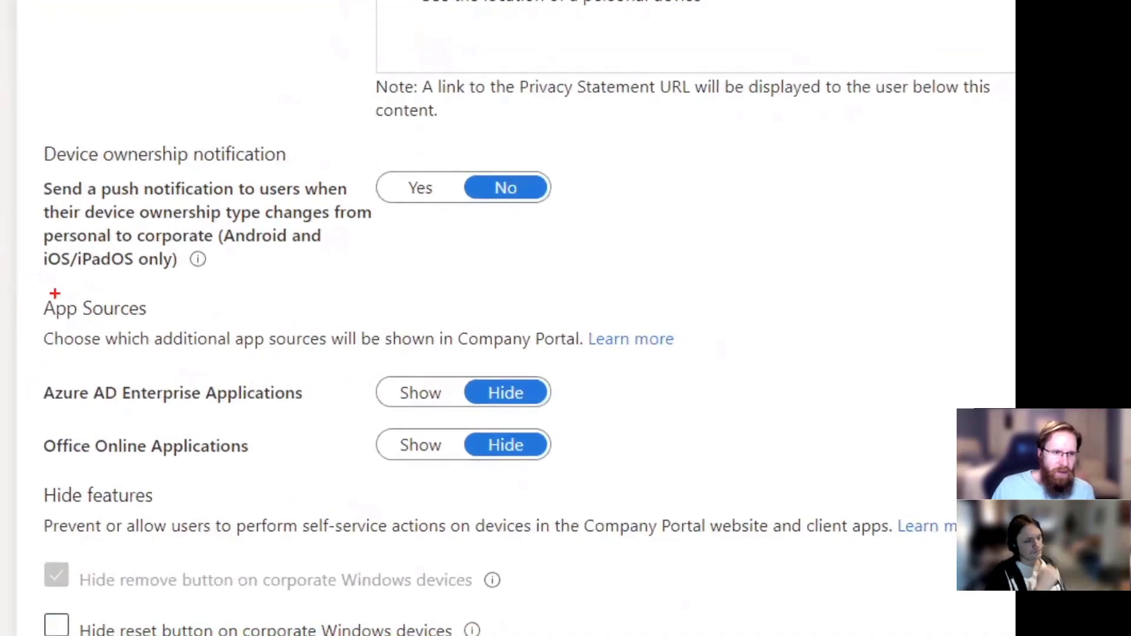
pyautogui.moveTo(28, 281)
pyautogui.mouseDown()
pyautogui.moveTo(40, 302)
pyautogui.moveTo(695, 472)
pyautogui.moveTo(737, 470)
pyautogui.moveTo(691, 475)
pyautogui.mouseUp()
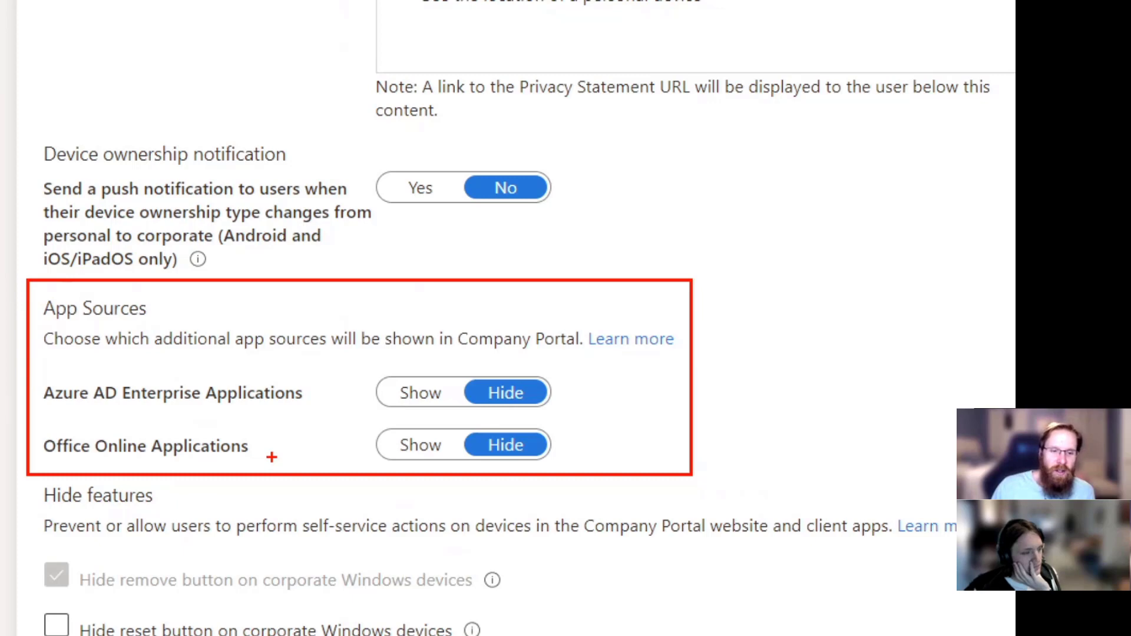
pyautogui.click(420, 444)
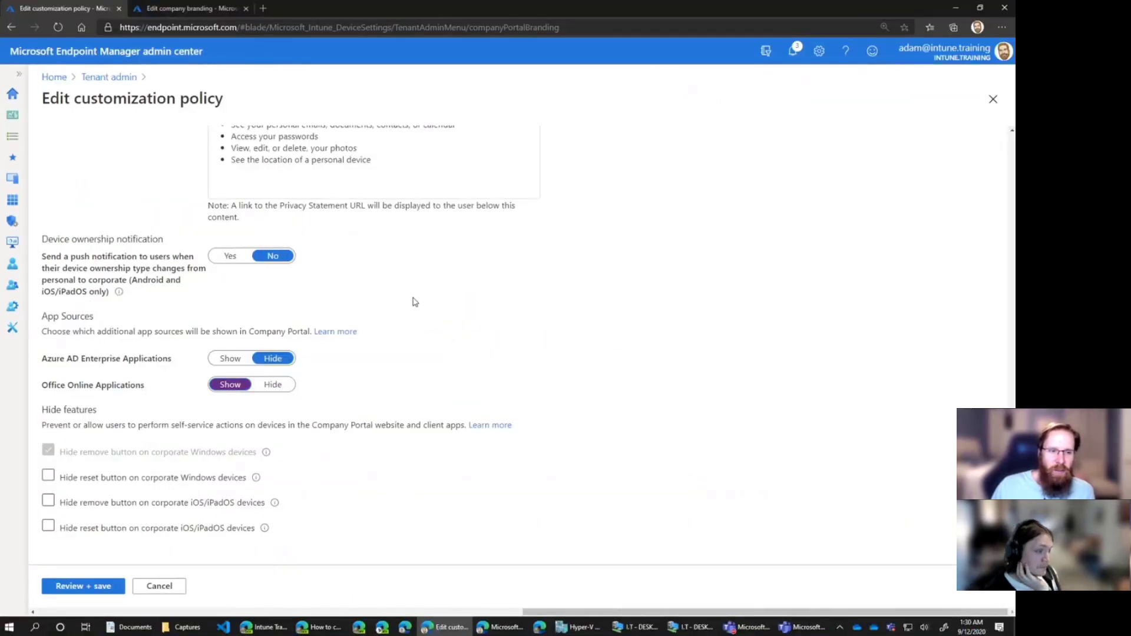
pyautogui.scroll(15, 415, 302)
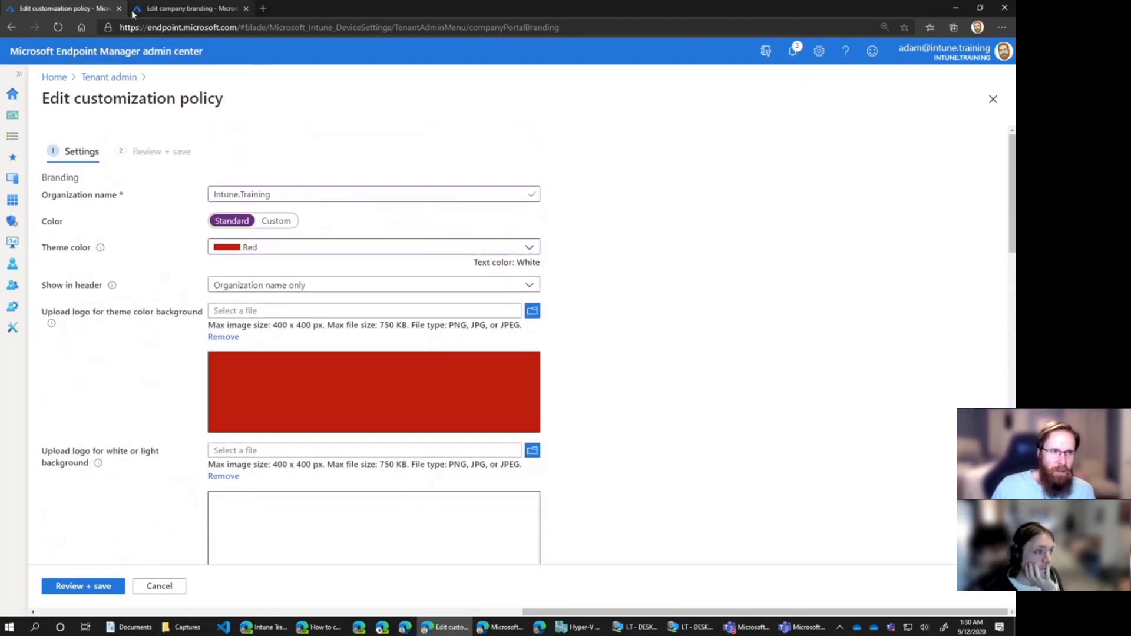
# - Load endpoint.microsoft.com in a new tab and go to Tenant administration > Customization
pyautogui.rightClick(88, 11)
pyautogui.click(374, 100)
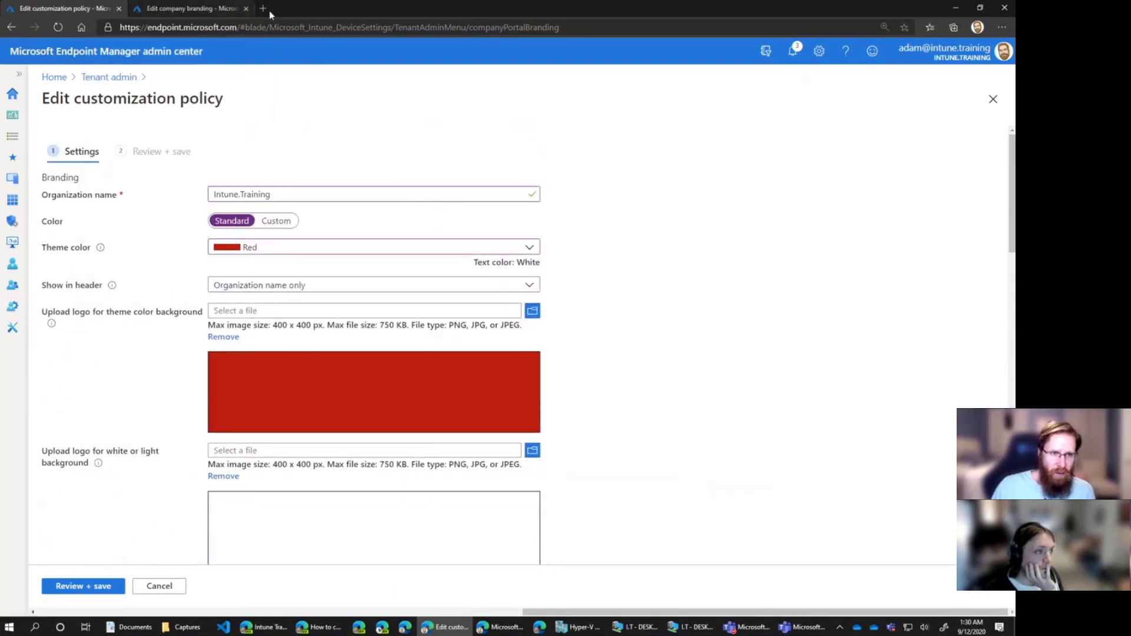
pyautogui.click(263, 8)
pyautogui.write('end')
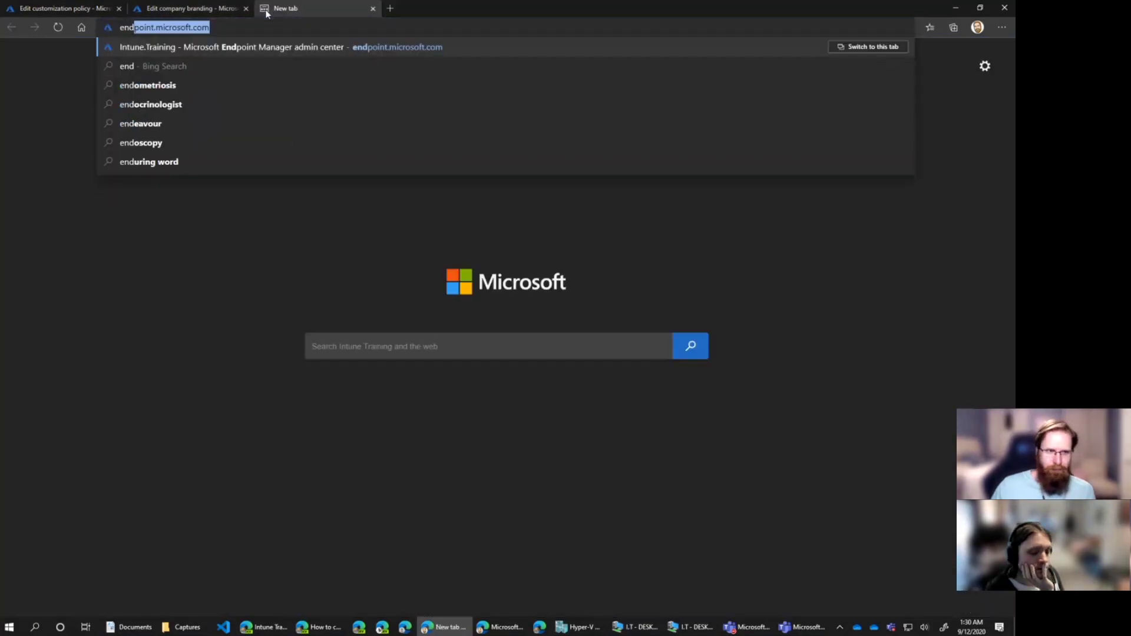
pyautogui.press('Return')
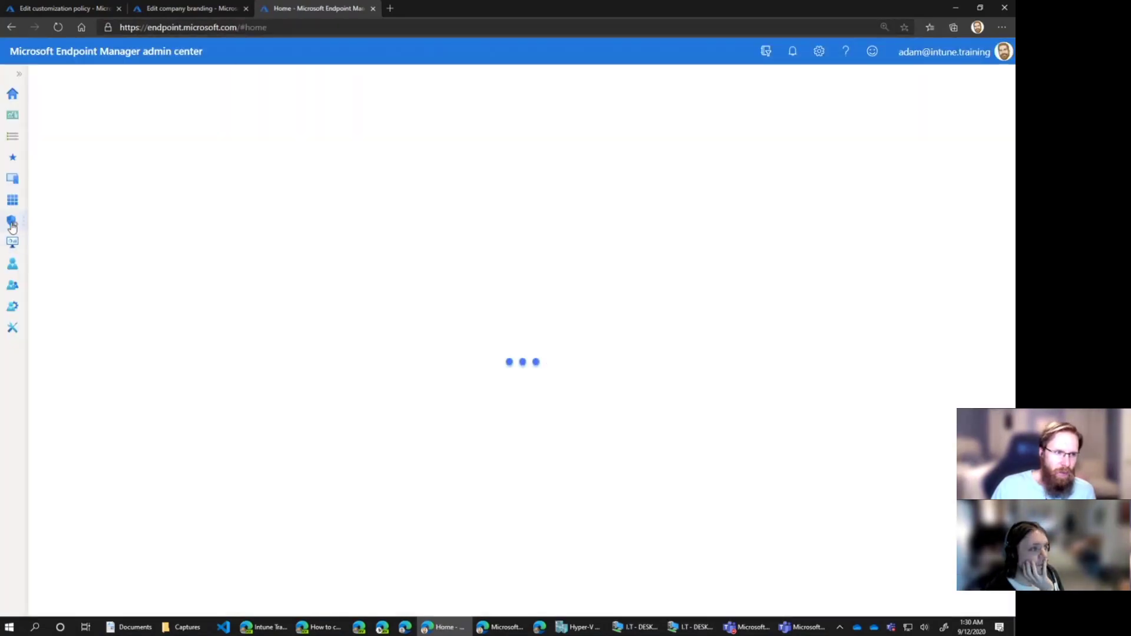
pyautogui.click(12, 306)
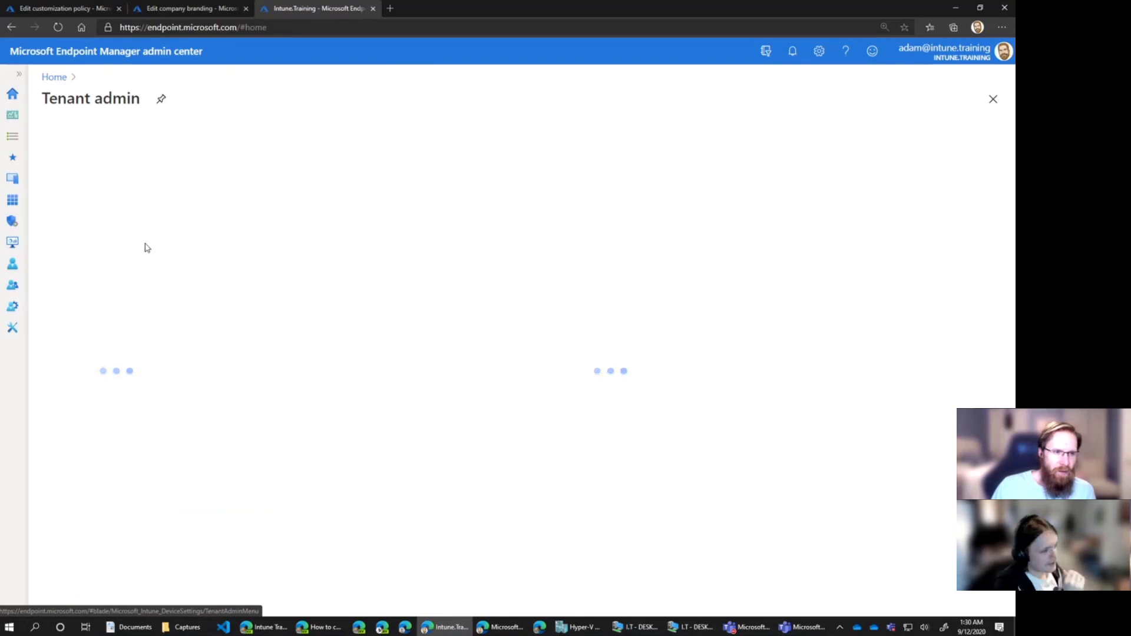
pyautogui.click(87, 317)
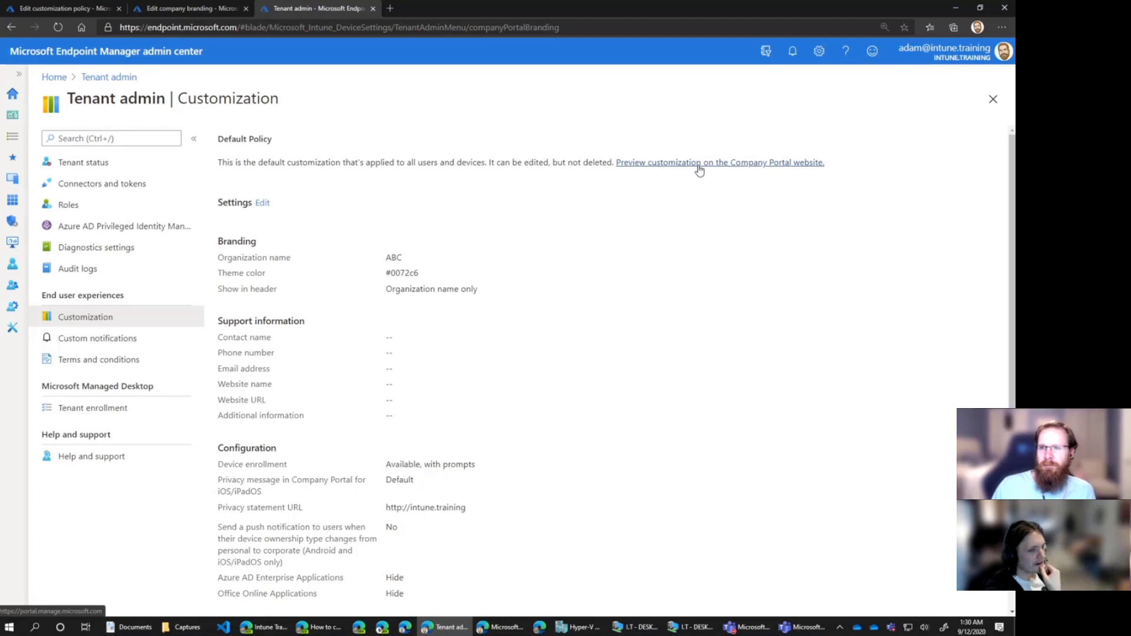
# - Preview the Company Portal website, confirming blue ABC branding and an empty Apps page, then return to Customization
pyautogui.click(461, 9)
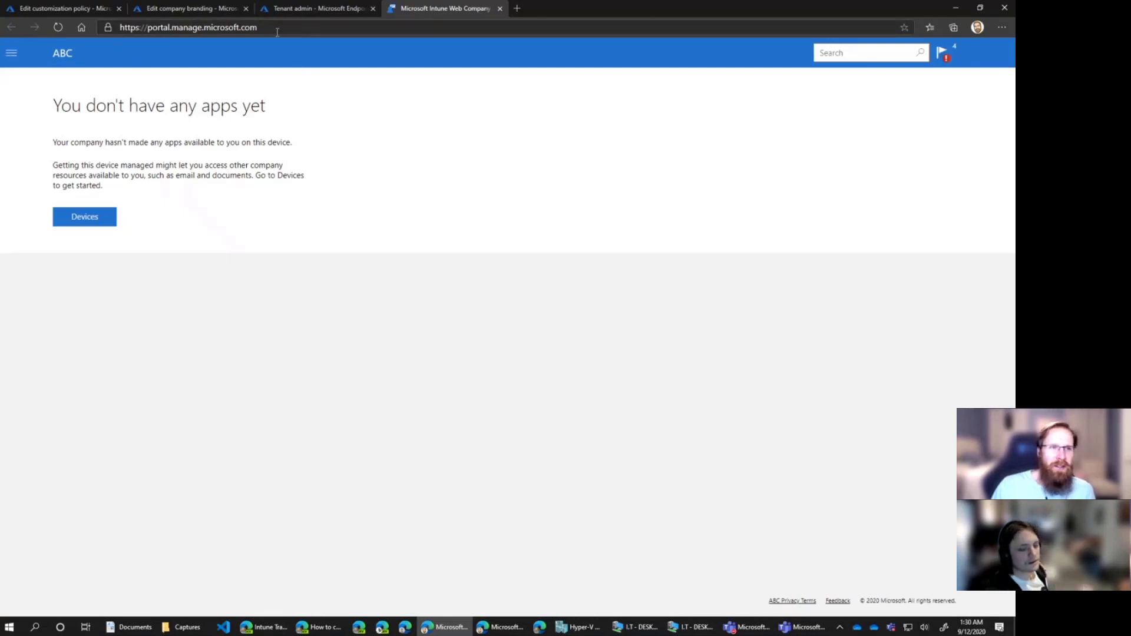
pyautogui.click(324, 27)
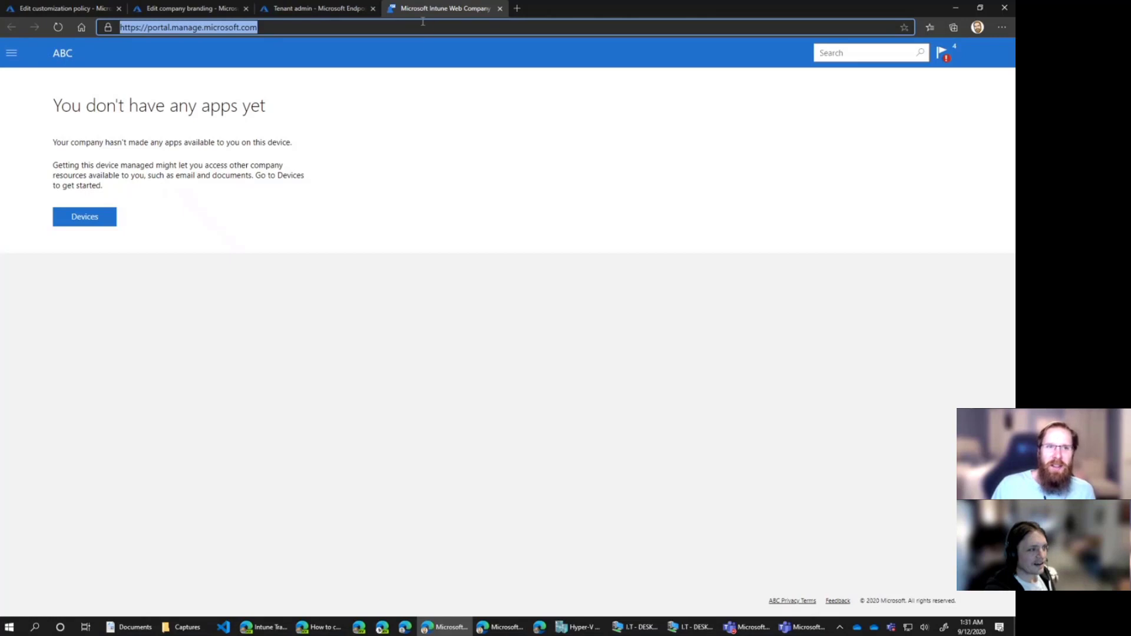
pyautogui.click(303, 23)
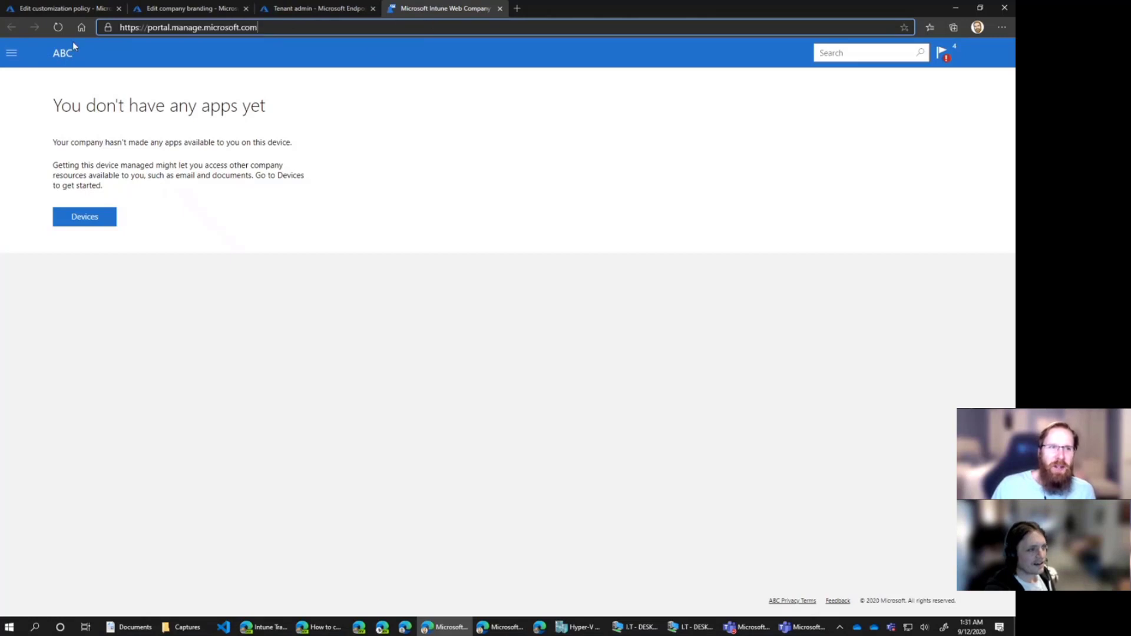
pyautogui.click(12, 54)
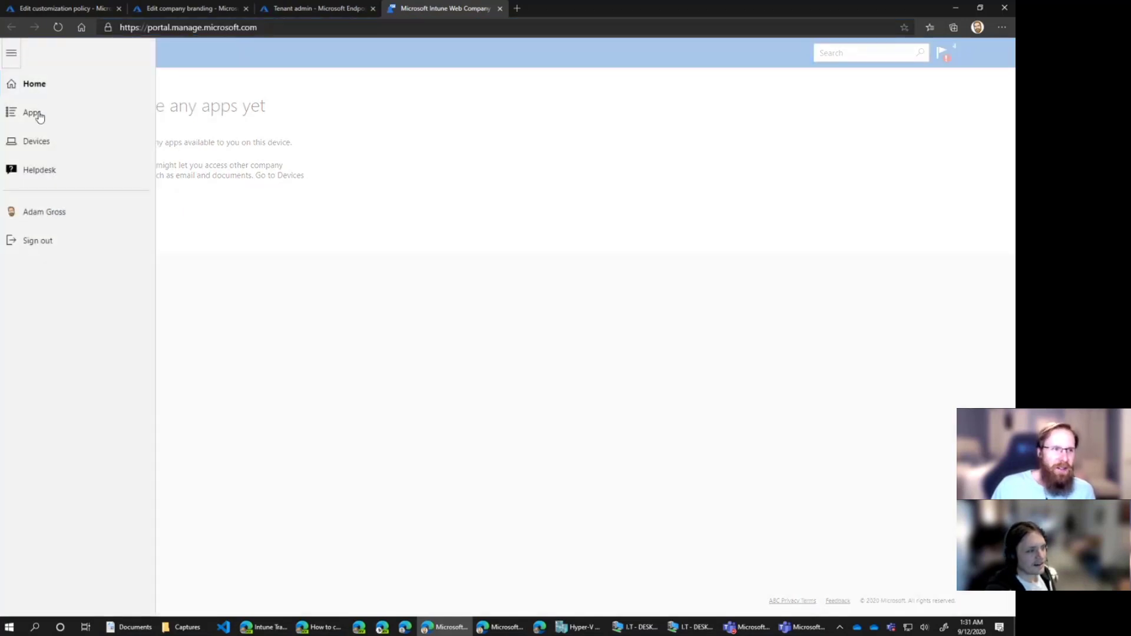
pyautogui.click(386, 144)
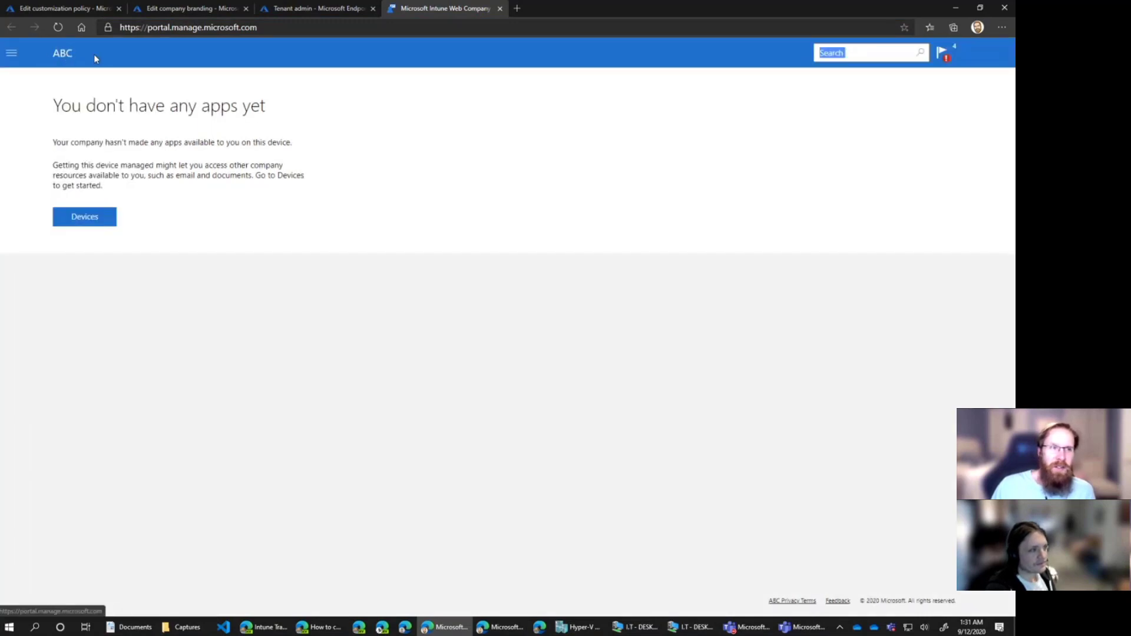
pyautogui.click(11, 53)
pyautogui.click(42, 112)
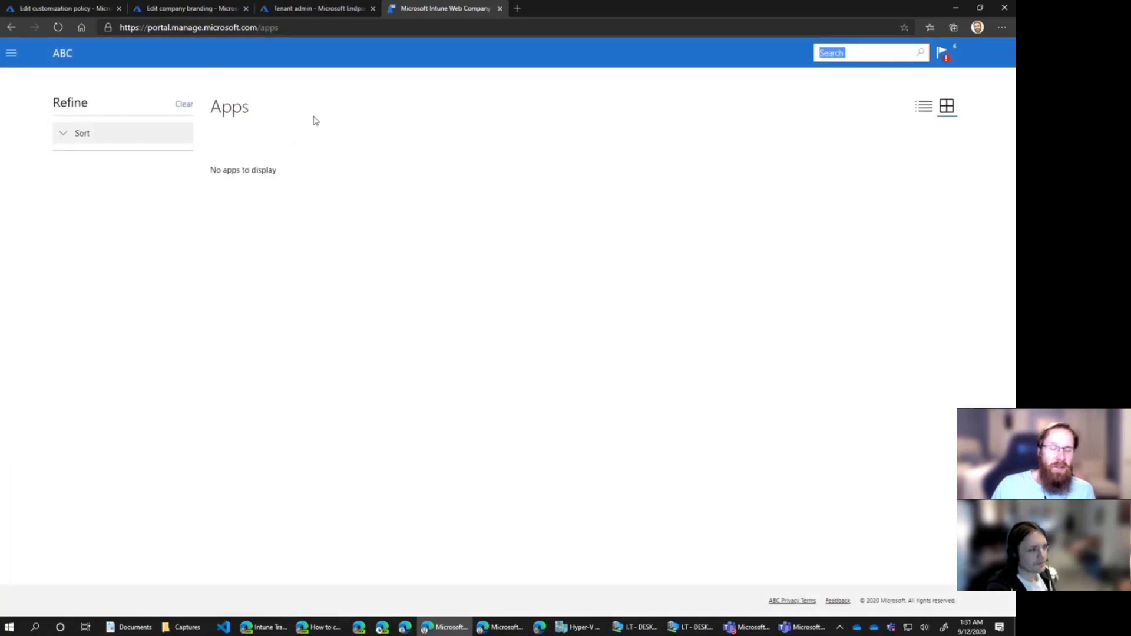
pyautogui.click(58, 27)
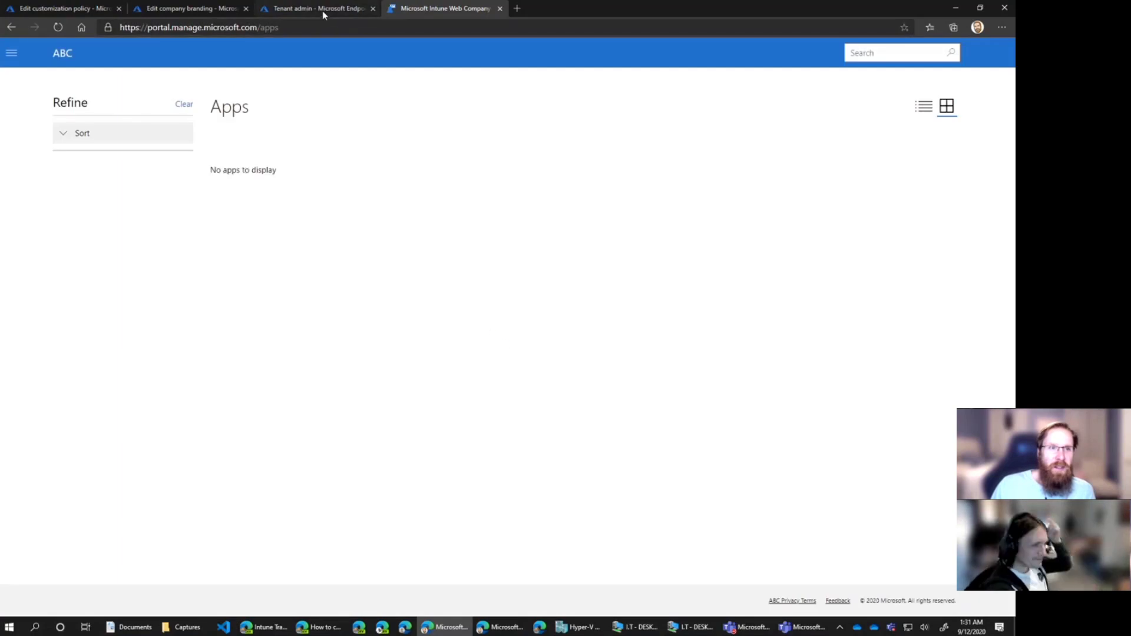
pyautogui.click(317, 9)
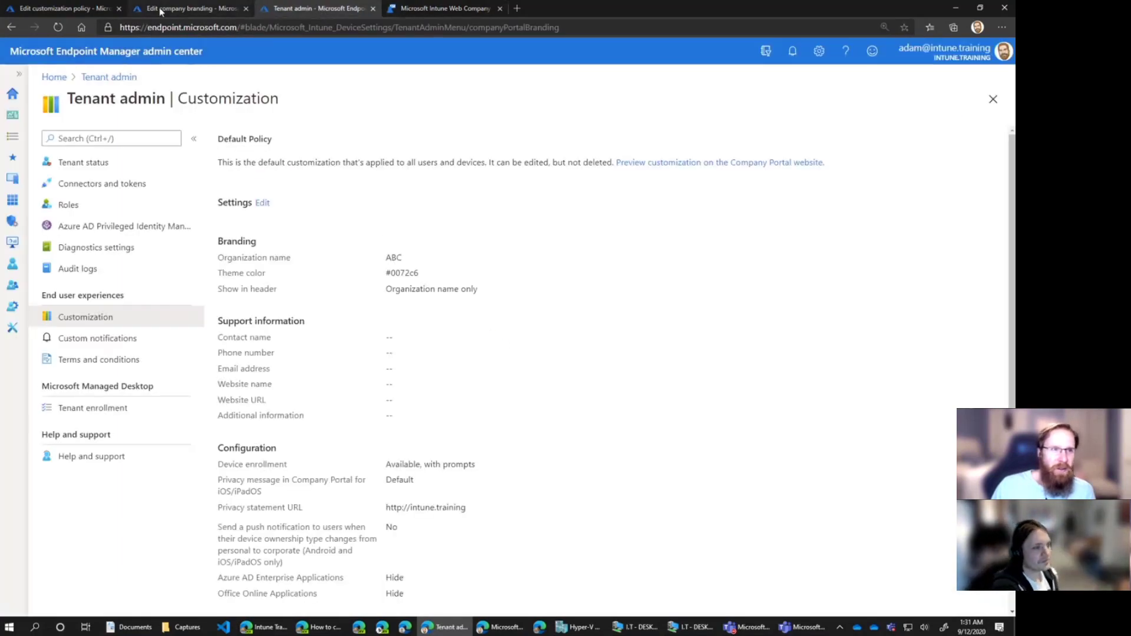
# - Review the default customization form, including the two Windows hide-button options
pyautogui.click(65, 8)
pyautogui.scroll(-5, 557, 327)
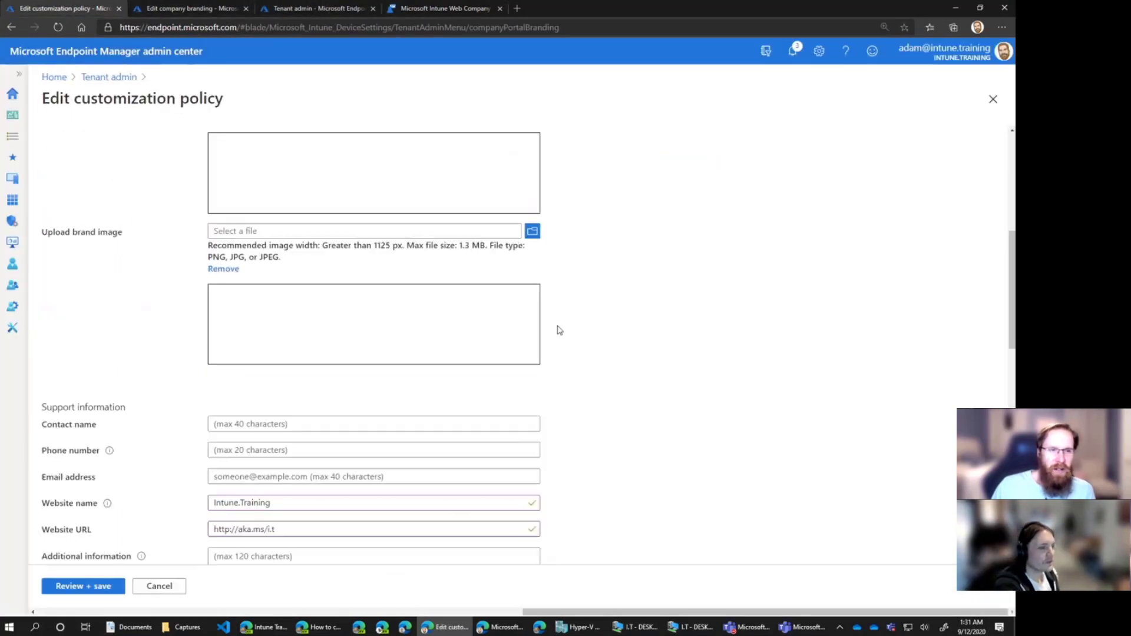
pyautogui.scroll(-10, 559, 330)
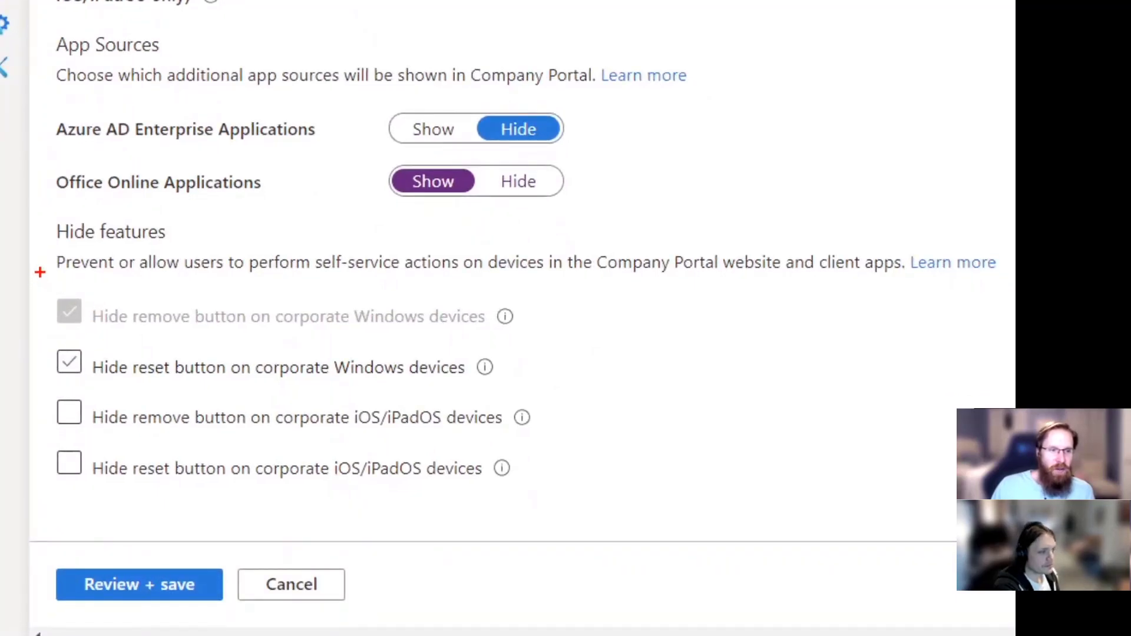
pyautogui.moveTo(40, 271)
pyautogui.mouseDown()
pyautogui.moveTo(109, 346)
pyautogui.moveTo(518, 389)
pyautogui.moveTo(554, 406)
pyautogui.mouseUp()
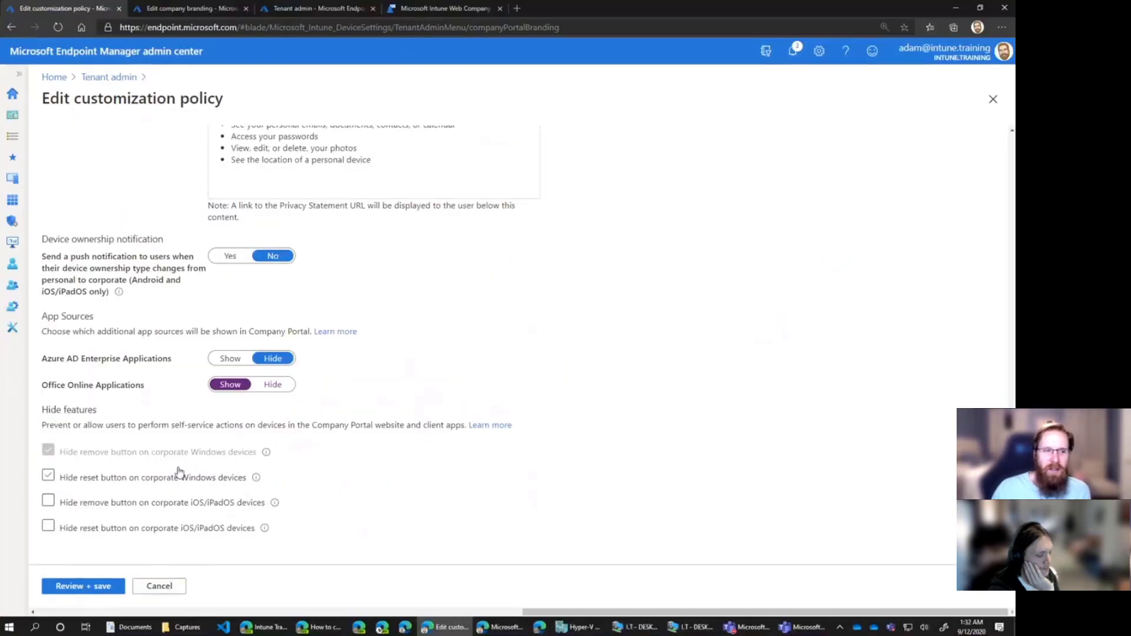
pyautogui.scroll(5, 342, 486)
pyautogui.scroll(7, 349, 490)
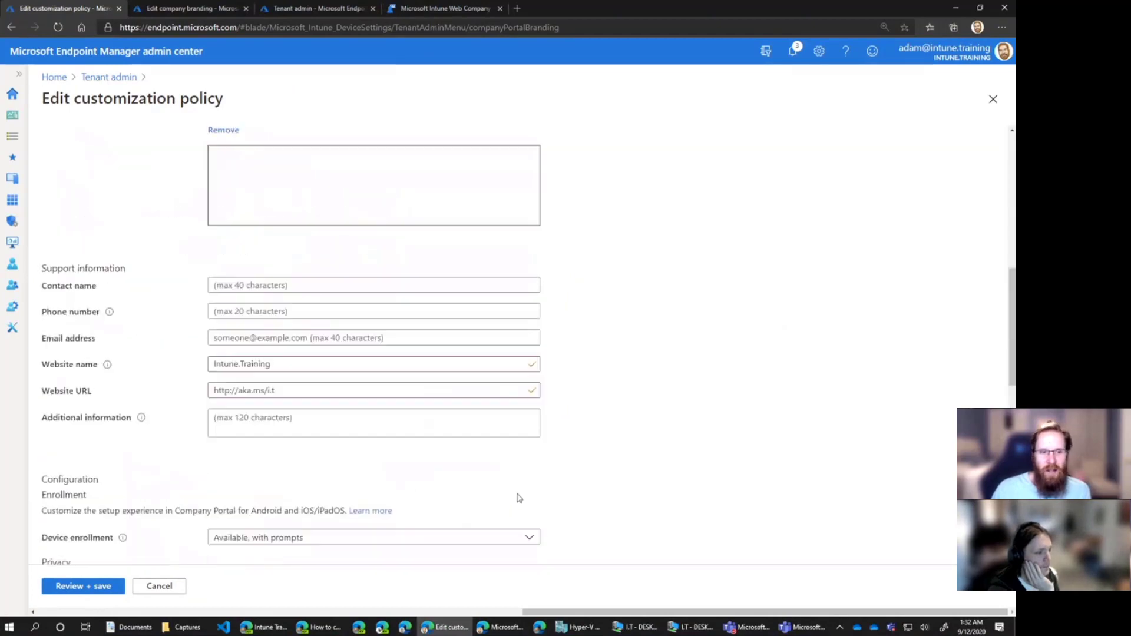
pyautogui.scroll(3, 436, 459)
pyautogui.scroll(-12, 351, 414)
# - Save the customization with Intune.Training name, theme #ba141a and Office Online apps shown
pyautogui.click(98, 595)
pyautogui.scroll(-1, 189, 519)
pyautogui.click(91, 584)
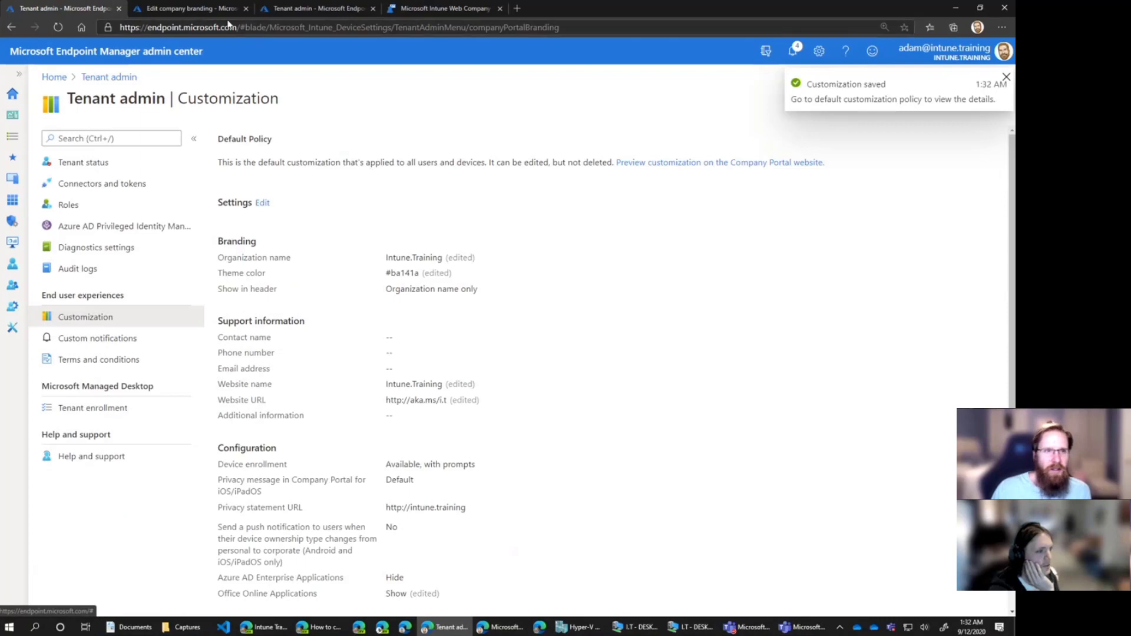
pyautogui.scroll(-2, 477, 293)
pyautogui.scroll(2, 459, 282)
# - Refresh the Company Portal website and check its Home page for the red Intune.Training branding
pyautogui.click(417, 11)
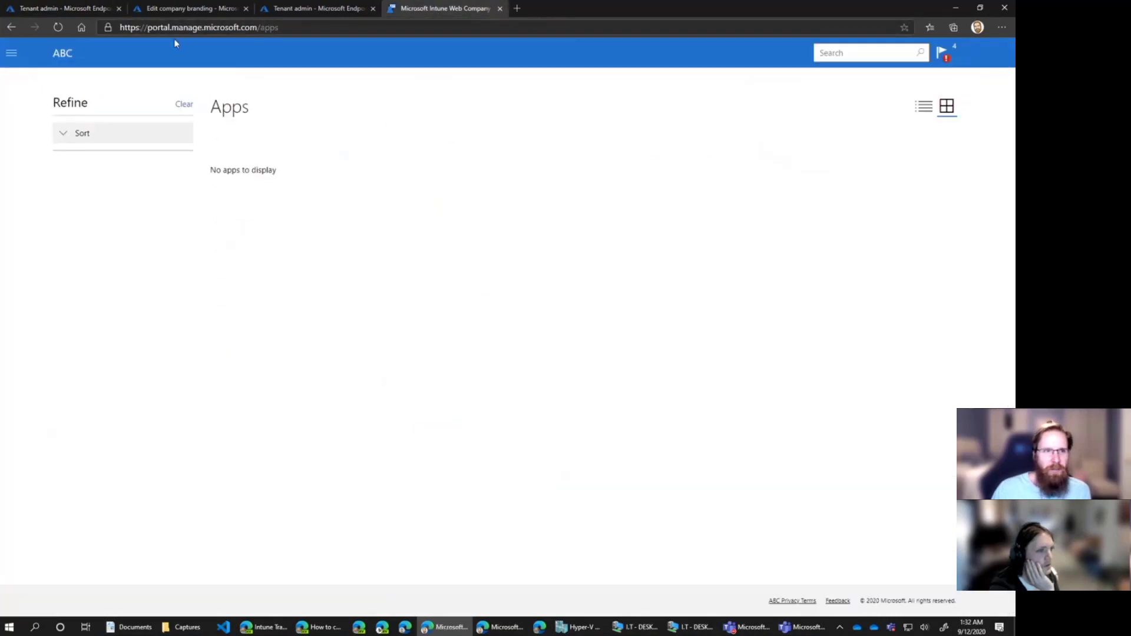
pyautogui.click(58, 27)
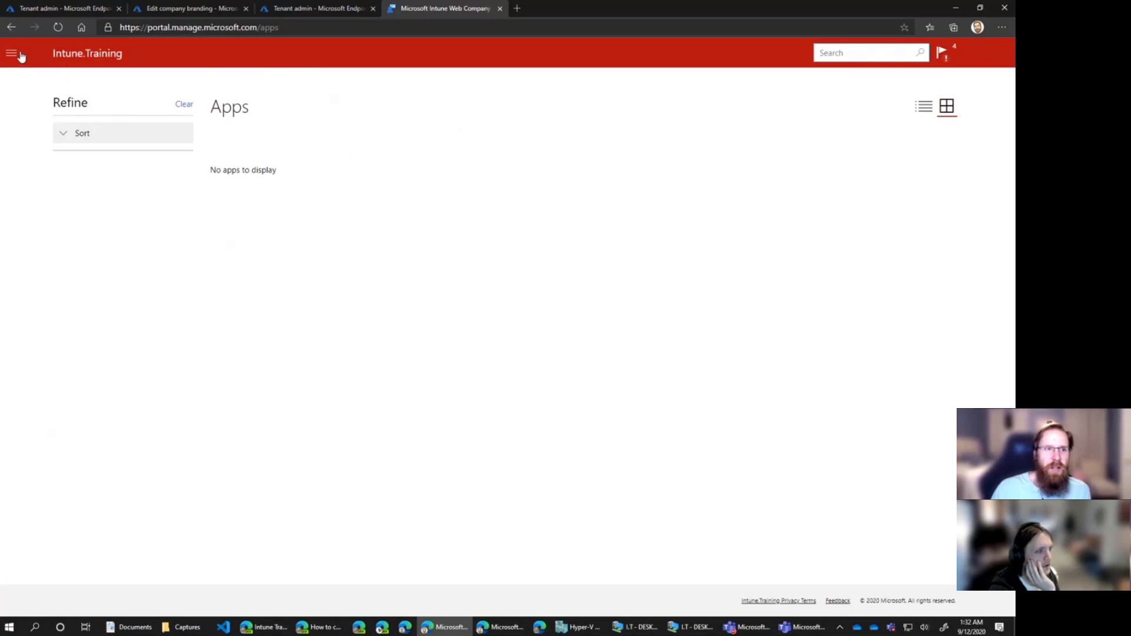
pyautogui.click(326, 27)
pyautogui.hotkey('ctrl', 'c')
pyautogui.click(256, 105)
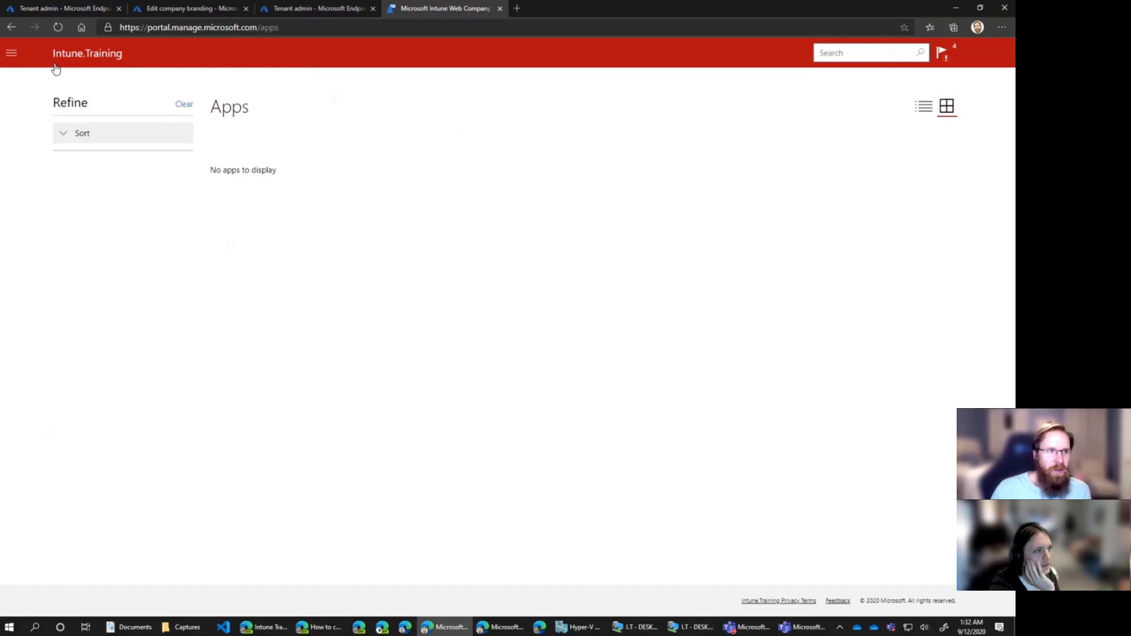
pyautogui.click(7, 56)
pyautogui.click(29, 87)
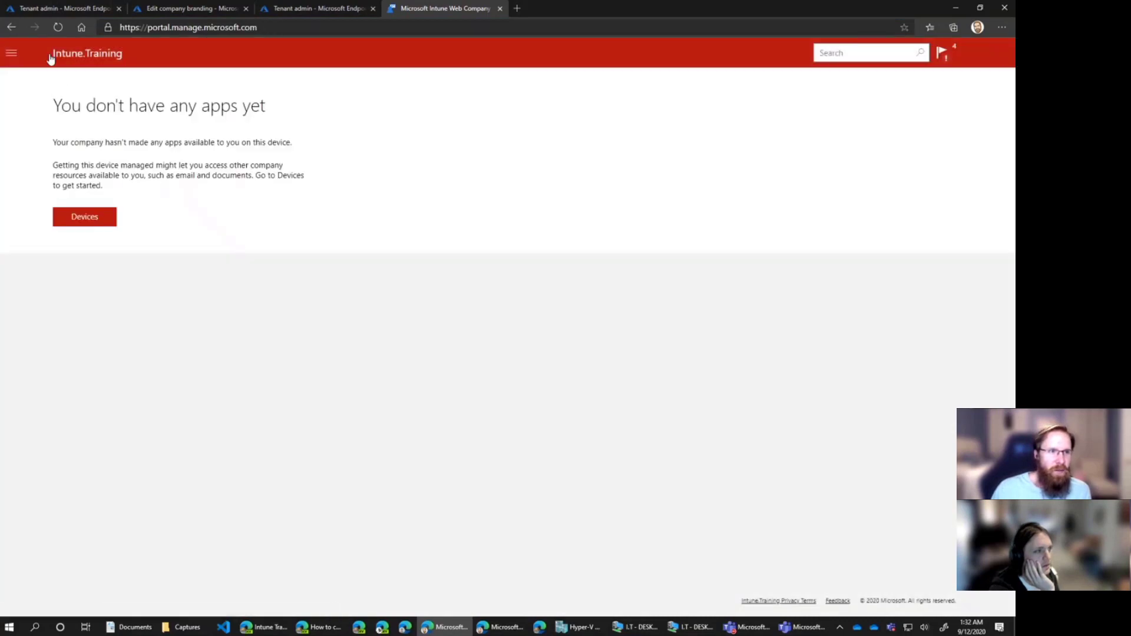
# - Visit the portal's Apps and Devices pages and open the DESKTOP-06LADHN device details
pyautogui.click(11, 55)
pyautogui.click(35, 113)
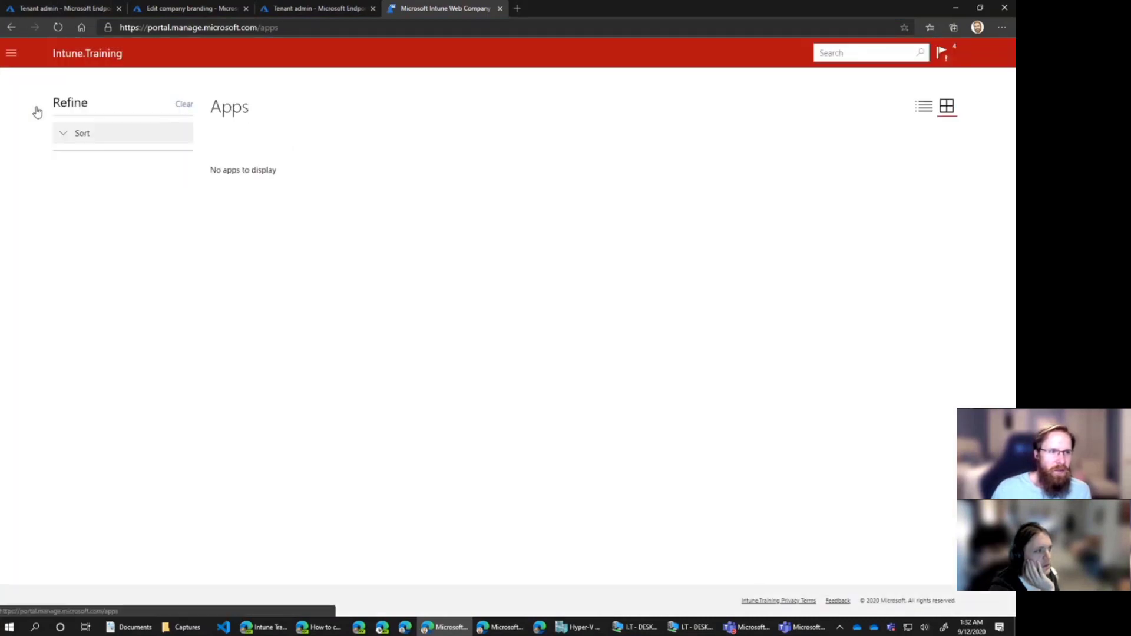
pyautogui.click(55, 30)
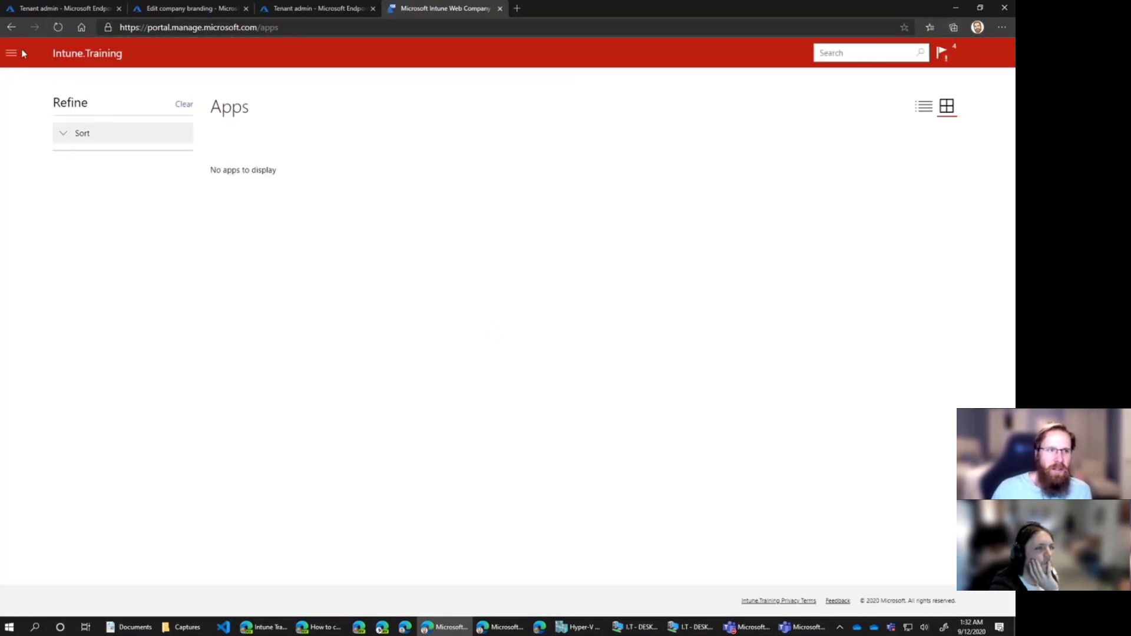
pyautogui.click(12, 53)
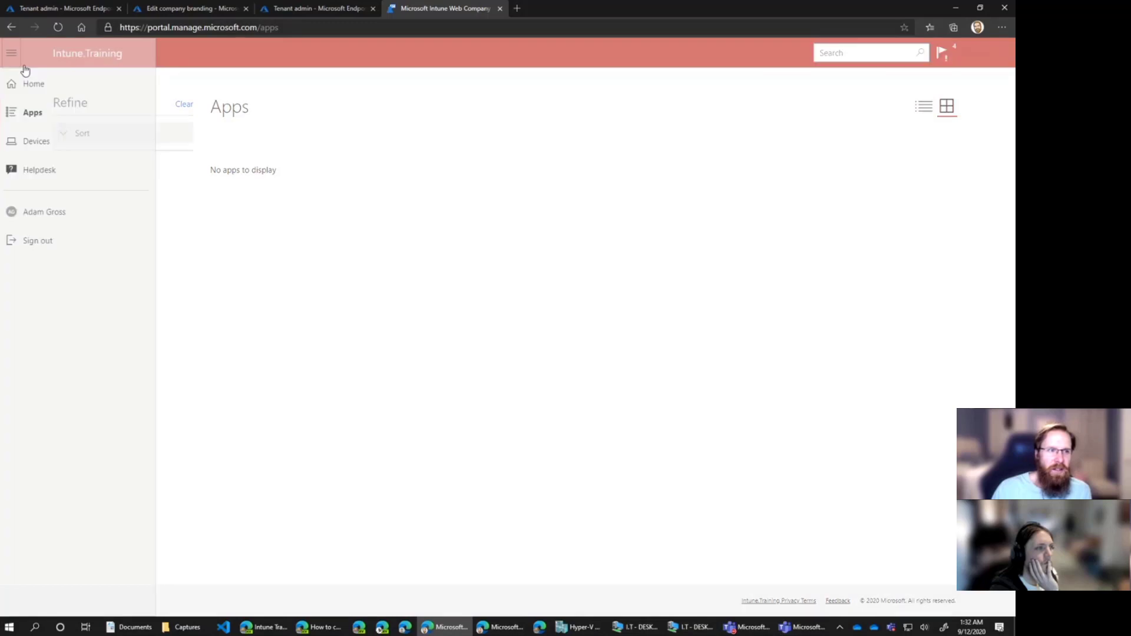
pyautogui.click(38, 147)
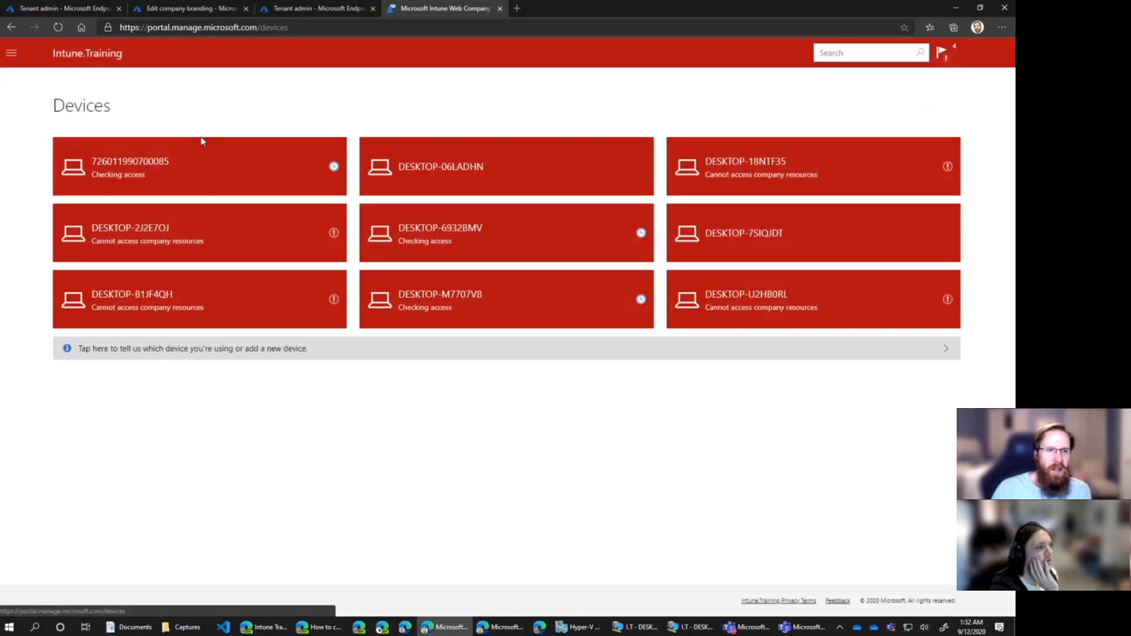
pyautogui.click(526, 177)
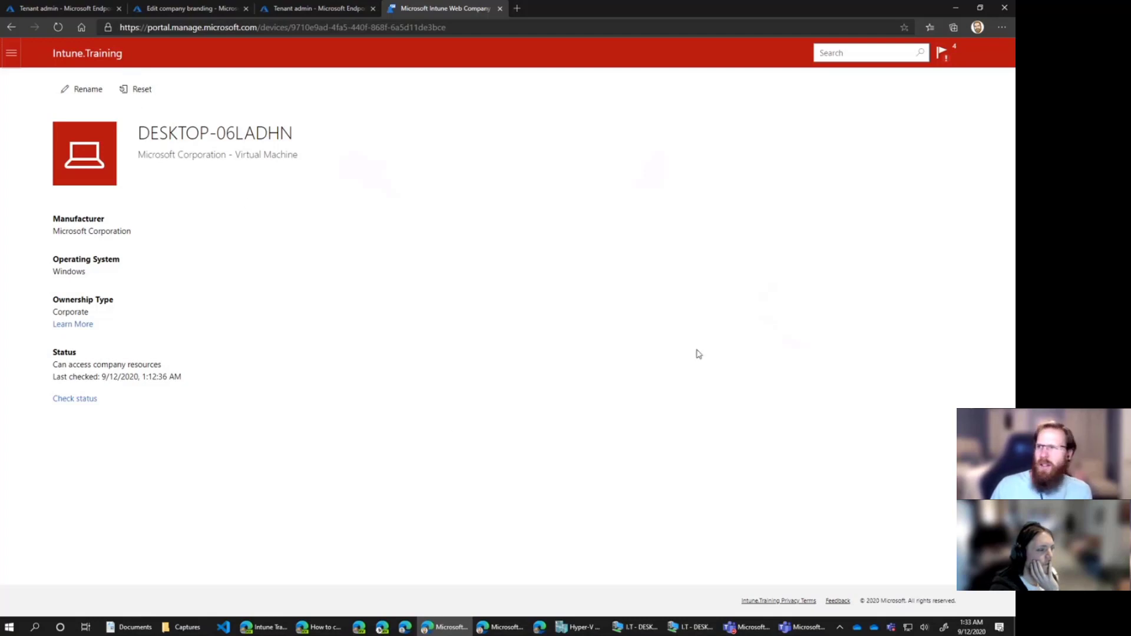
pyautogui.click(692, 629)
# - In the VM's browser, go to portal.manage.microsoft.com/apps and sign in with the work account
pyautogui.click(635, 628)
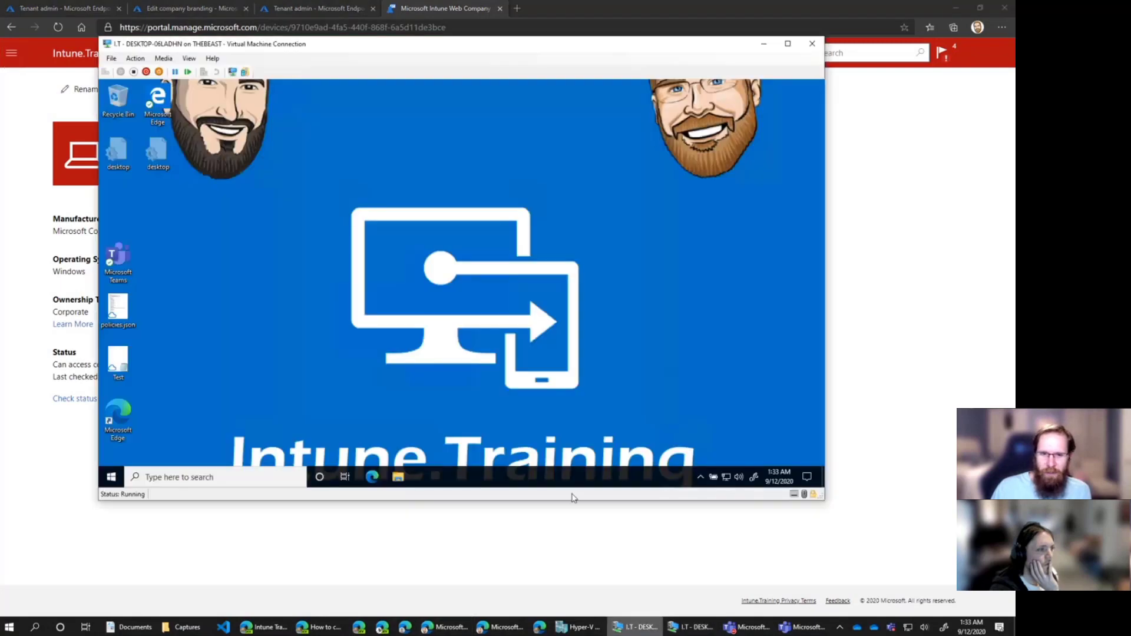
pyautogui.moveTo(292, 48); pyautogui.dragTo(342, 89)
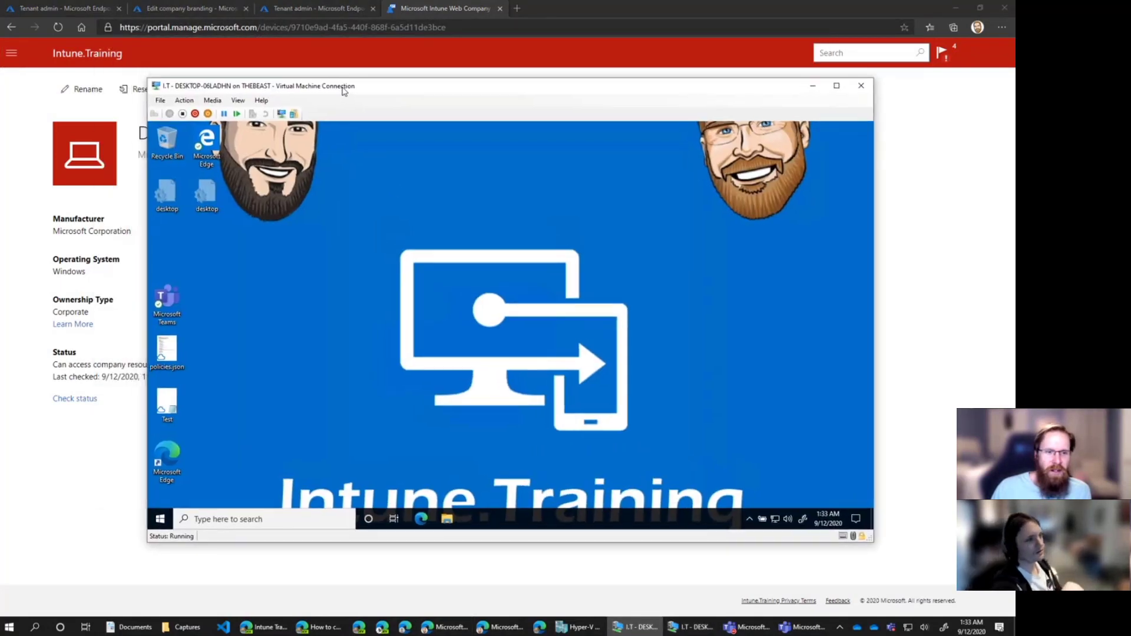
pyautogui.click(421, 520)
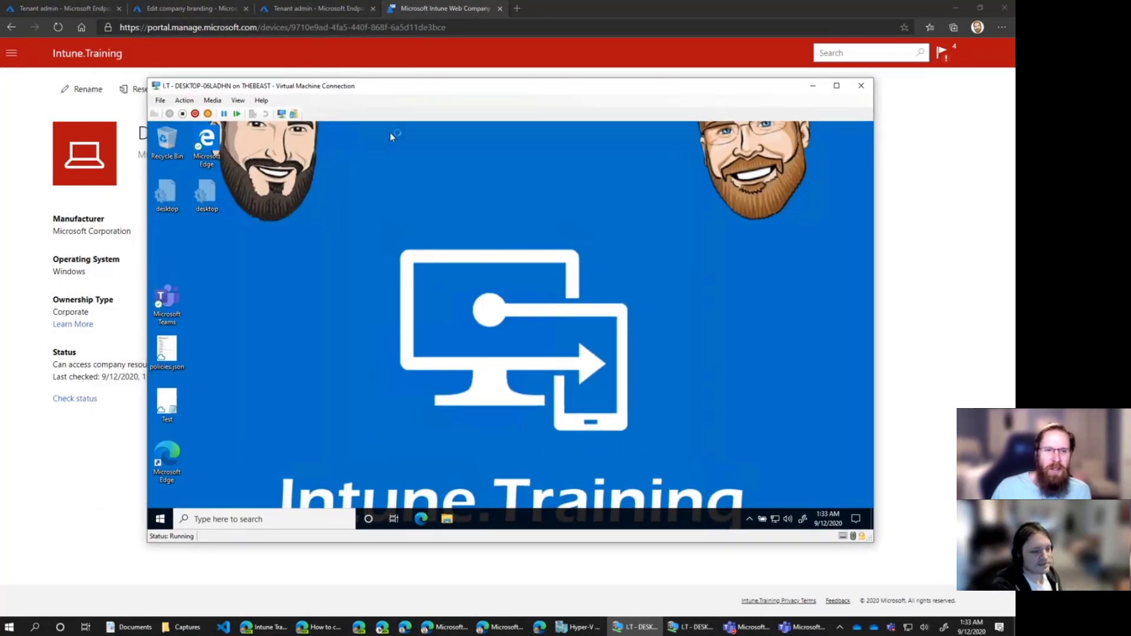
pyautogui.click(238, 100)
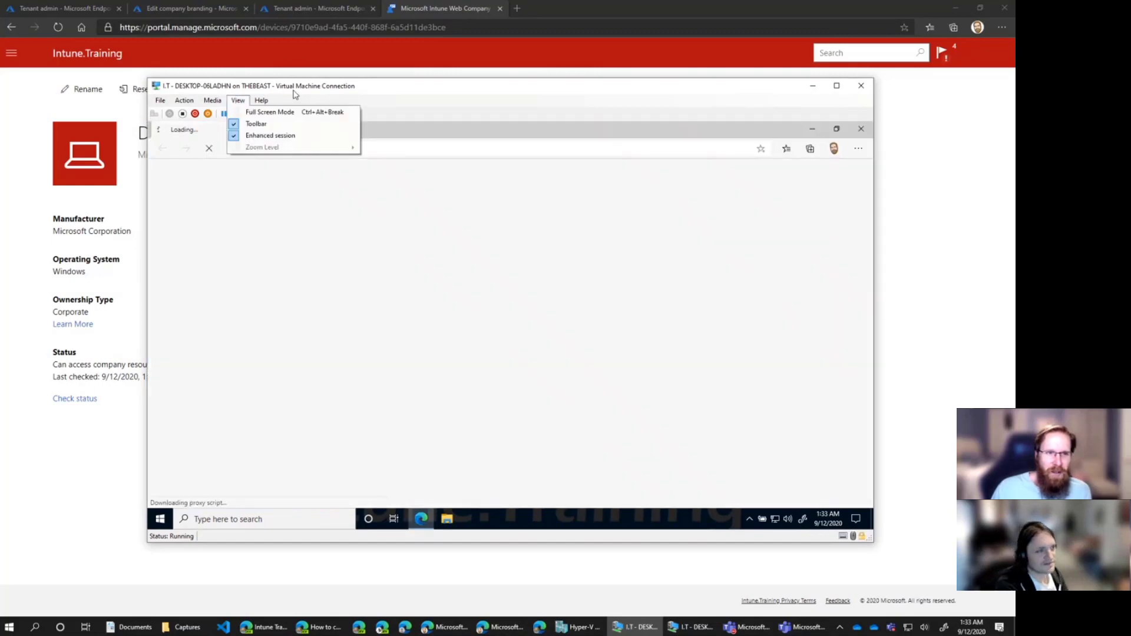
pyautogui.click(372, 164)
pyautogui.click(377, 148)
pyautogui.hotkey('ctrl', 'v')
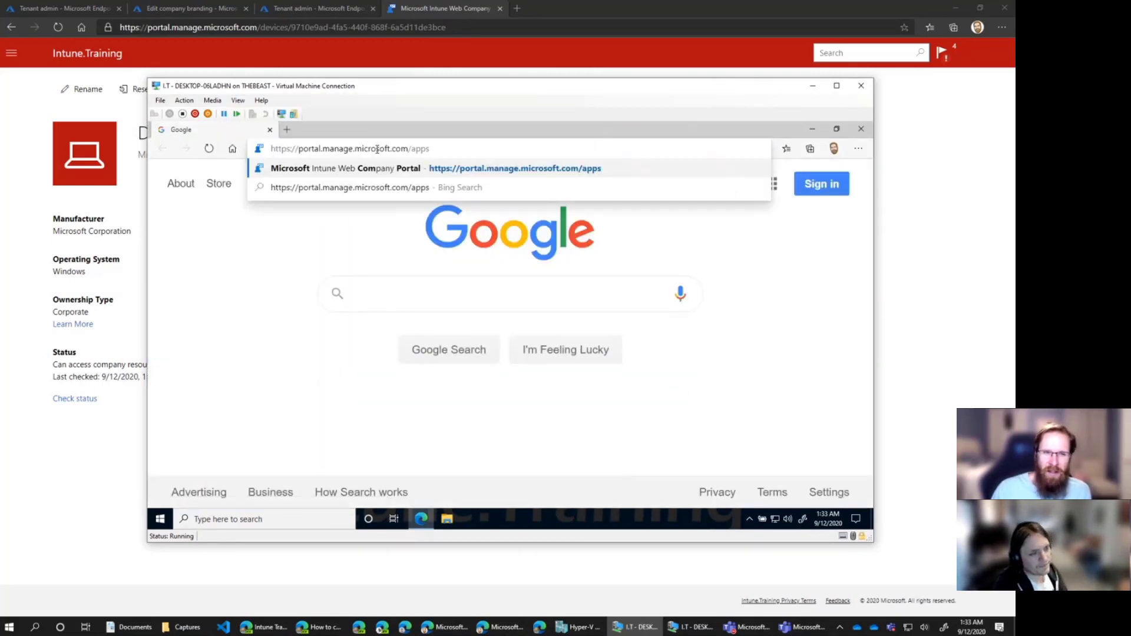
pyautogui.press('Return')
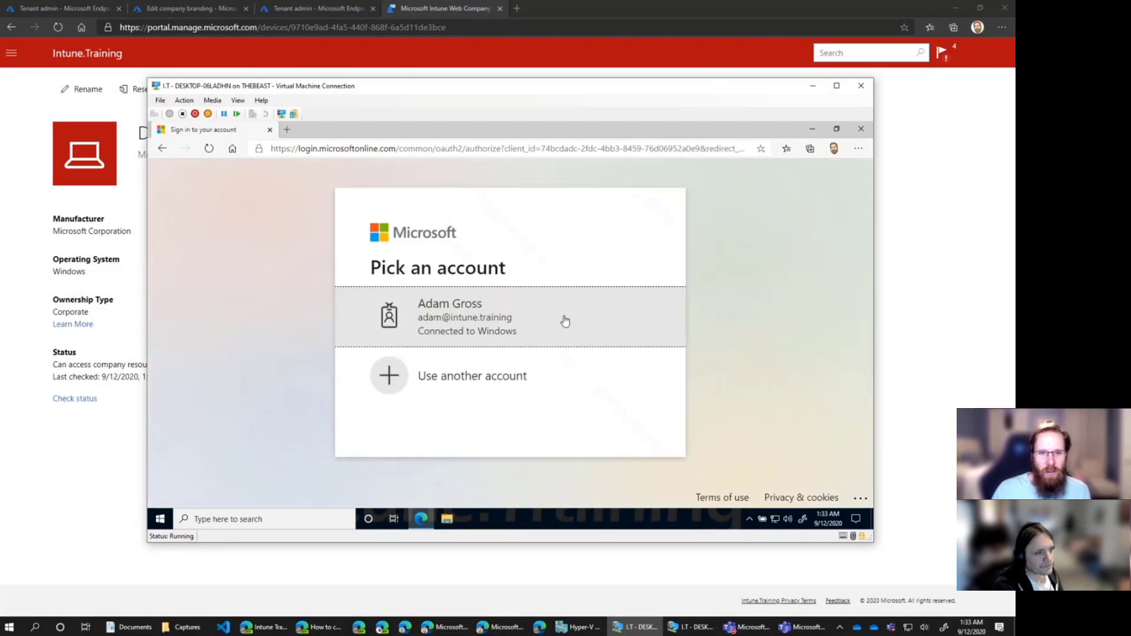
pyautogui.click(504, 331)
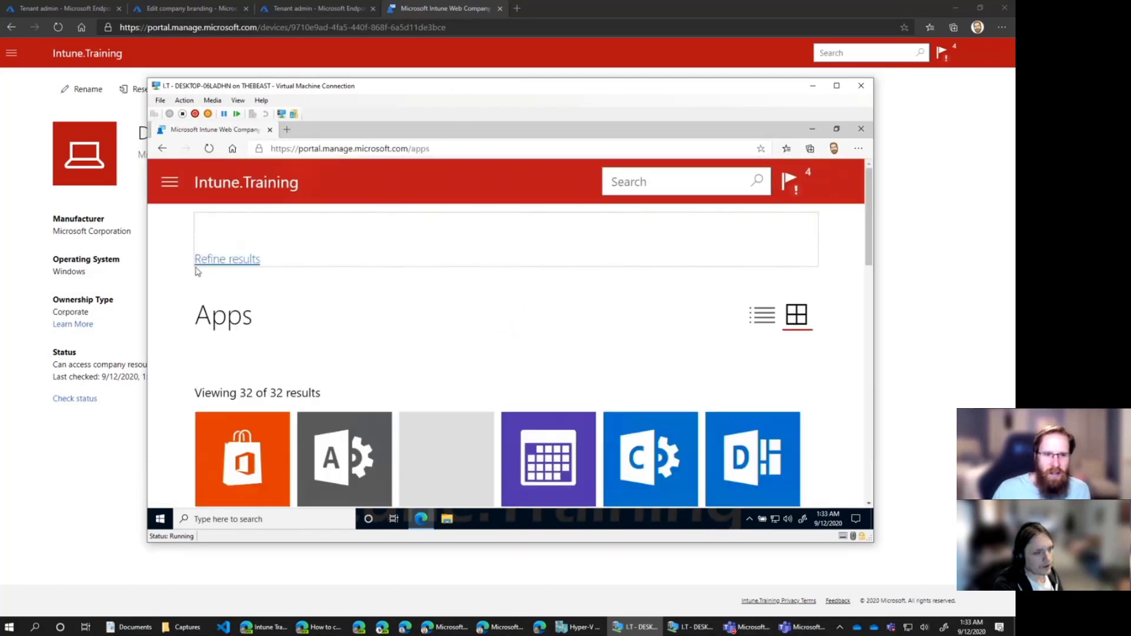
# - Find Excel in the Apps list, open its details and launch it in the browser
pyautogui.scroll(-1, 192, 347)
pyautogui.scroll(-2, 192, 349)
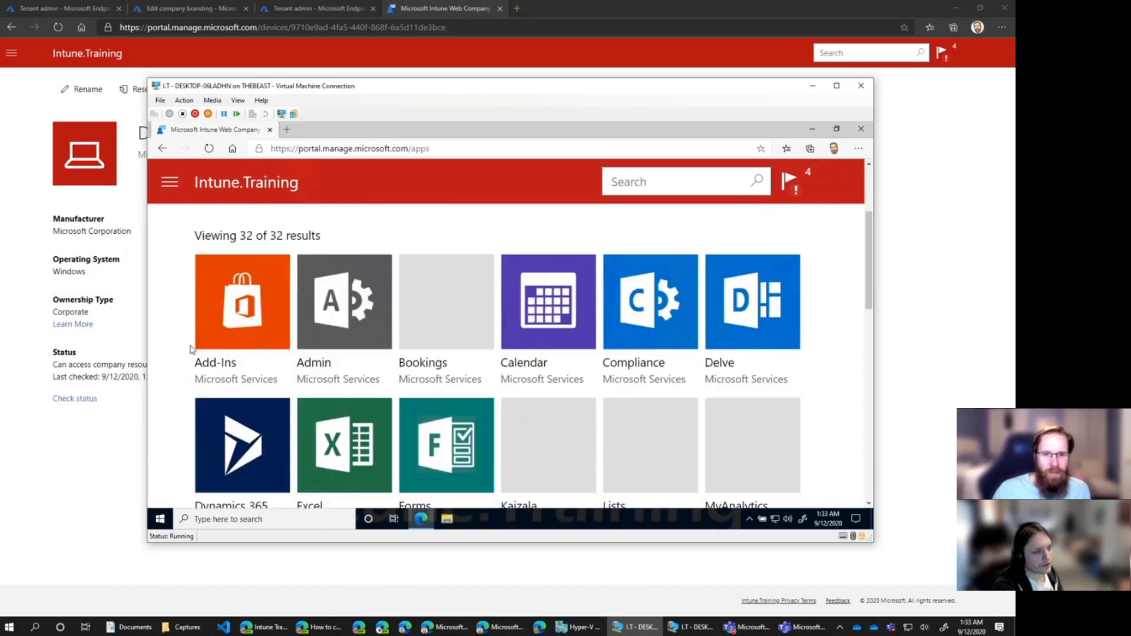
pyautogui.scroll(-3, 183, 350)
pyautogui.scroll(-9, 183, 350)
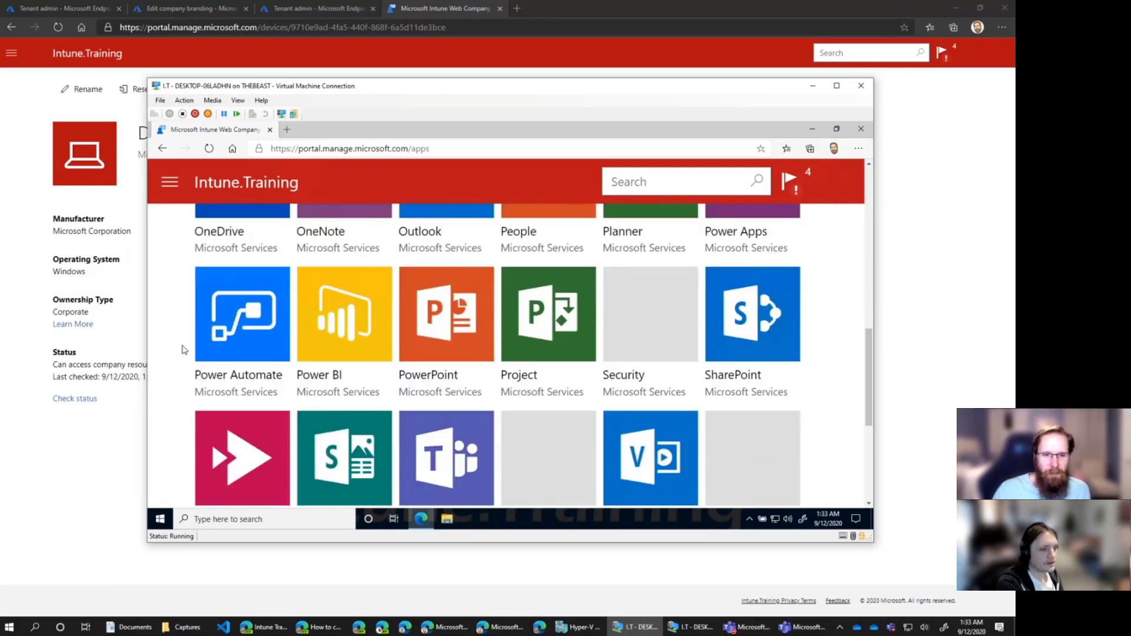
pyautogui.scroll(-1, 184, 350)
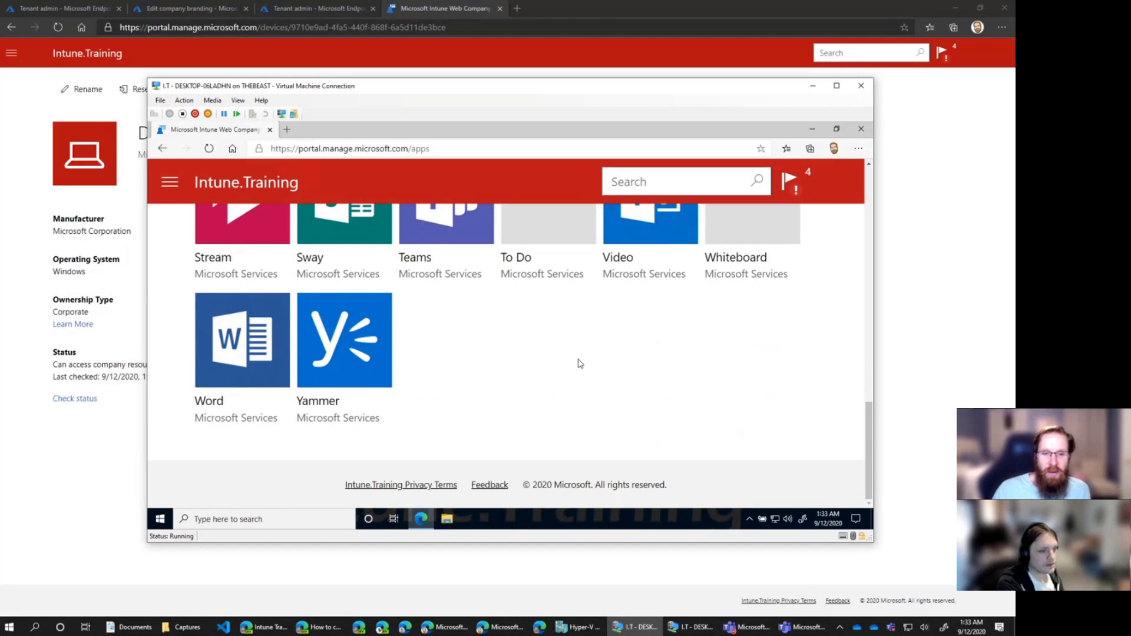
pyautogui.scroll(6, 745, 353)
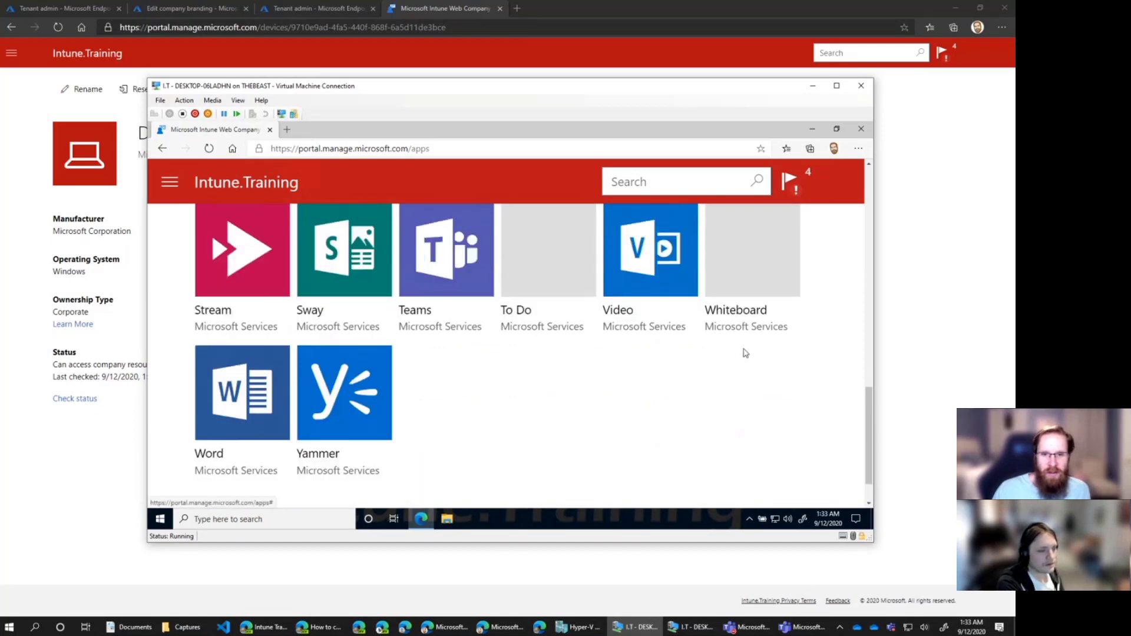
pyautogui.scroll(5, 802, 331)
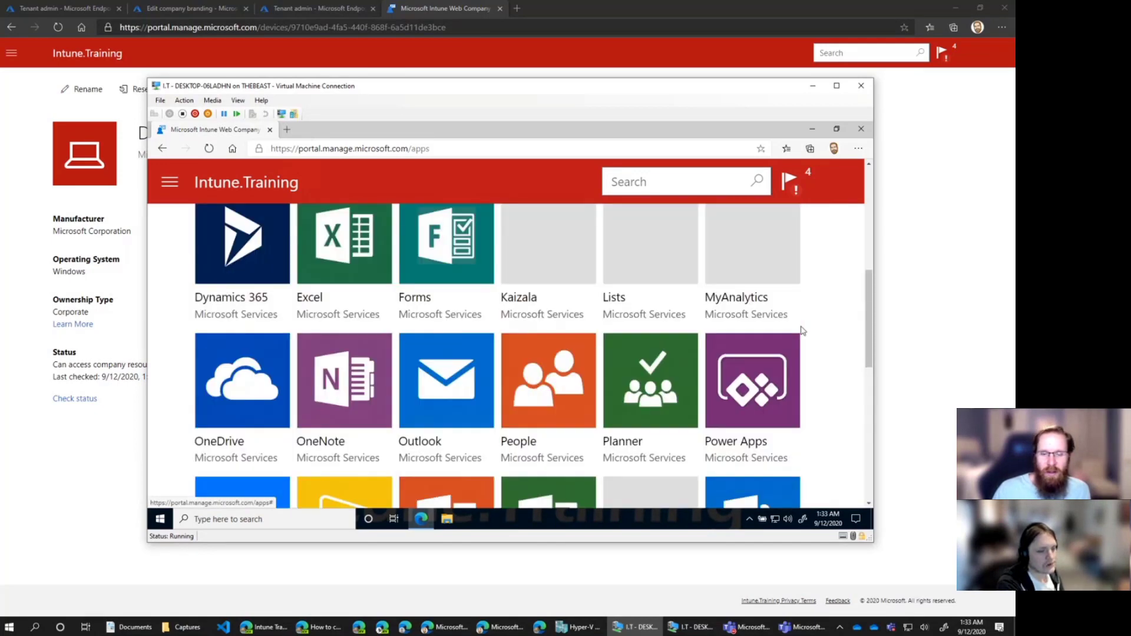
pyautogui.scroll(3, 803, 331)
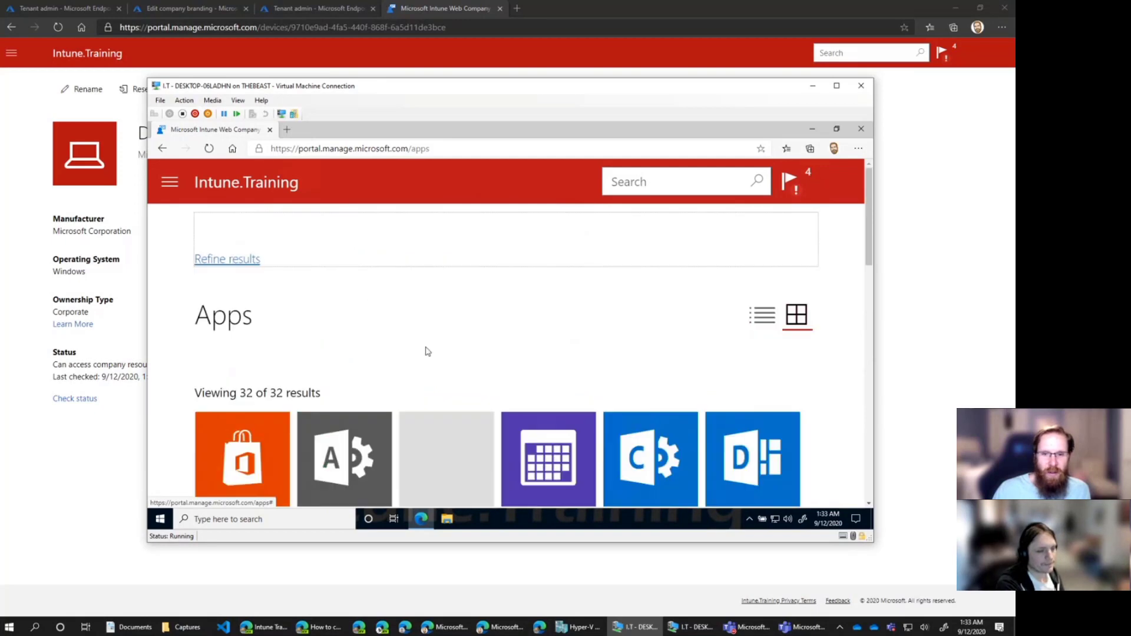
pyautogui.scroll(-3, 760, 354)
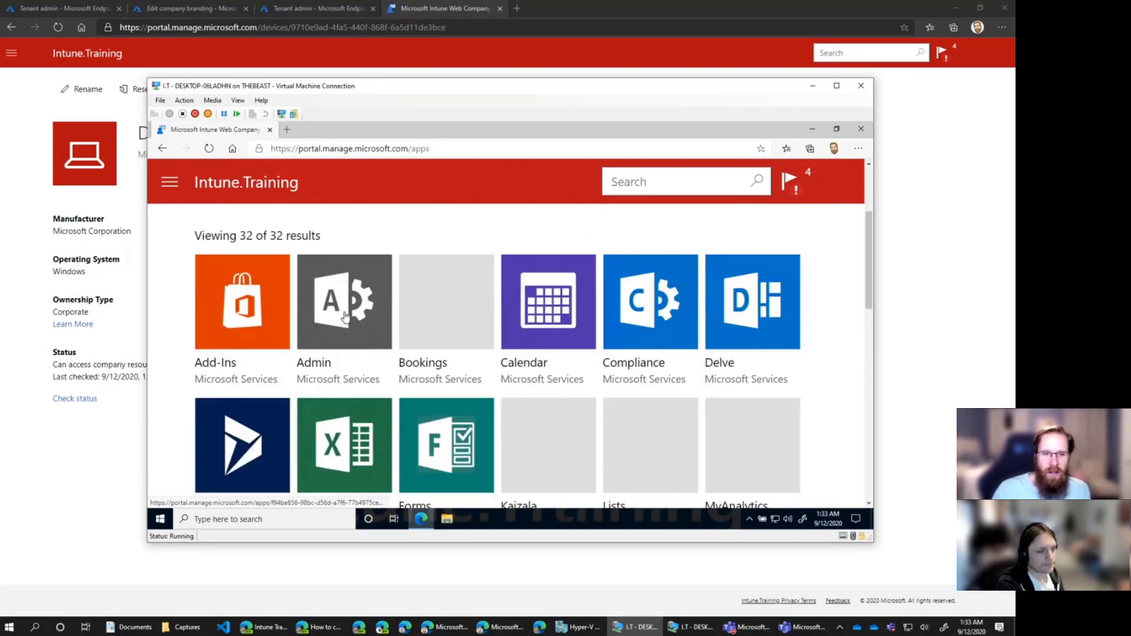
pyautogui.scroll(-1, 344, 312)
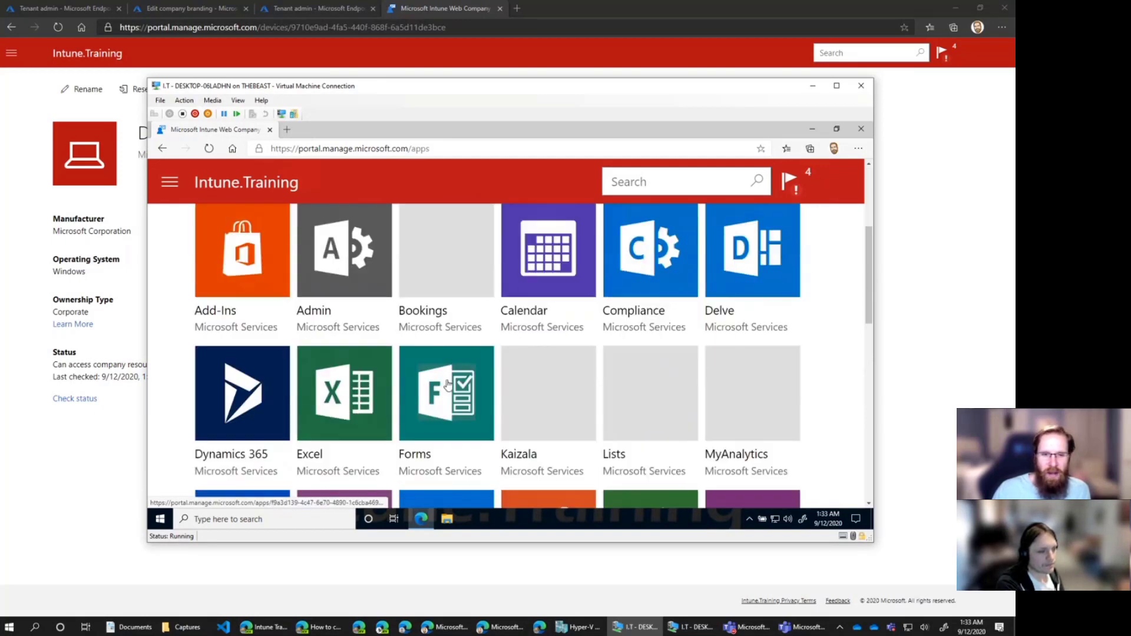
pyautogui.click(345, 386)
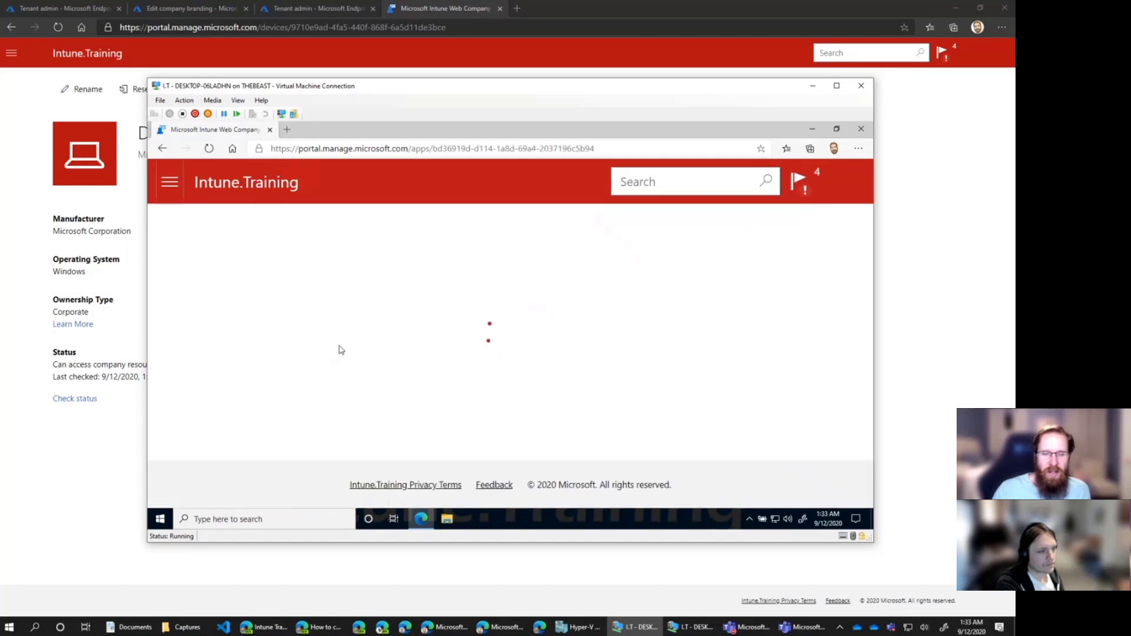
pyautogui.click(388, 364)
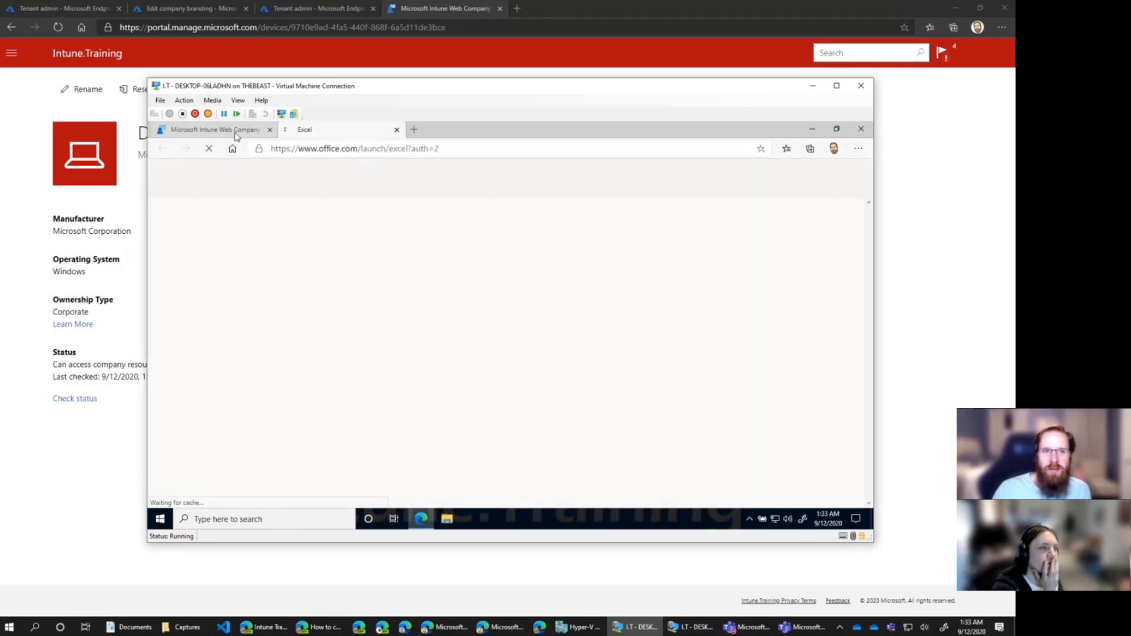
# - Return from the Excel Online tab to Excel's details page in the portal
pyautogui.click(259, 134)
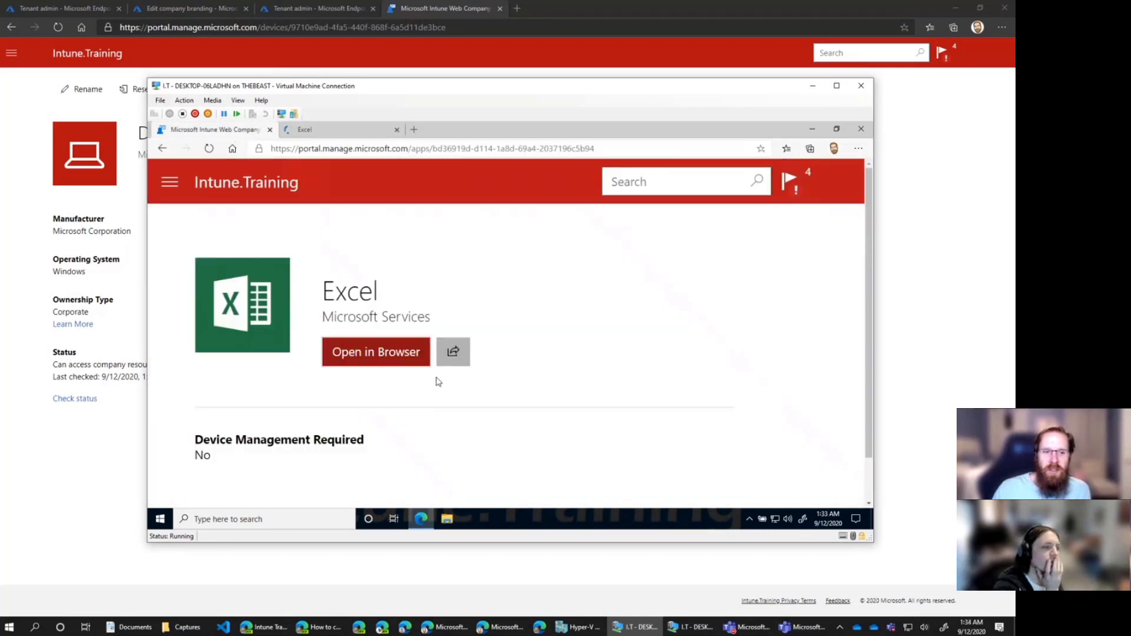
pyautogui.scroll(-1, 377, 360)
pyautogui.scroll(1, 322, 343)
pyautogui.click(333, 131)
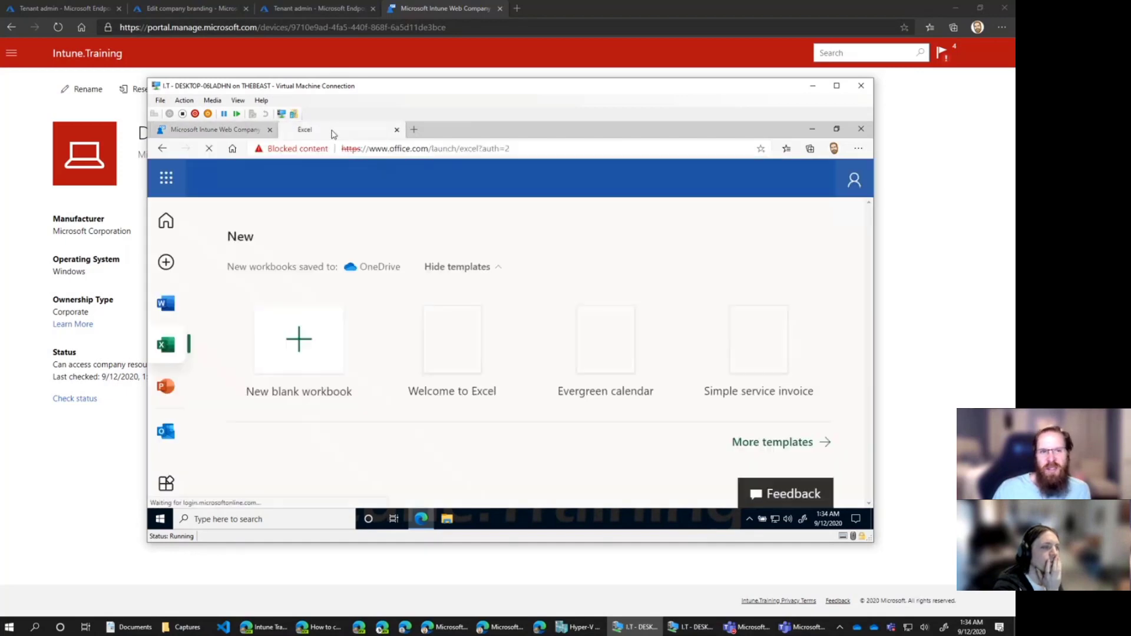
pyautogui.click(200, 131)
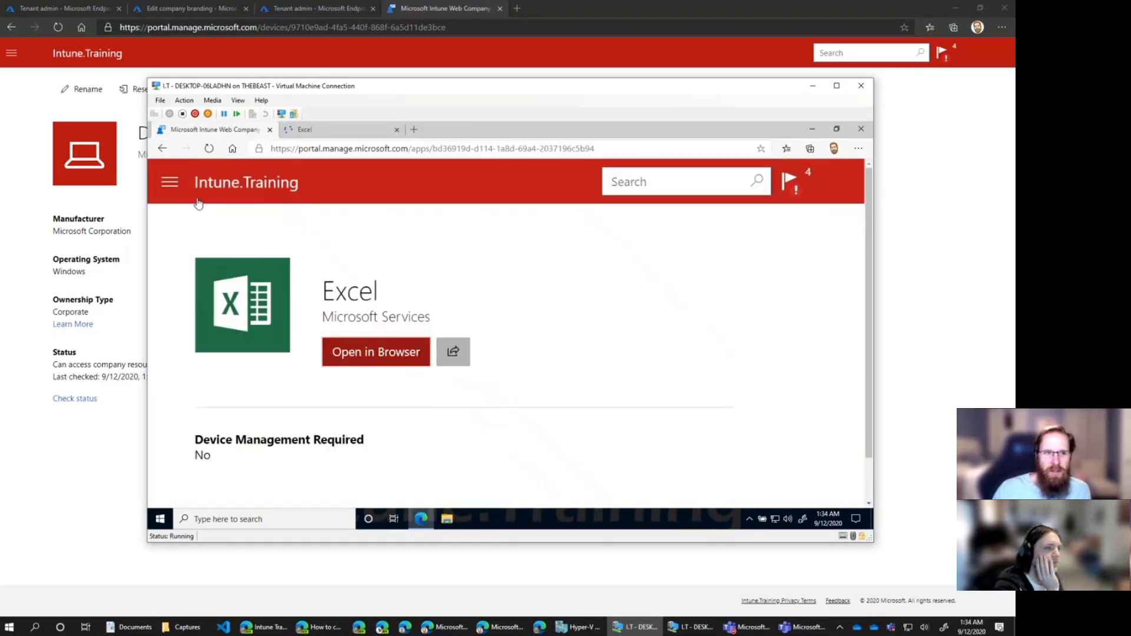
pyautogui.click(166, 184)
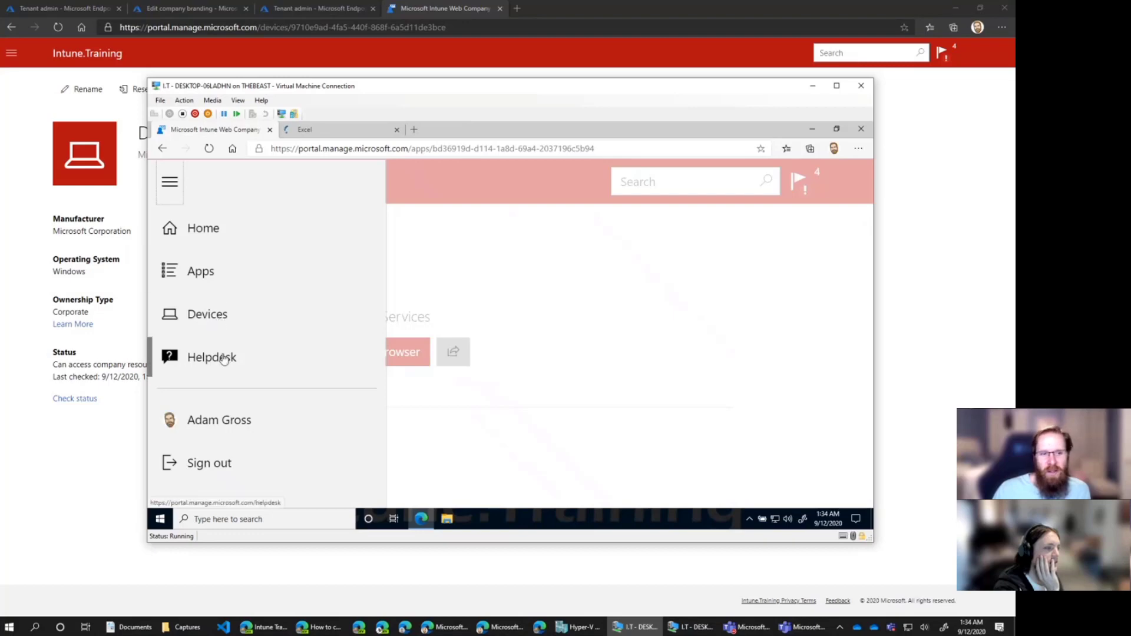
# - Browse the portal's Devices list and open the DESKTOP-06LADHN device details page
pyautogui.click(212, 314)
pyautogui.scroll(-3, 589, 289)
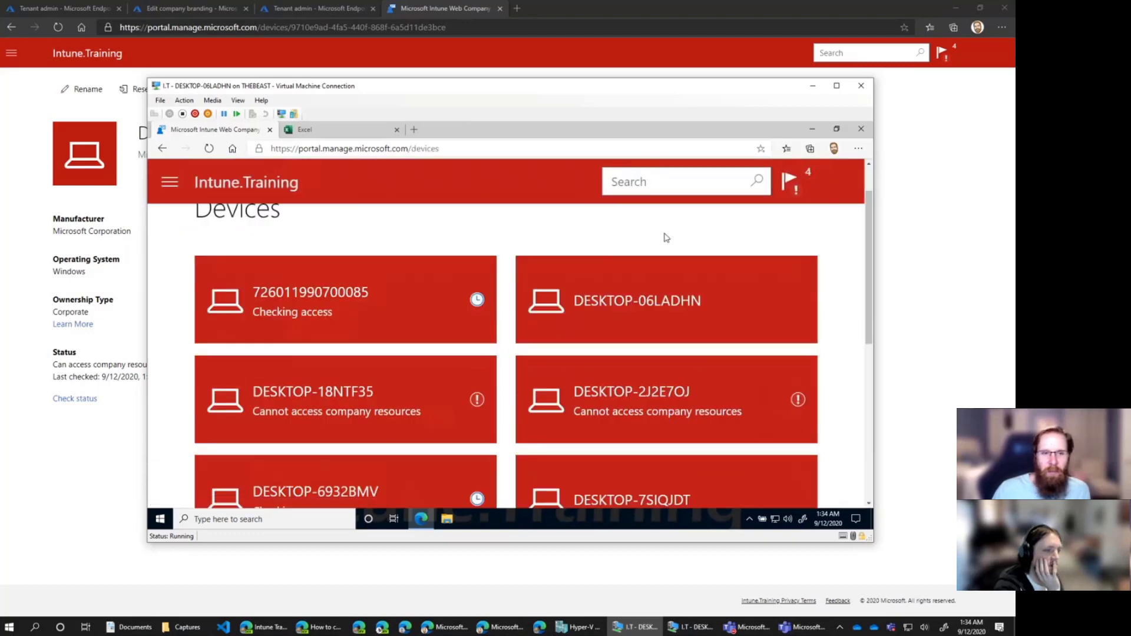
pyautogui.scroll(-3, 593, 285)
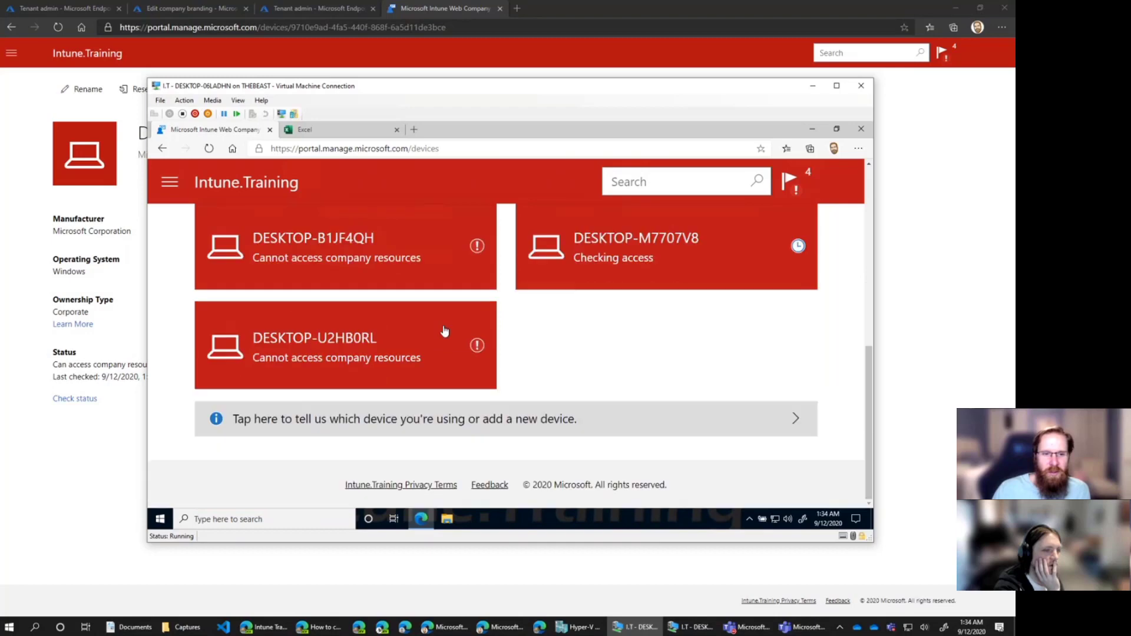
pyautogui.click(167, 186)
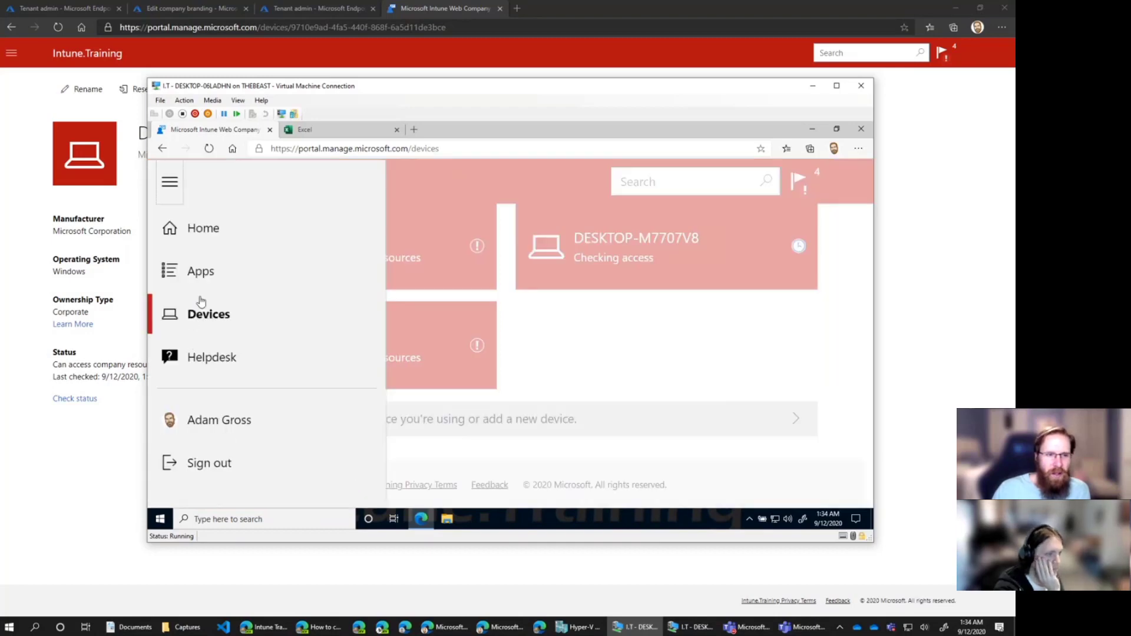
pyautogui.click(687, 369)
pyautogui.scroll(6, 613, 371)
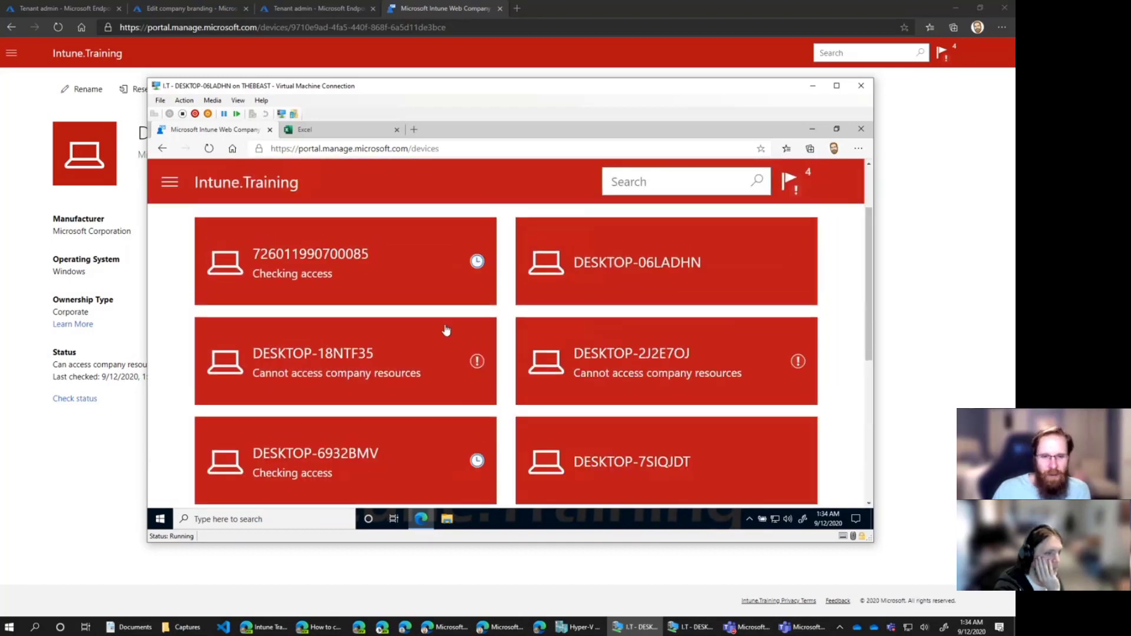
pyautogui.scroll(2, 446, 330)
pyautogui.click(694, 353)
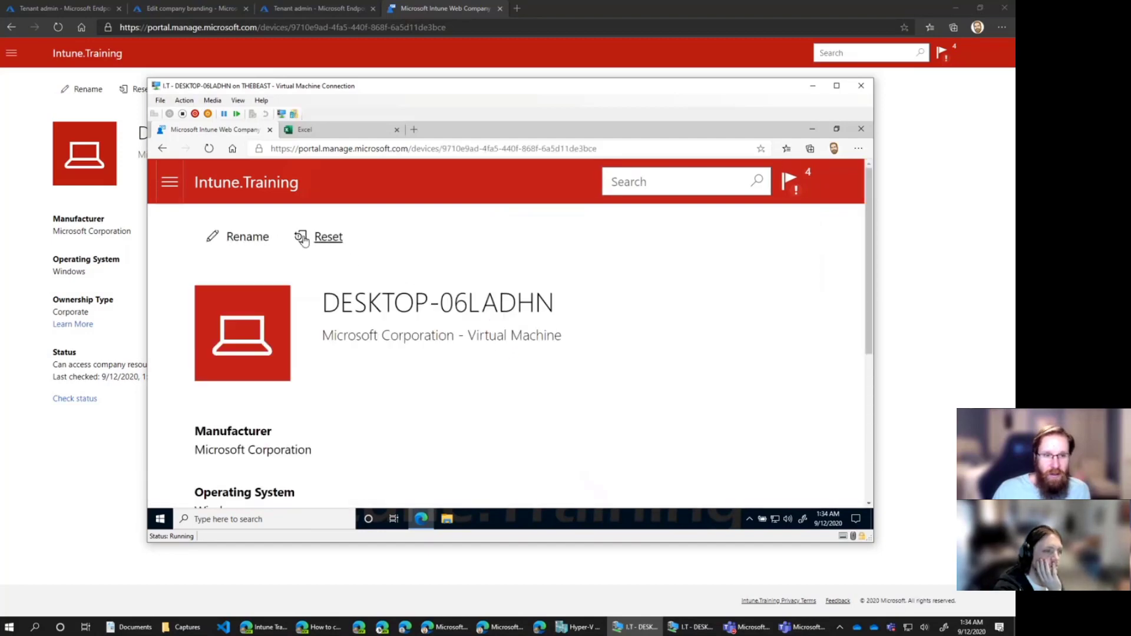
# - Launch the Company Portal app from the VM's Start menu, then return to the portal website in Edge
pyautogui.click(161, 519)
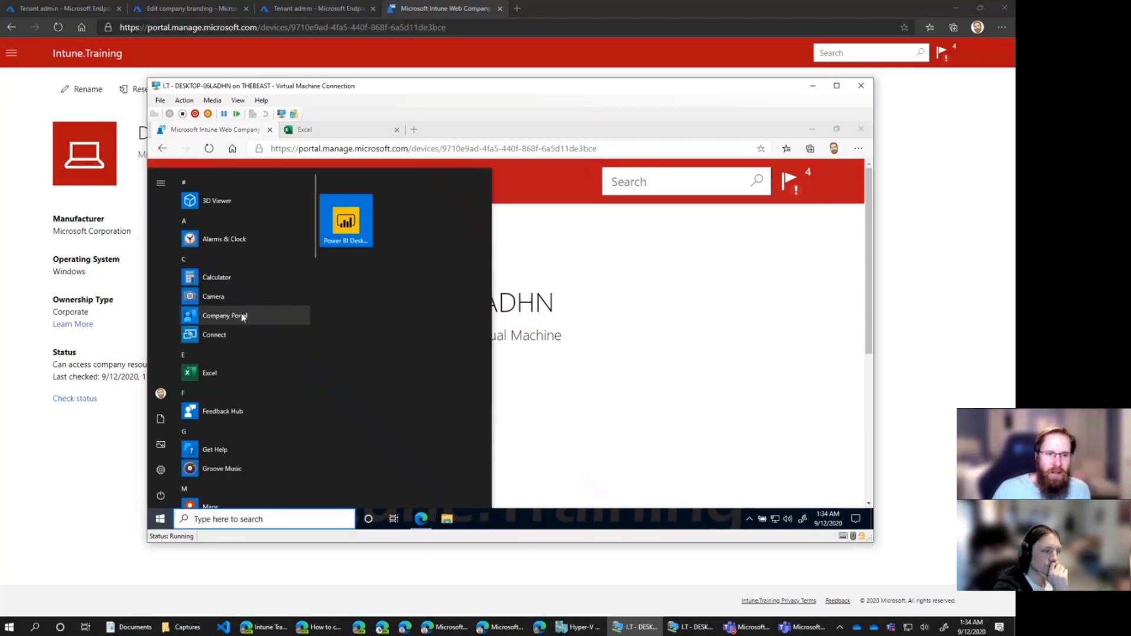
pyautogui.rightClick(241, 313)
pyautogui.click(292, 393)
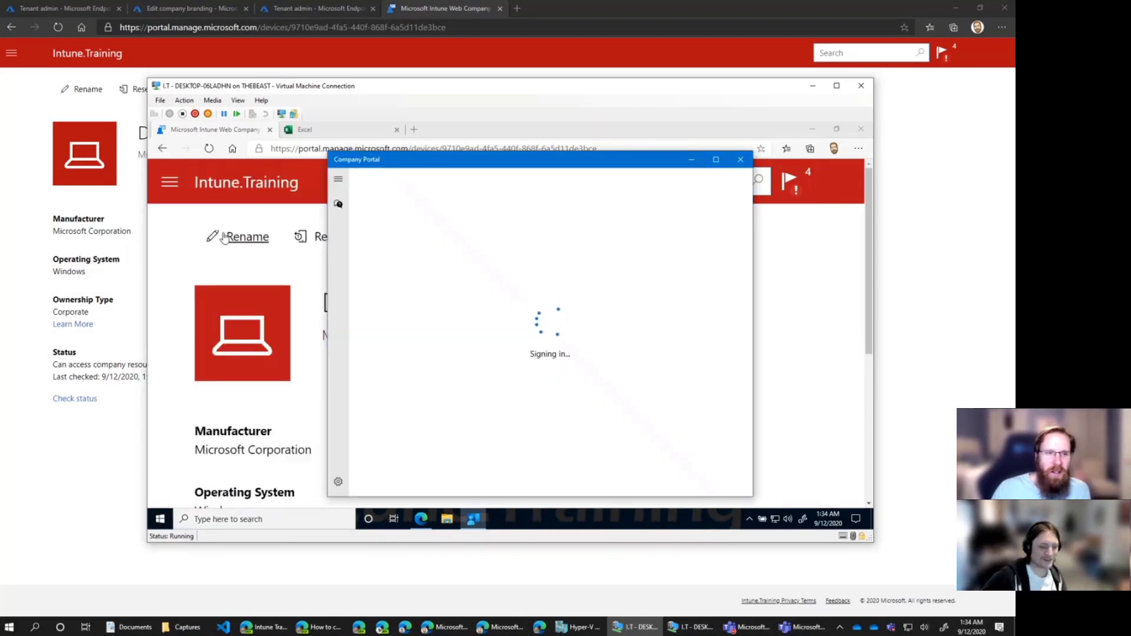
pyautogui.click(171, 195)
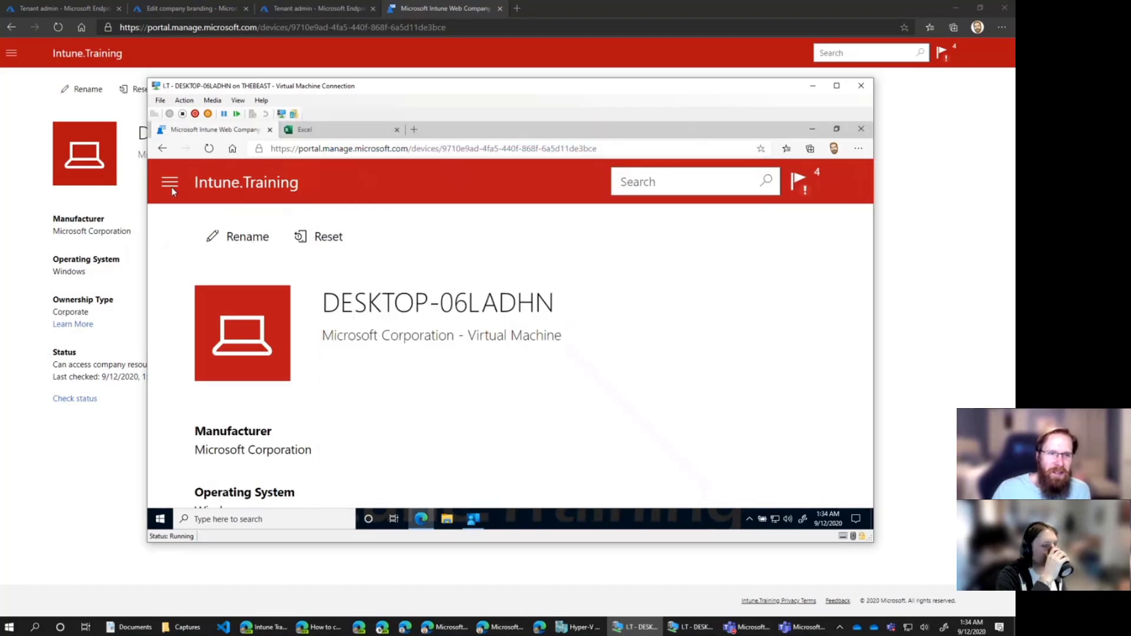
pyautogui.click(173, 191)
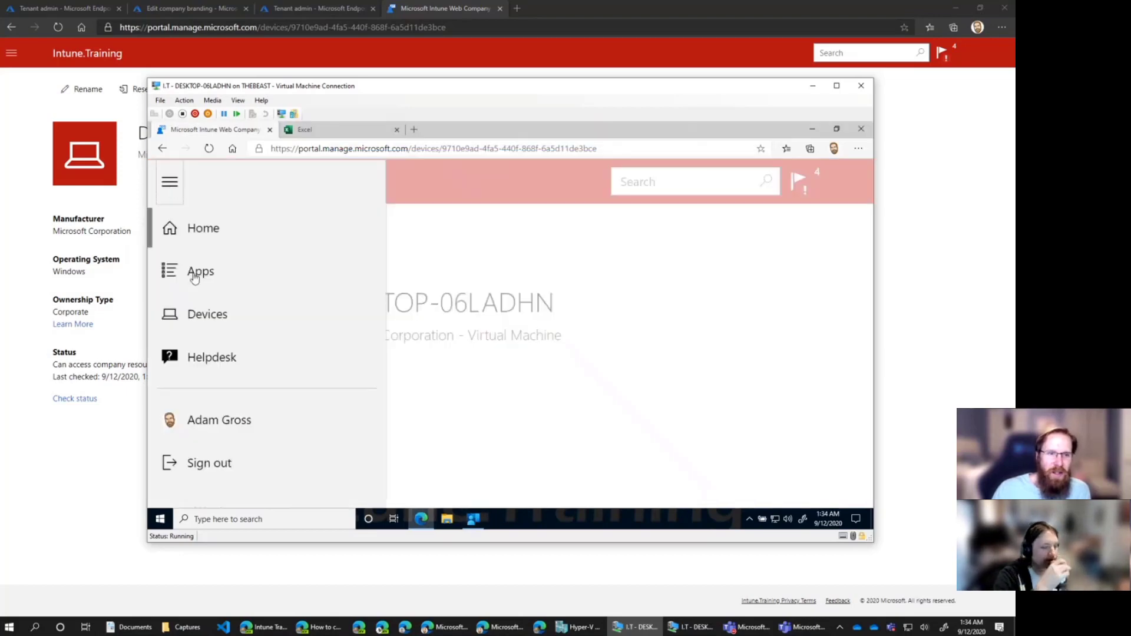
pyautogui.click(492, 149)
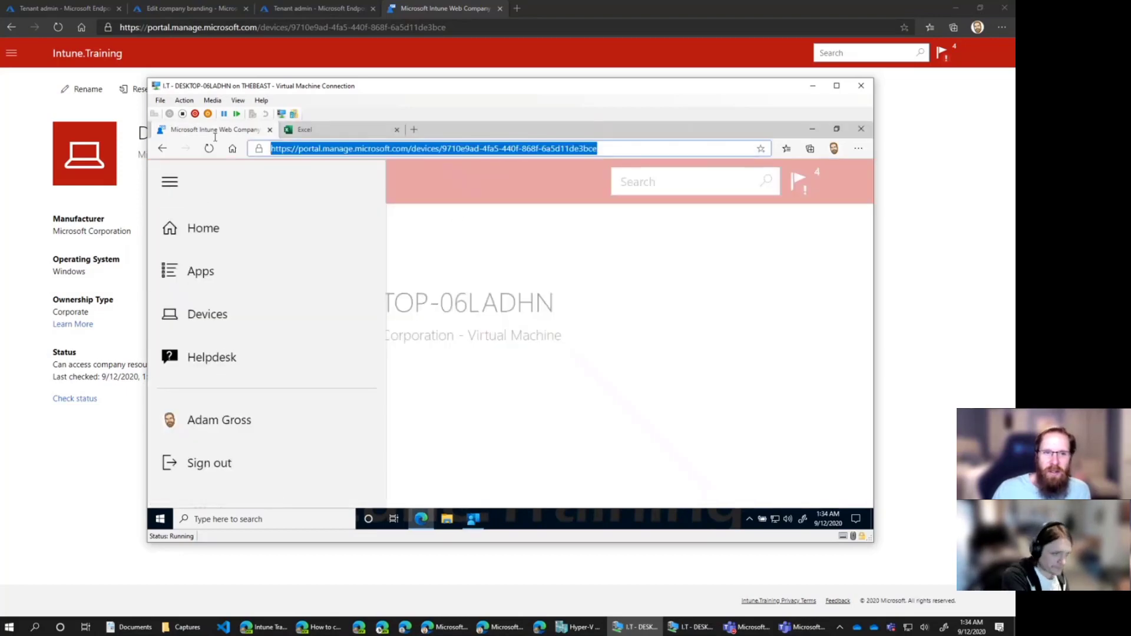
pyautogui.click(619, 152)
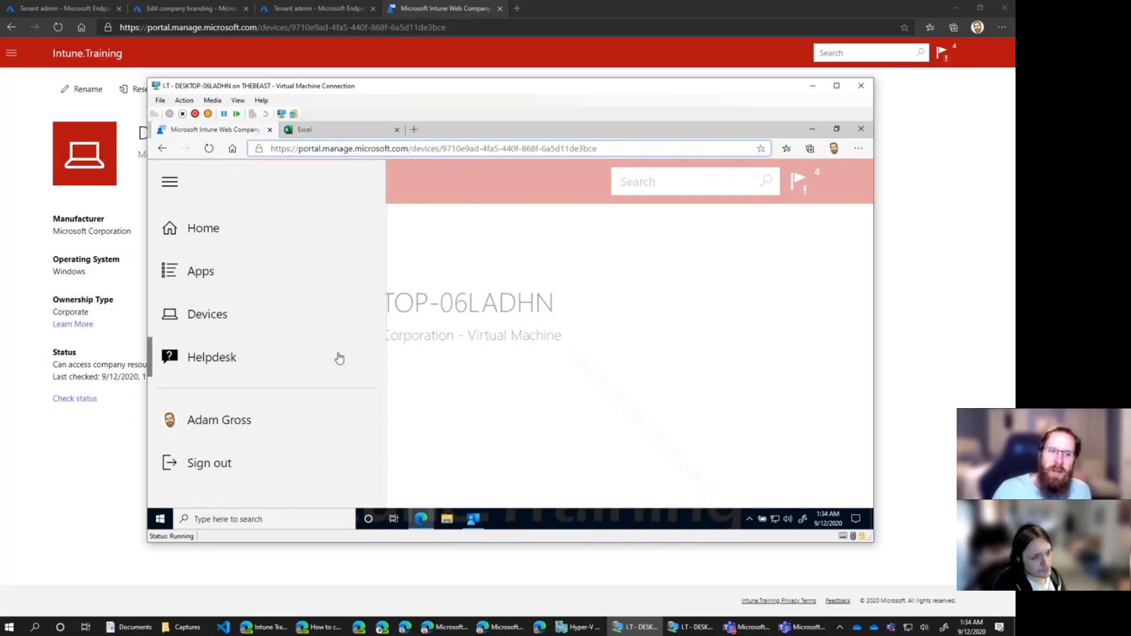
# - Open the Helpdesk website, then close the blocked-content and Excel pages in the VM browser
pyautogui.click(210, 357)
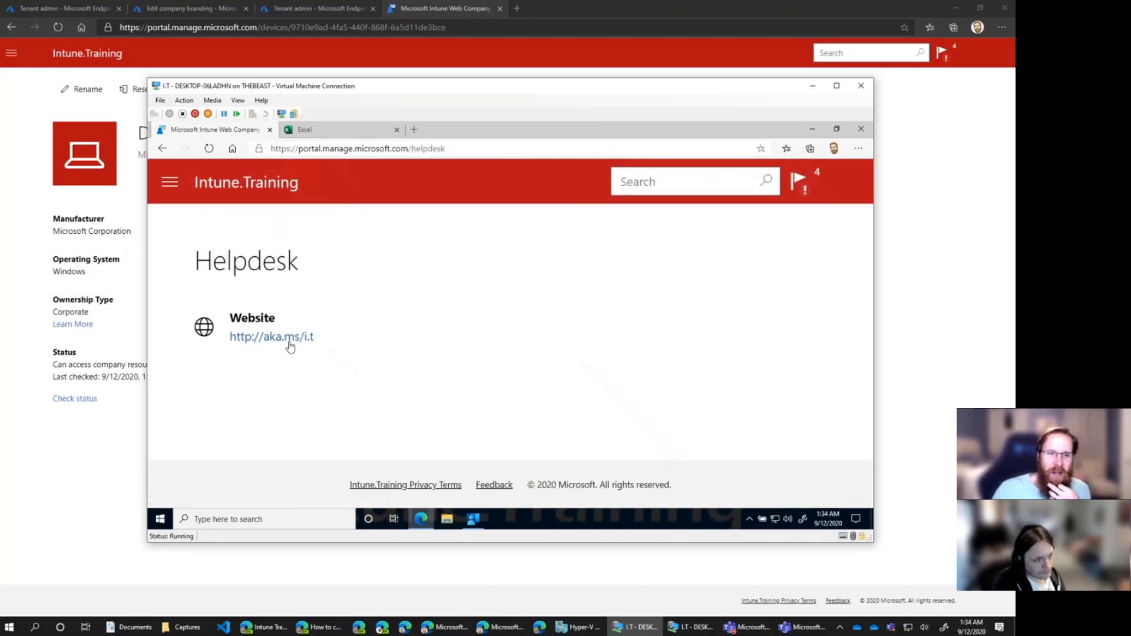
pyautogui.click(260, 338)
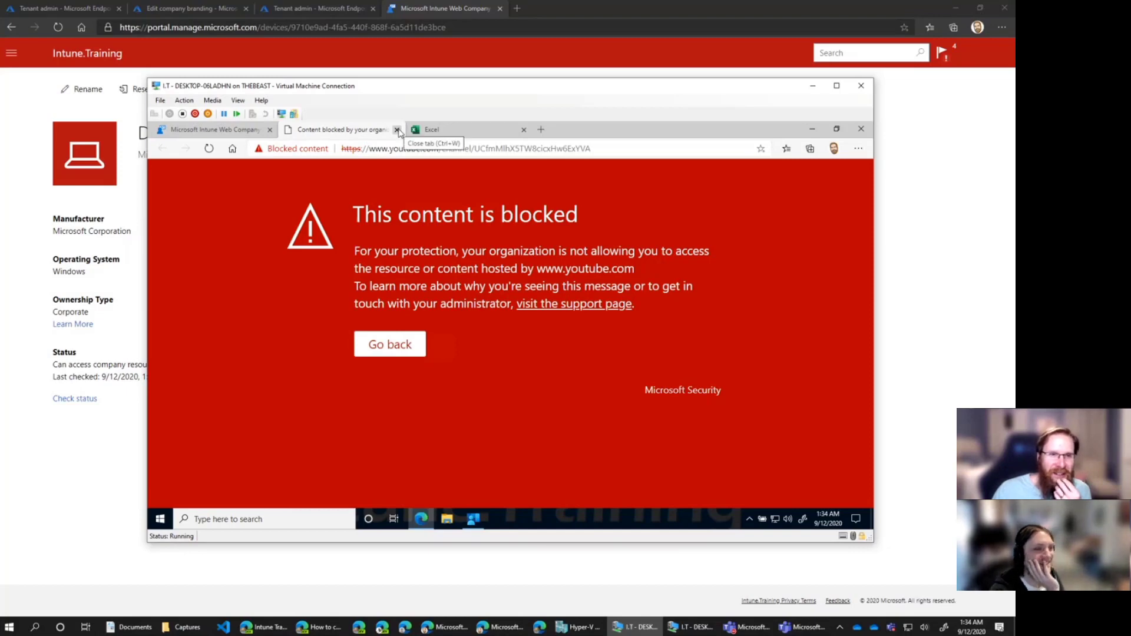
pyautogui.click(397, 129)
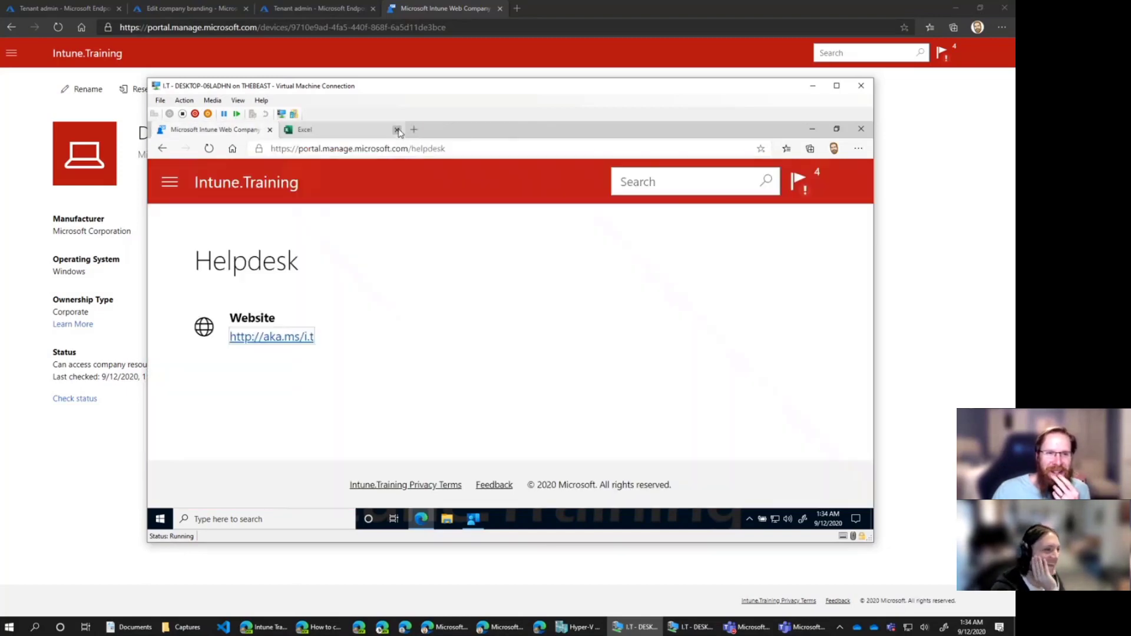
pyautogui.click(298, 333)
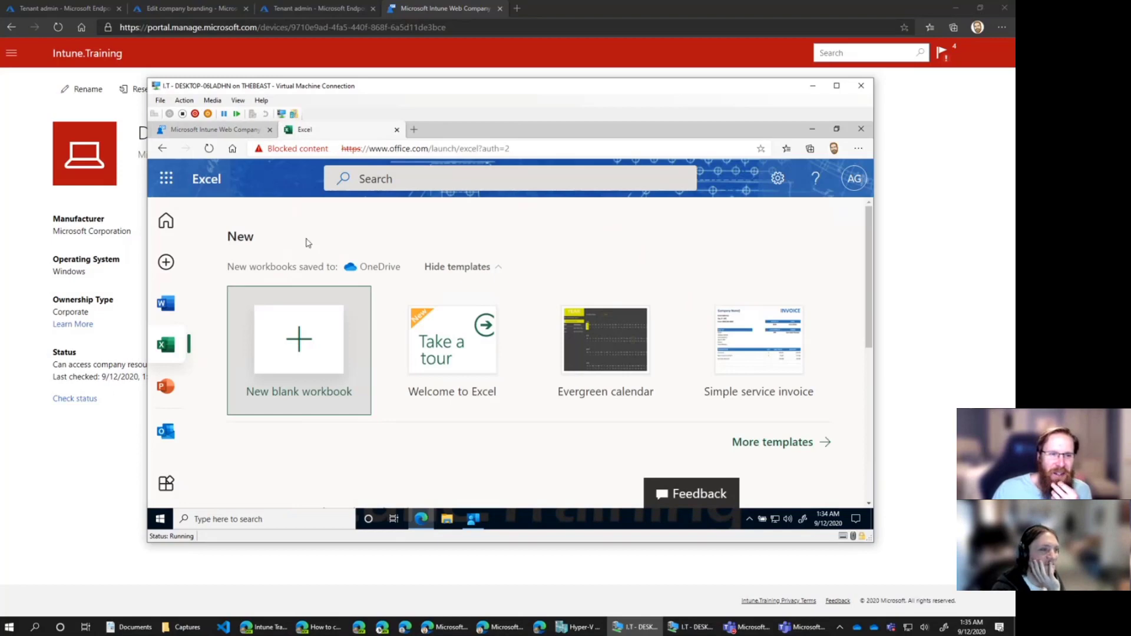
pyautogui.click(397, 130)
# - Back on the admin center Customization page, start creating a new customization policy
pyautogui.click(80, 128)
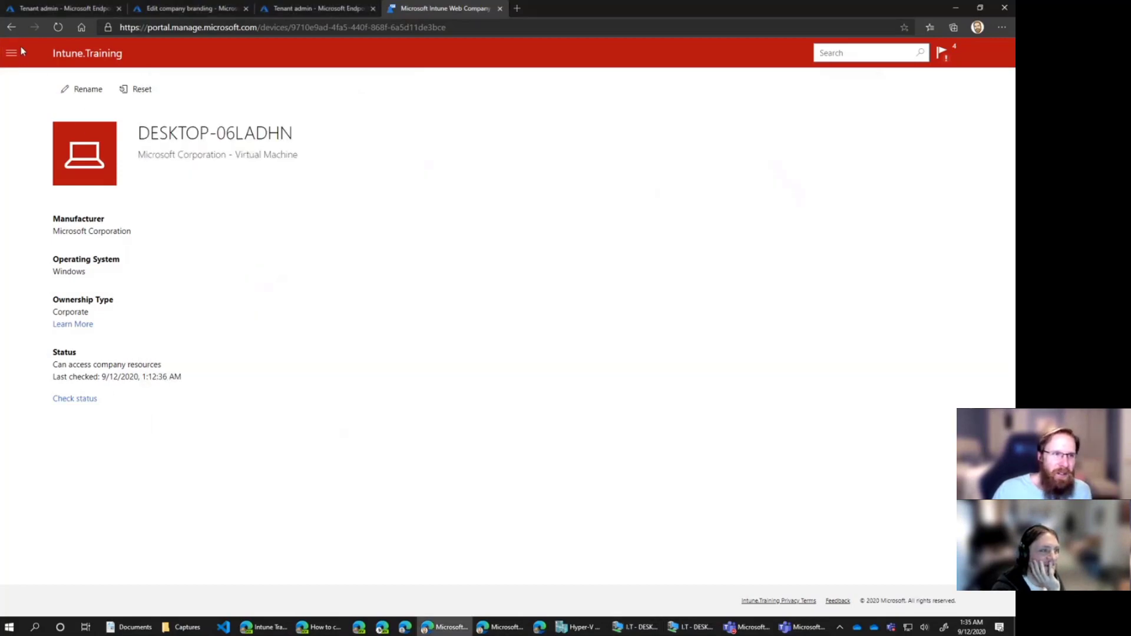
pyautogui.click(65, 8)
pyautogui.scroll(-2, 262, 530)
pyautogui.click(261, 548)
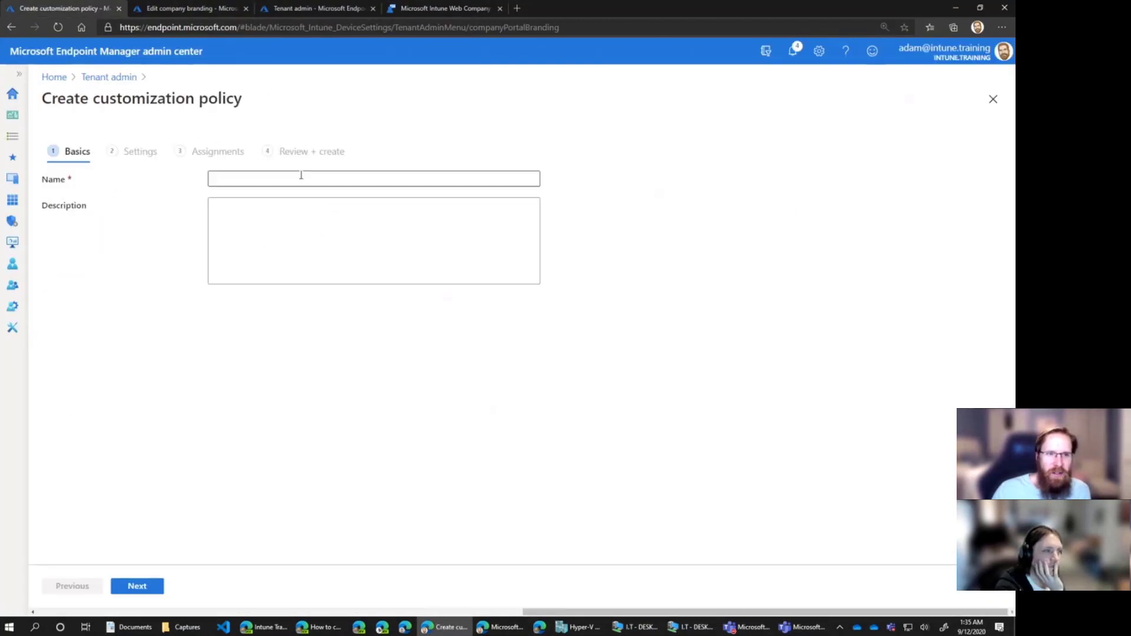
# - Name the new policy 'Test' and review its default Settings, including the standard Blue theme
pyautogui.click(301, 180)
pyautogui.write('Test')
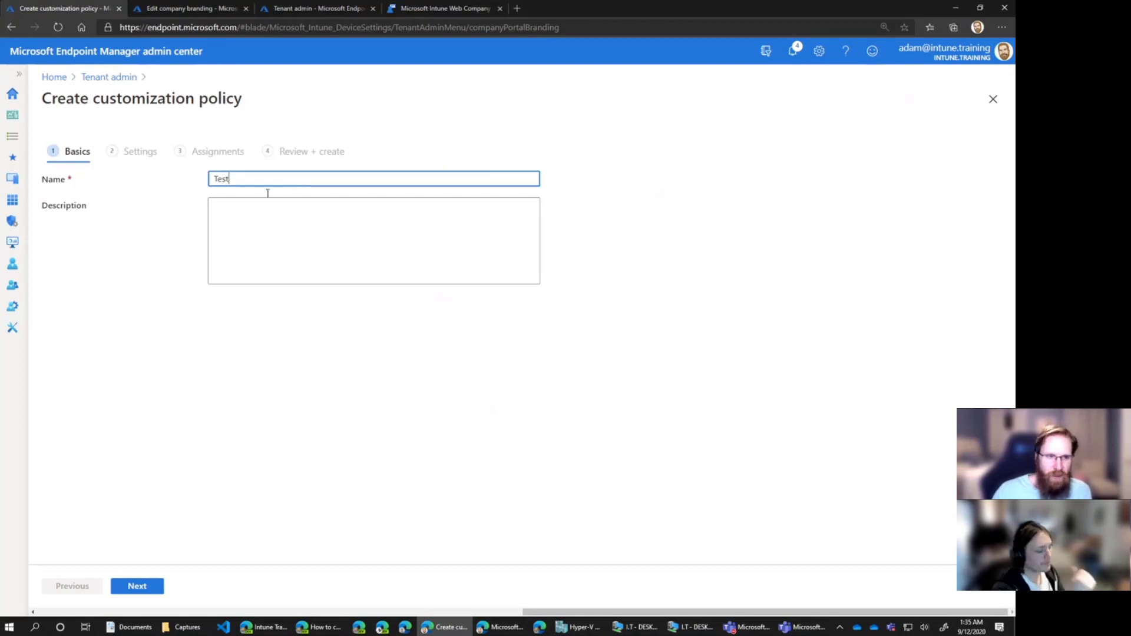
pyautogui.click(157, 592)
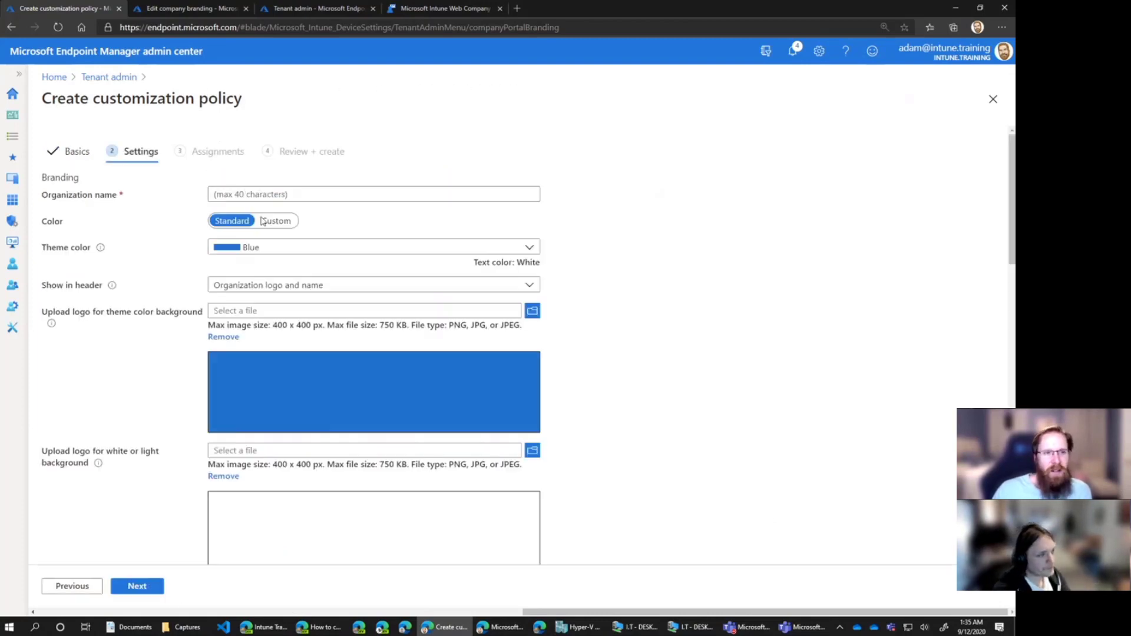
pyautogui.scroll(-1, 178, 263)
pyautogui.scroll(1, 209, 221)
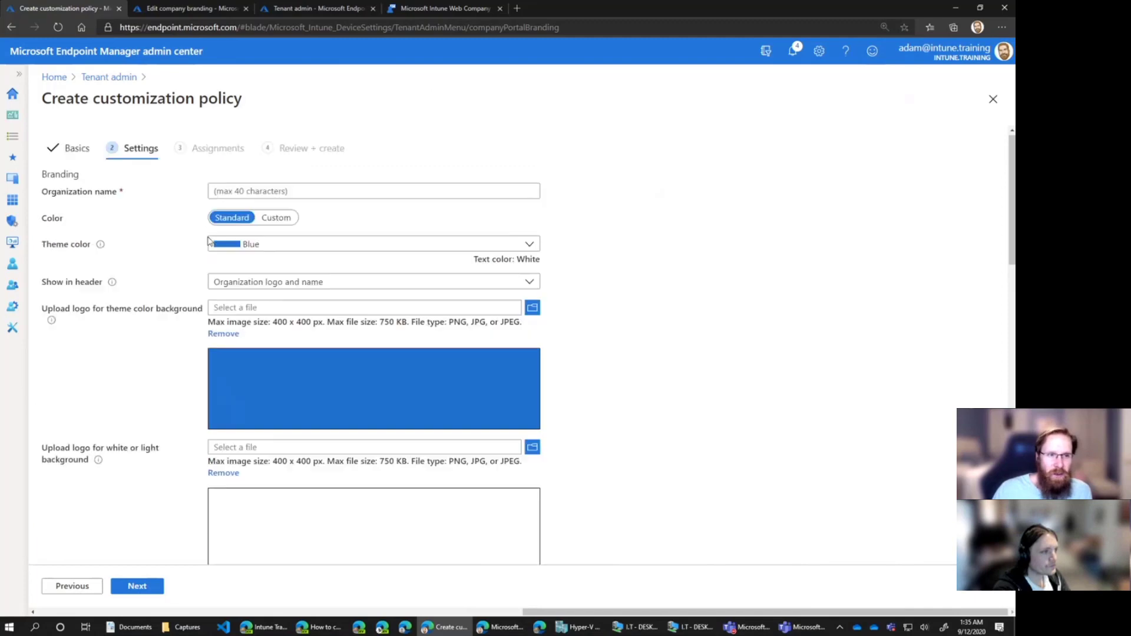
pyautogui.scroll(-4, 192, 280)
pyautogui.scroll(-2, 179, 365)
pyautogui.scroll(-6, 184, 382)
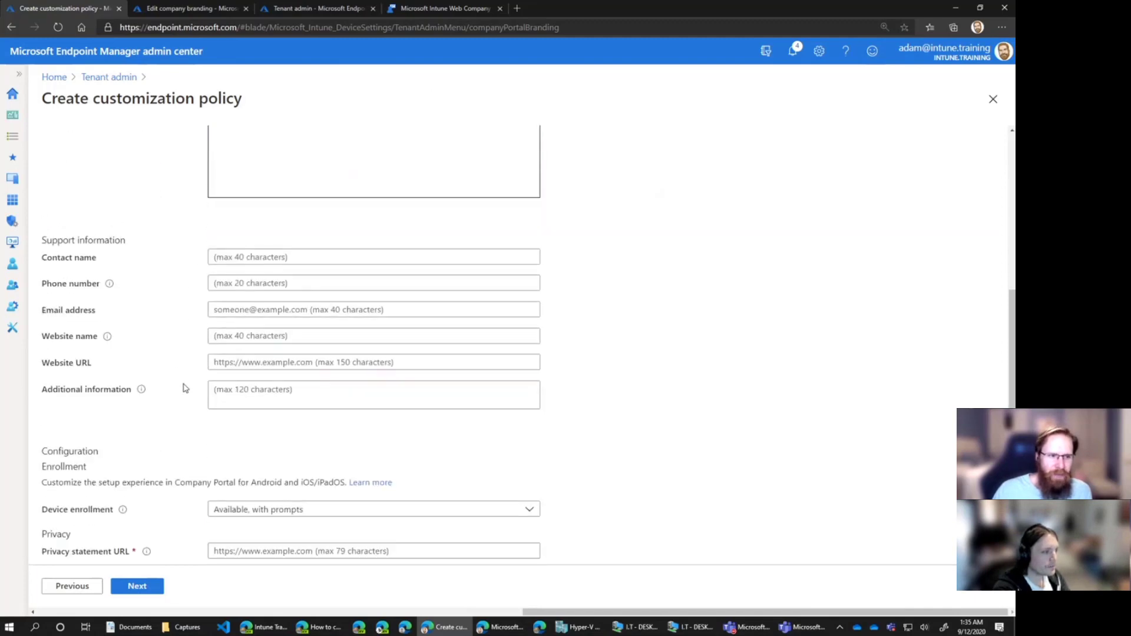
pyautogui.scroll(-3, 179, 395)
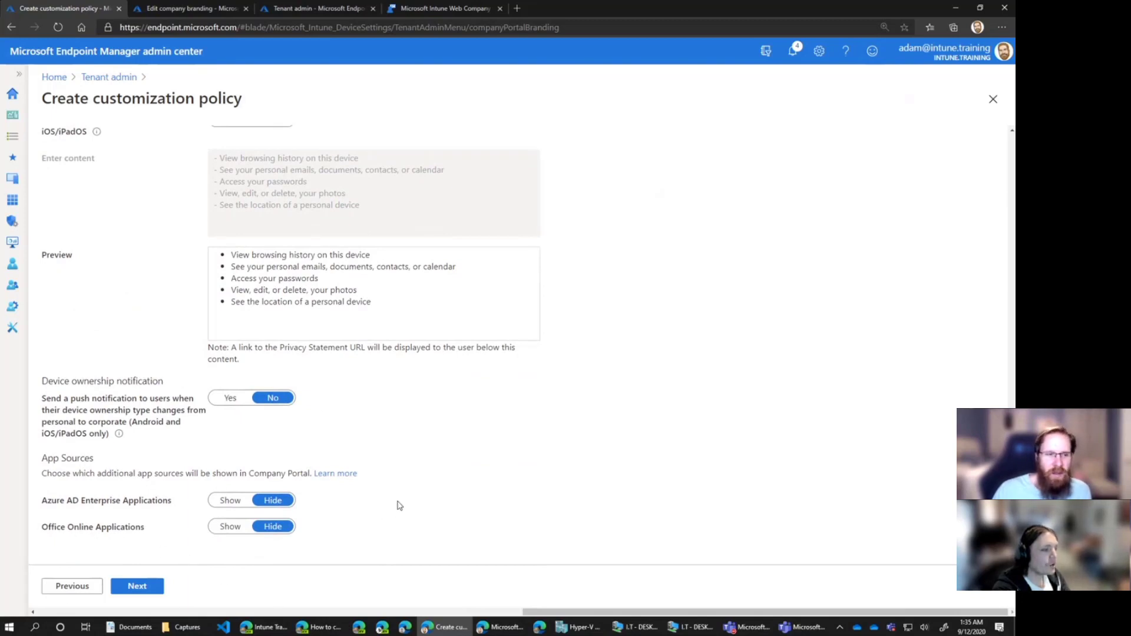
pyautogui.scroll(10, 399, 505)
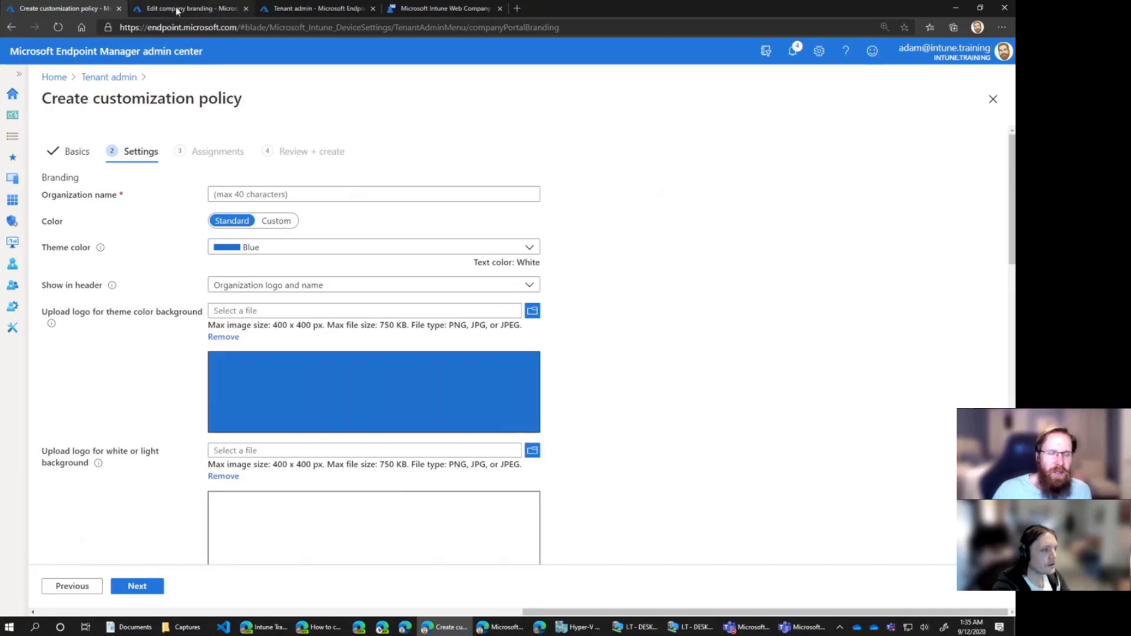
# - Open the Default policy for editing in its own window snapped to the right half
pyautogui.click(198, 12)
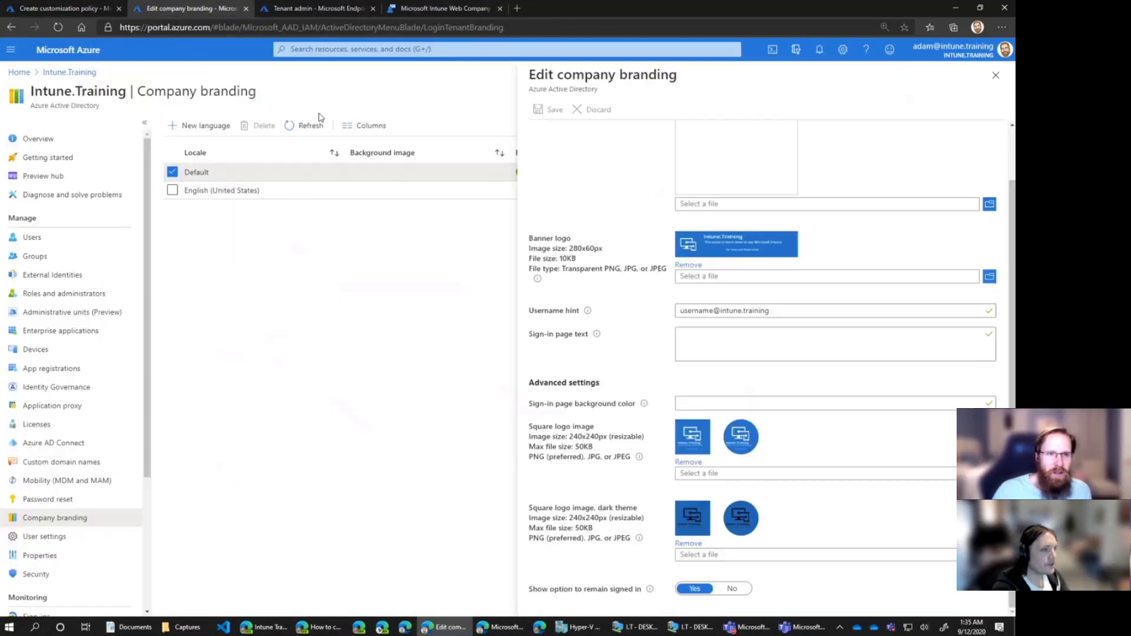
pyautogui.click(330, 8)
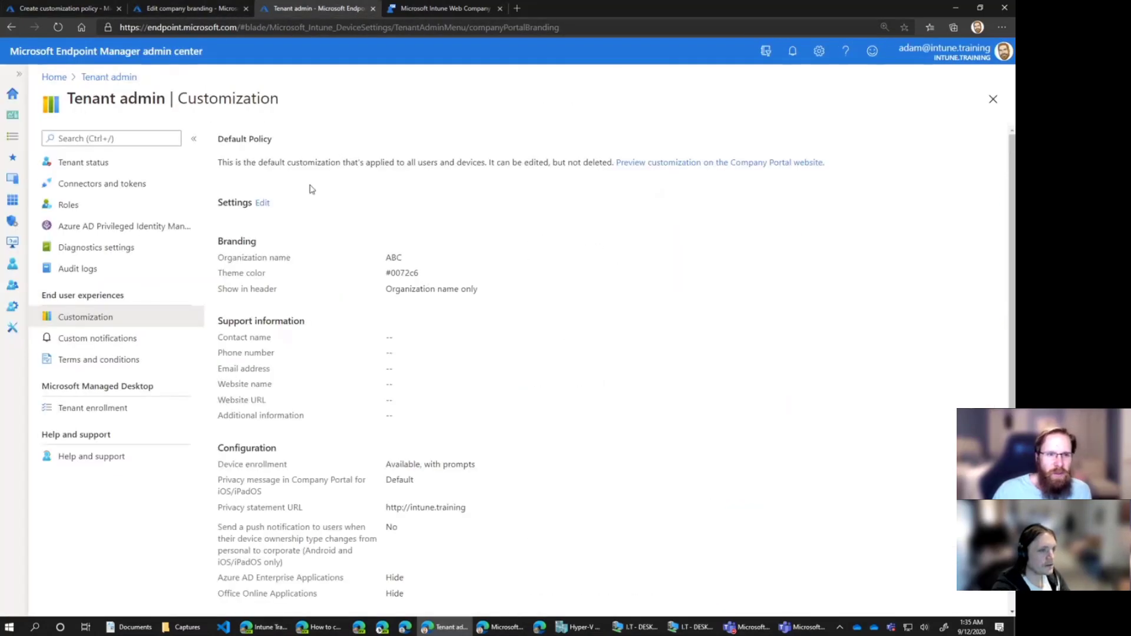
pyautogui.click(263, 204)
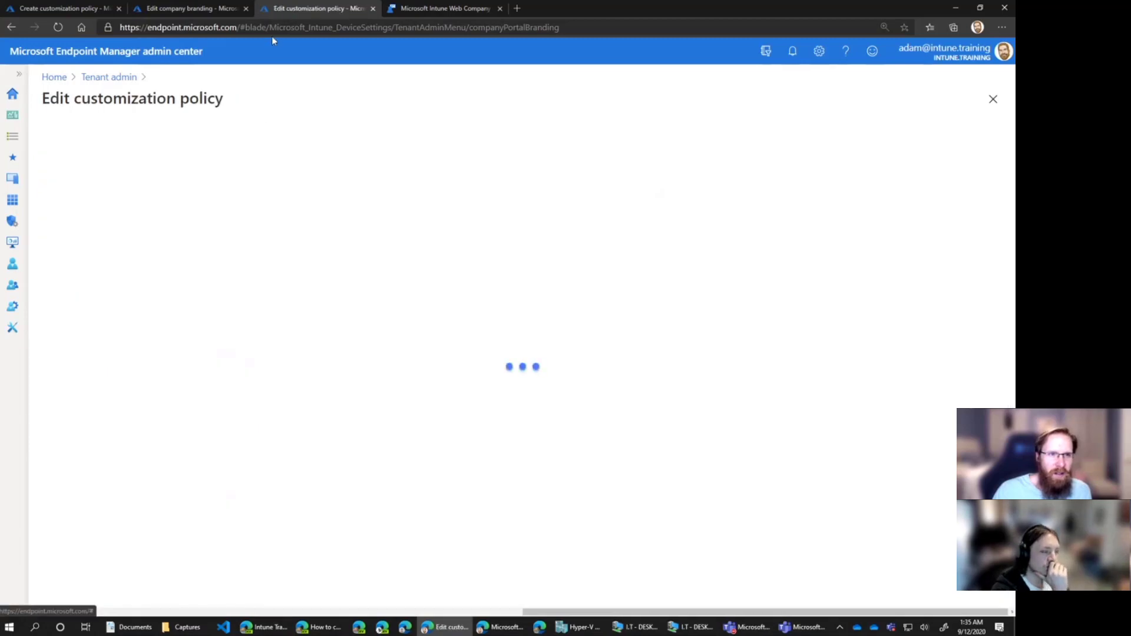
pyautogui.moveTo(293, 12); pyautogui.dragTo(697, 189)
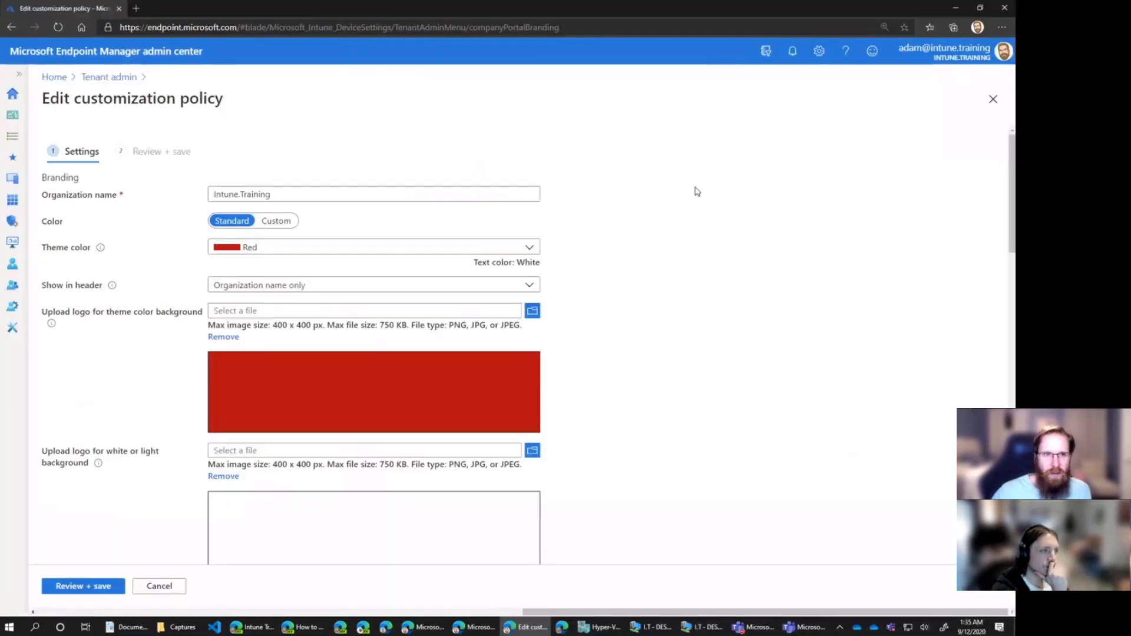
pyautogui.press('super+Right')
pyautogui.click(64, 9)
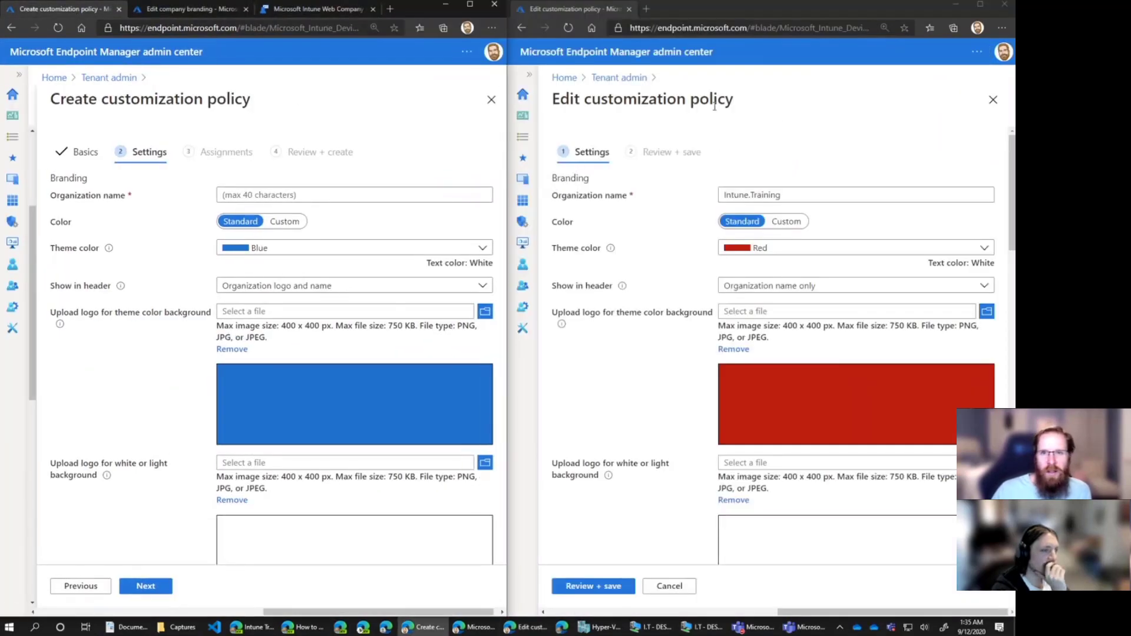
pyautogui.click(796, 124)
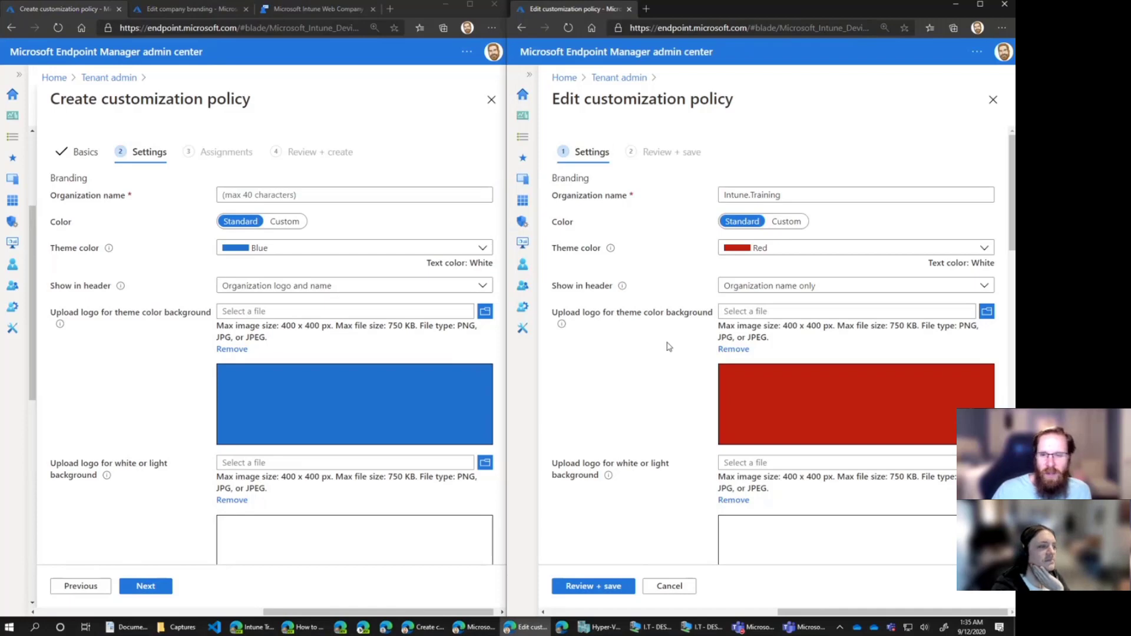
# - Under App Sources in the Default policy, set Azure AD Enterprise Applications to Show
pyautogui.scroll(-3, 669, 347)
pyautogui.scroll(3, 665, 400)
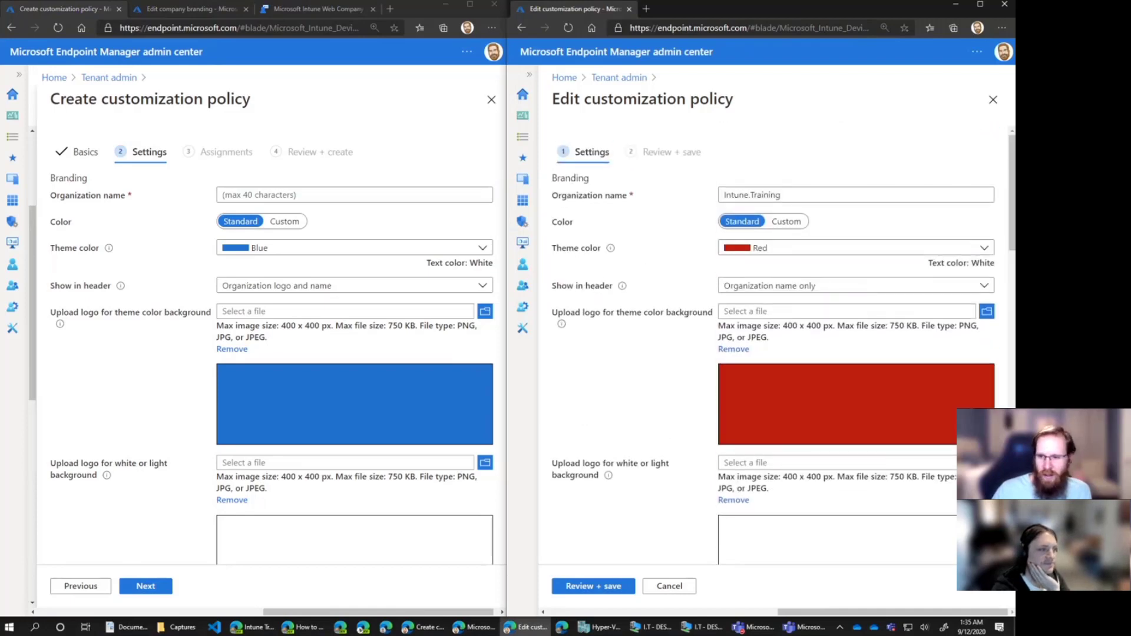
pyautogui.scroll(-15, 732, 469)
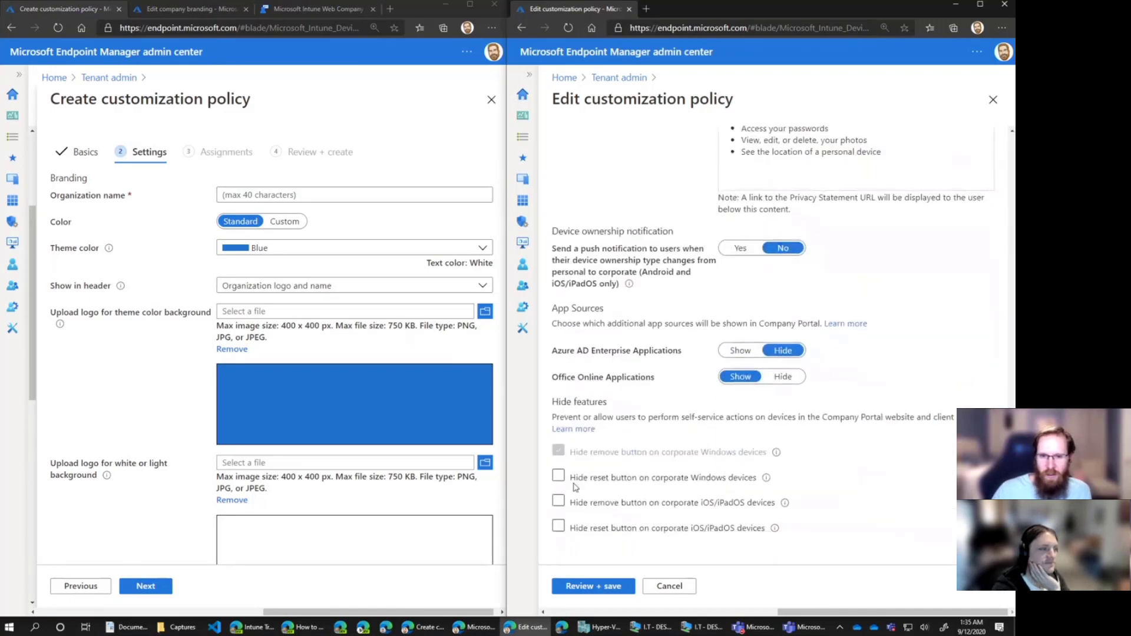
pyautogui.scroll(-15, 407, 456)
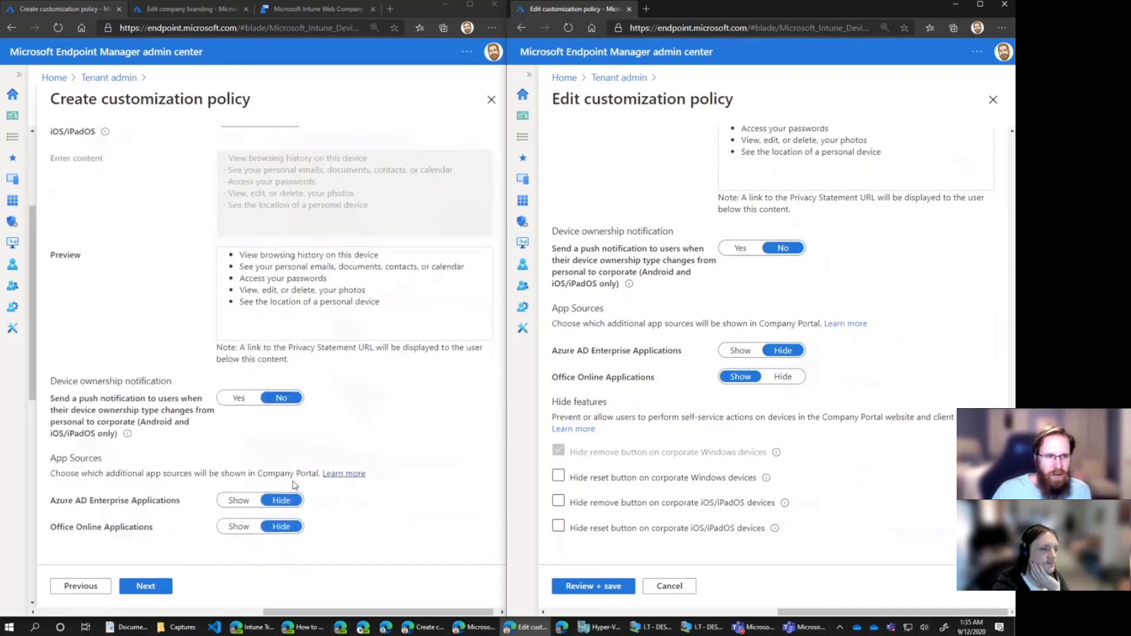
pyautogui.click(643, 518)
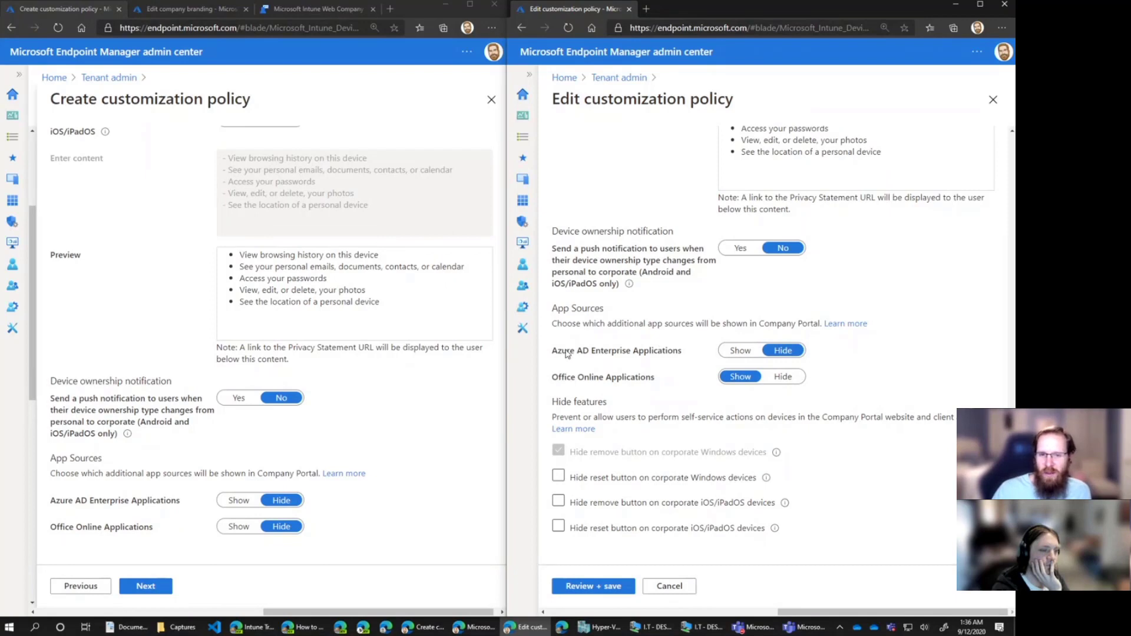
pyautogui.moveTo(566, 354); pyautogui.dragTo(661, 352)
pyautogui.click(741, 351)
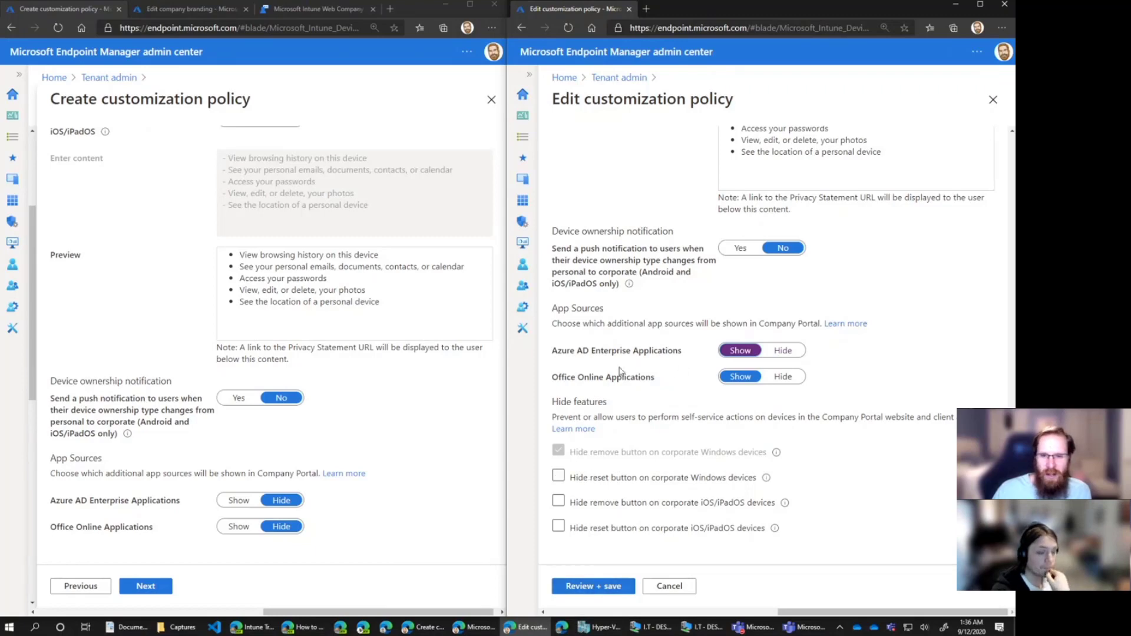
pyautogui.moveTo(561, 352); pyautogui.dragTo(682, 353)
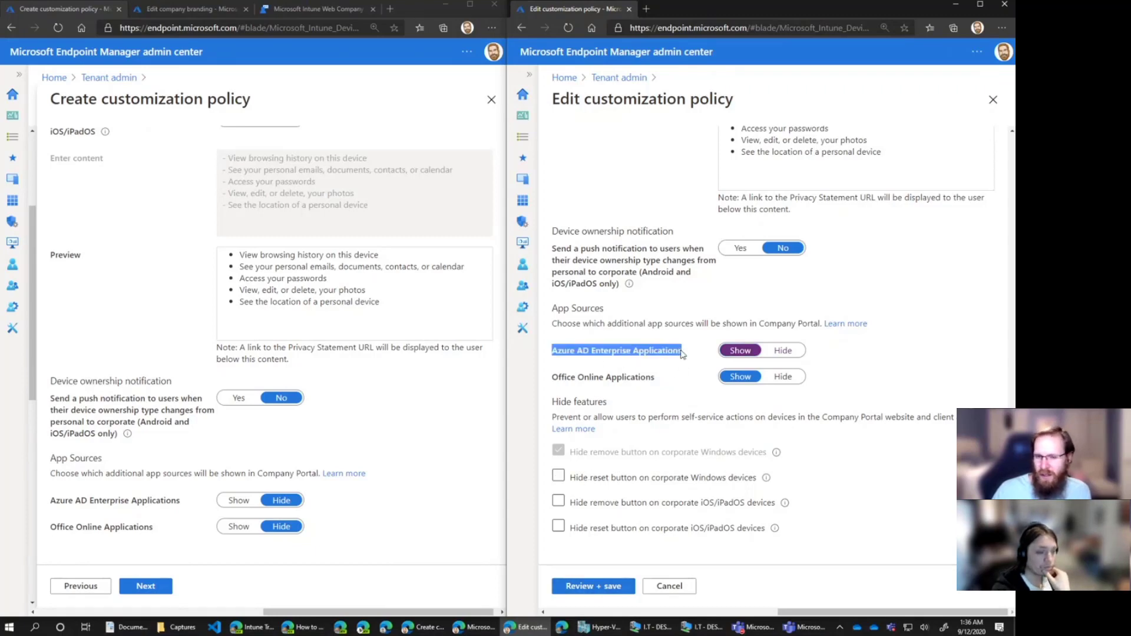
pyautogui.rightClick(598, 353)
pyautogui.click(900, 336)
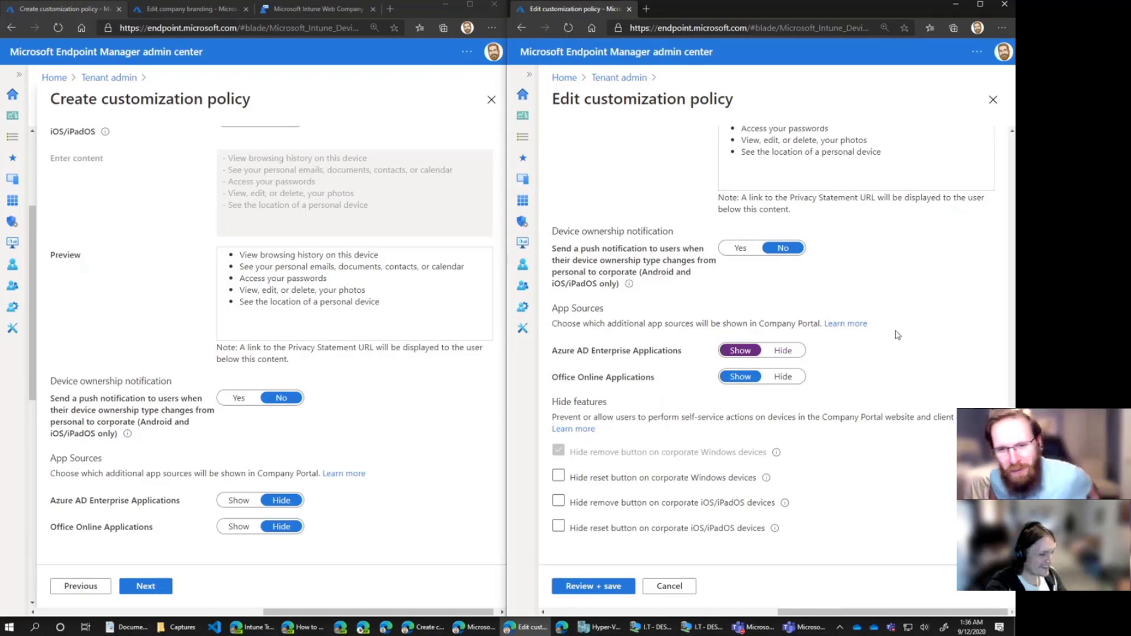
# - Maximise the Azure window and open the Intune.Training directory's Enterprise applications list
pyautogui.moveTo(766, 8); pyautogui.dragTo(785, 12)
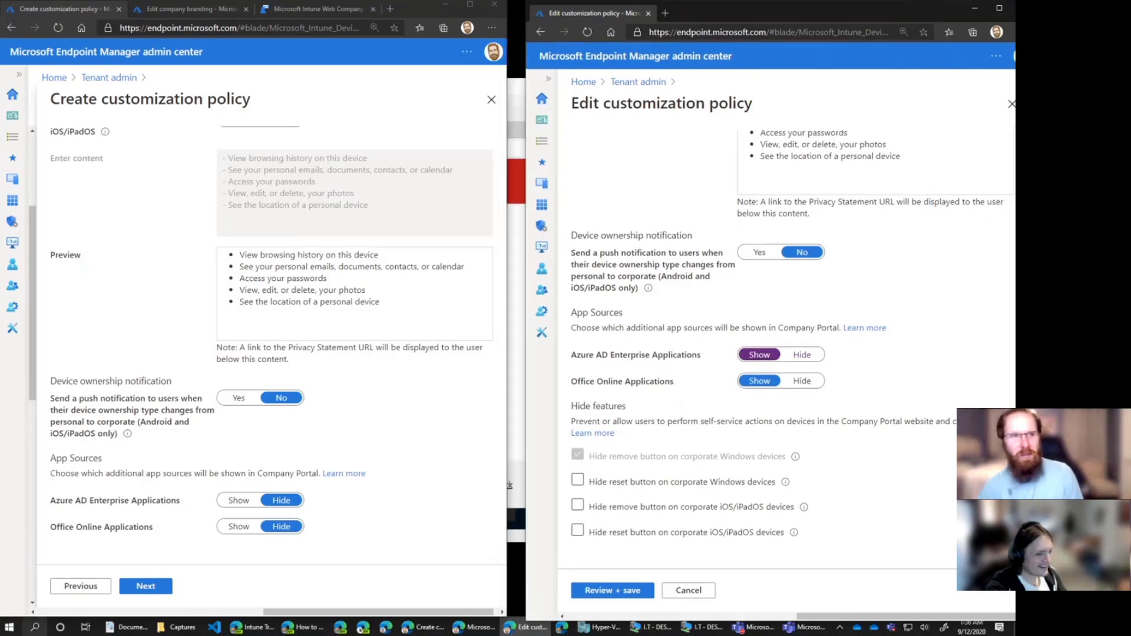
pyautogui.click(186, 10)
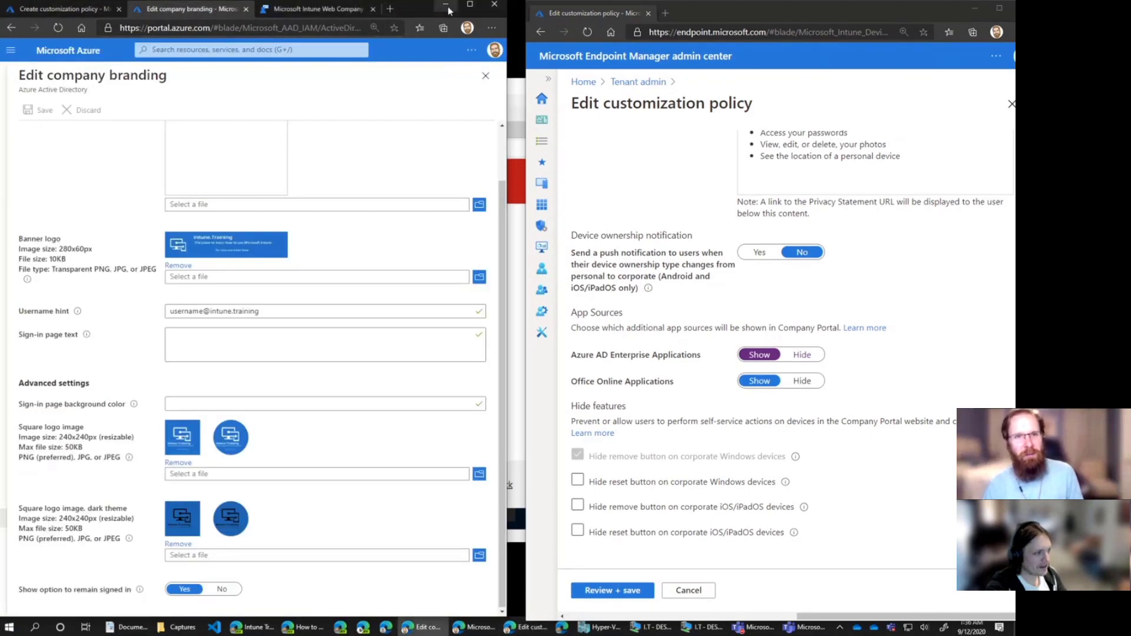
pyautogui.click(470, 4)
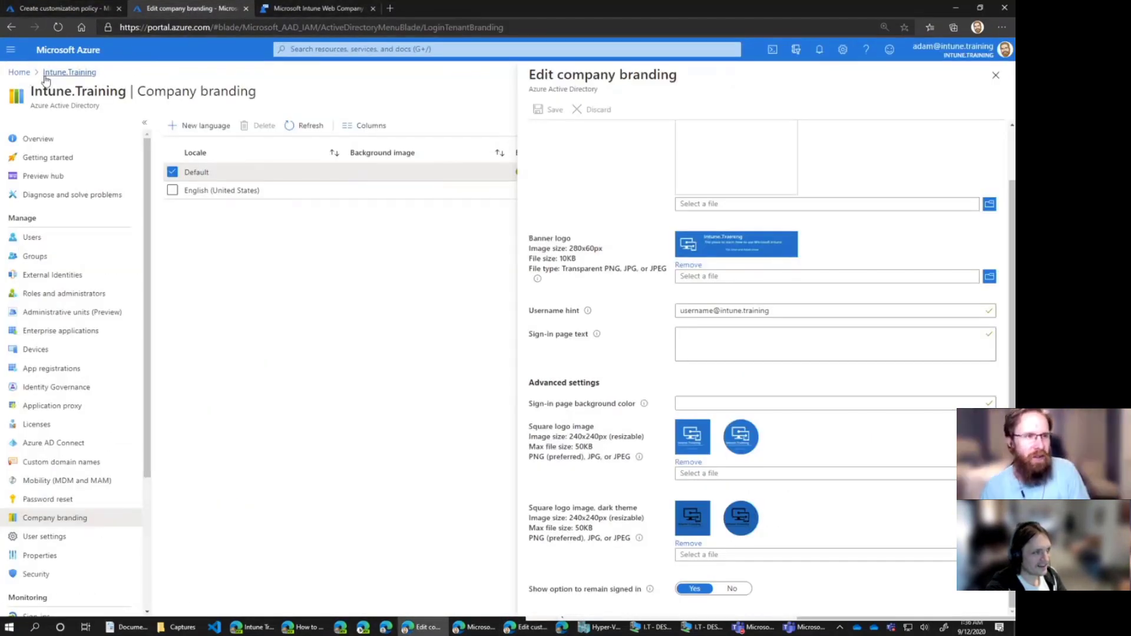
pyautogui.click(23, 73)
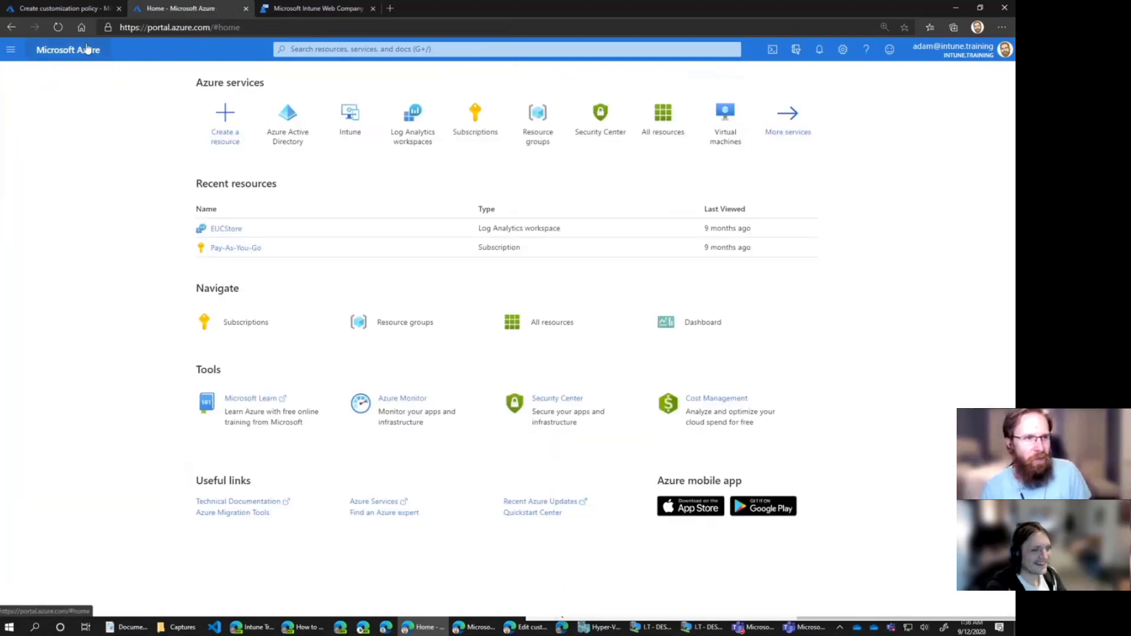
pyautogui.click(289, 118)
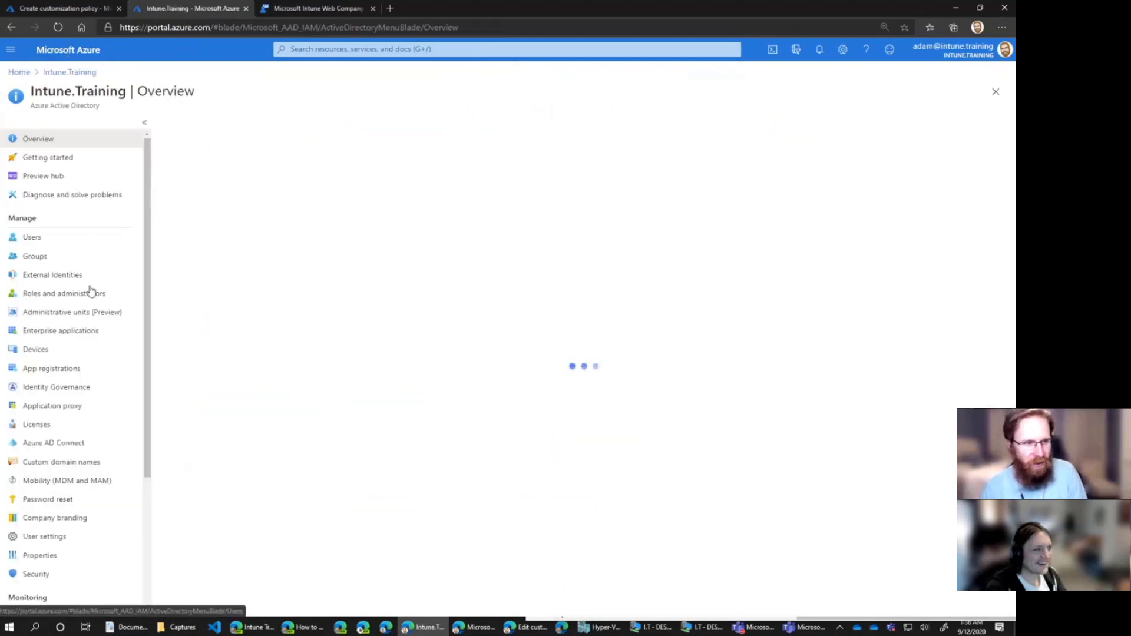
pyautogui.click(70, 330)
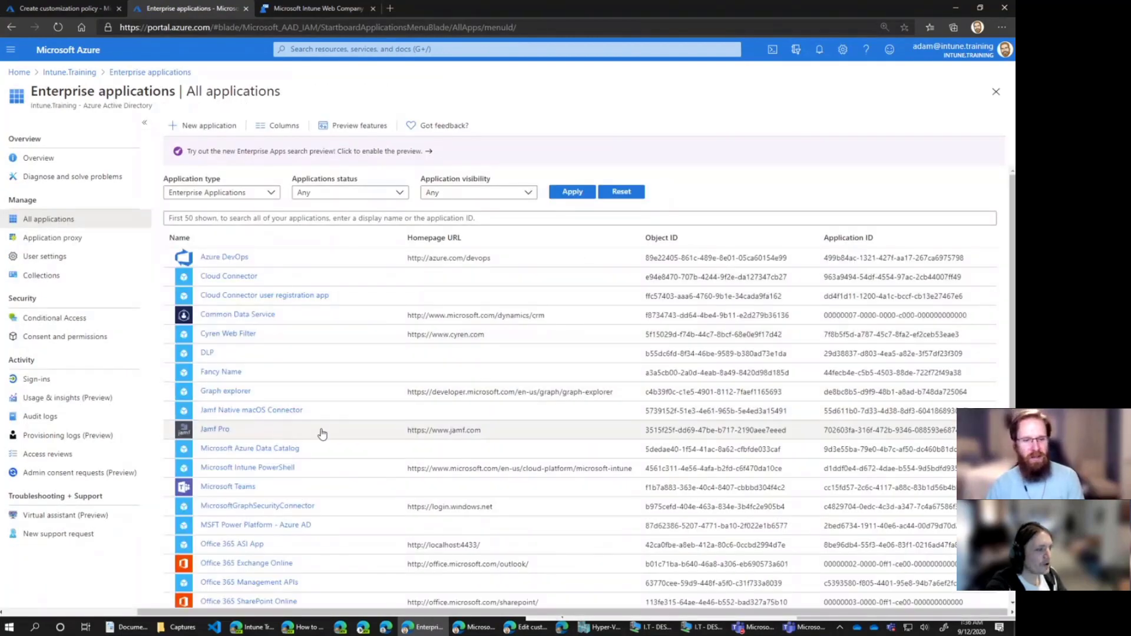
pyautogui.scroll(-2, 320, 436)
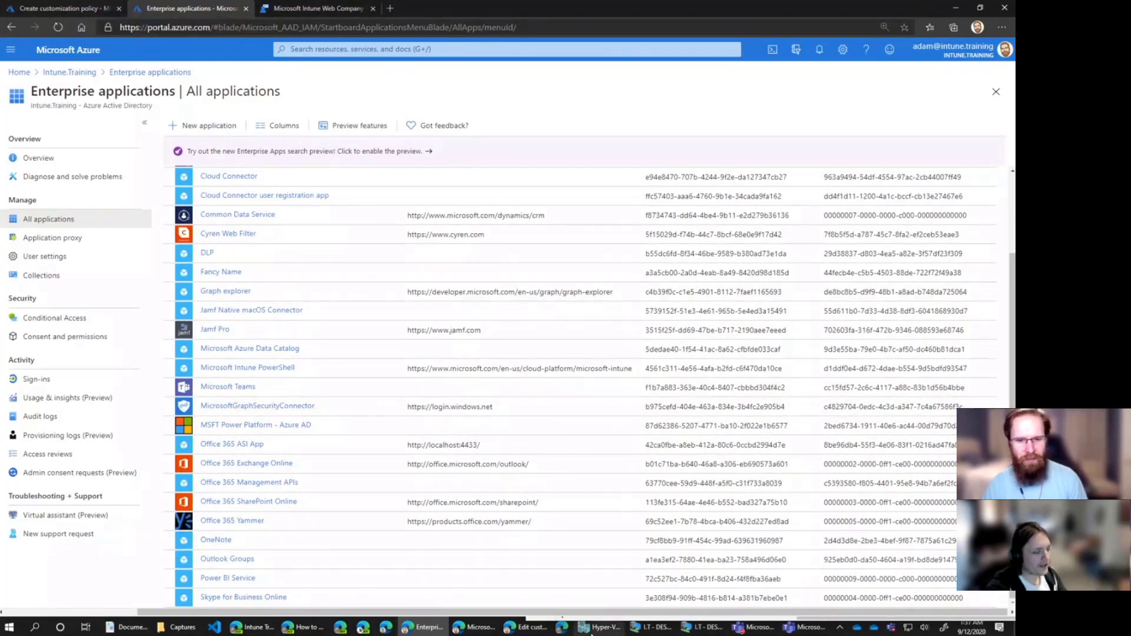
pyautogui.click(474, 627)
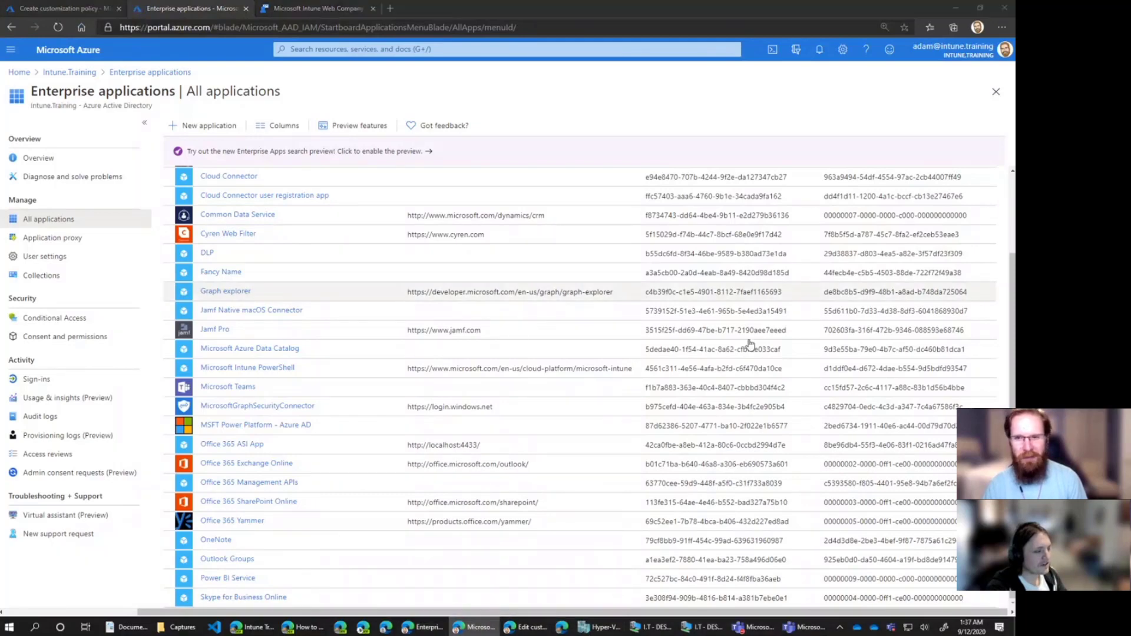
# - Review and save the default customization policy with Intune.Training branding and theme colour #ba141a, then check the saved settings
pyautogui.click(529, 628)
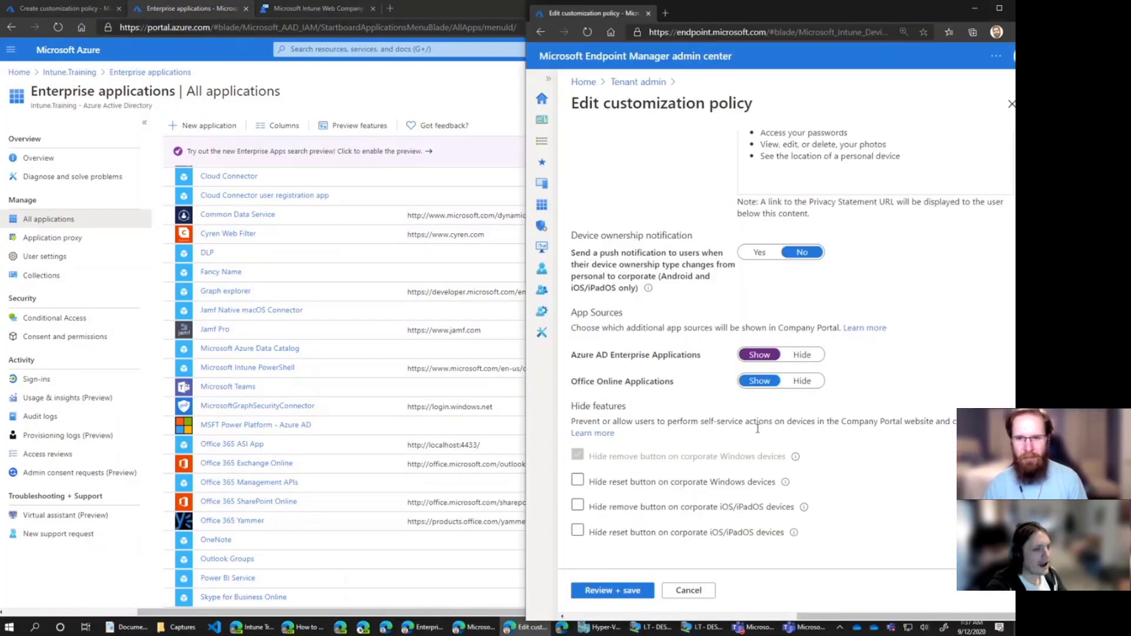
pyautogui.click(628, 595)
pyautogui.click(606, 595)
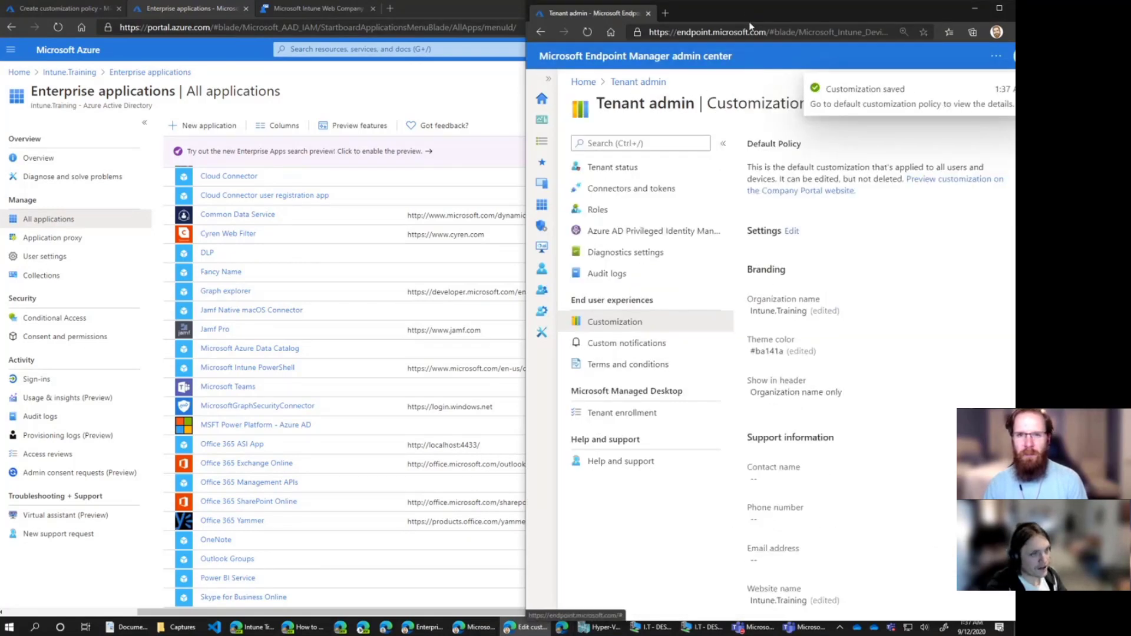
pyautogui.scroll(-10, 846, 333)
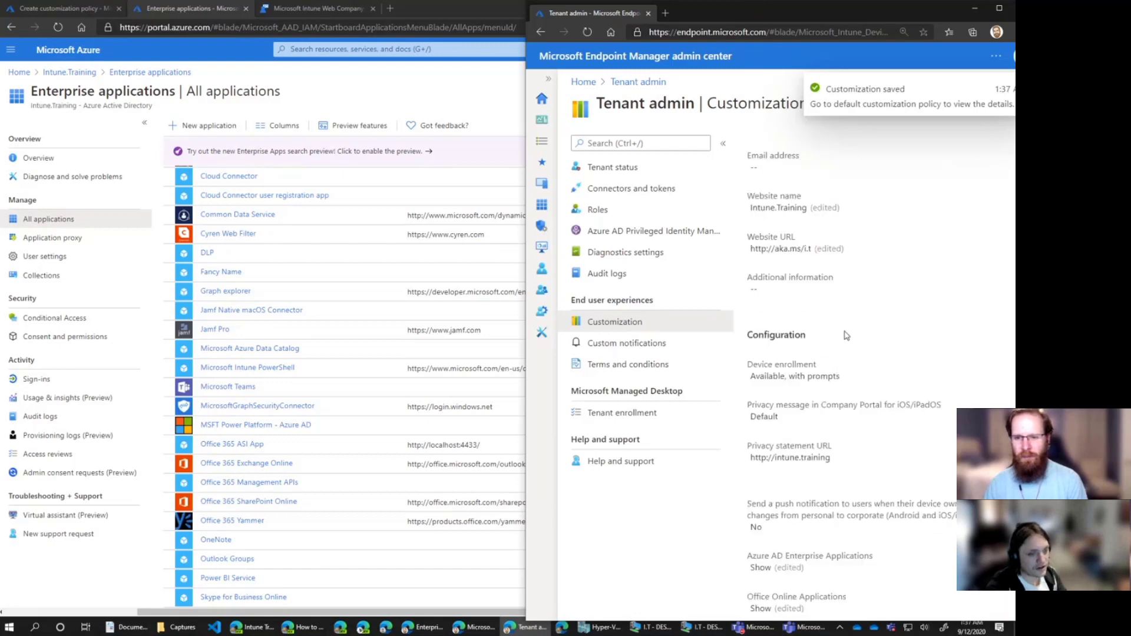
pyautogui.scroll(10, 845, 333)
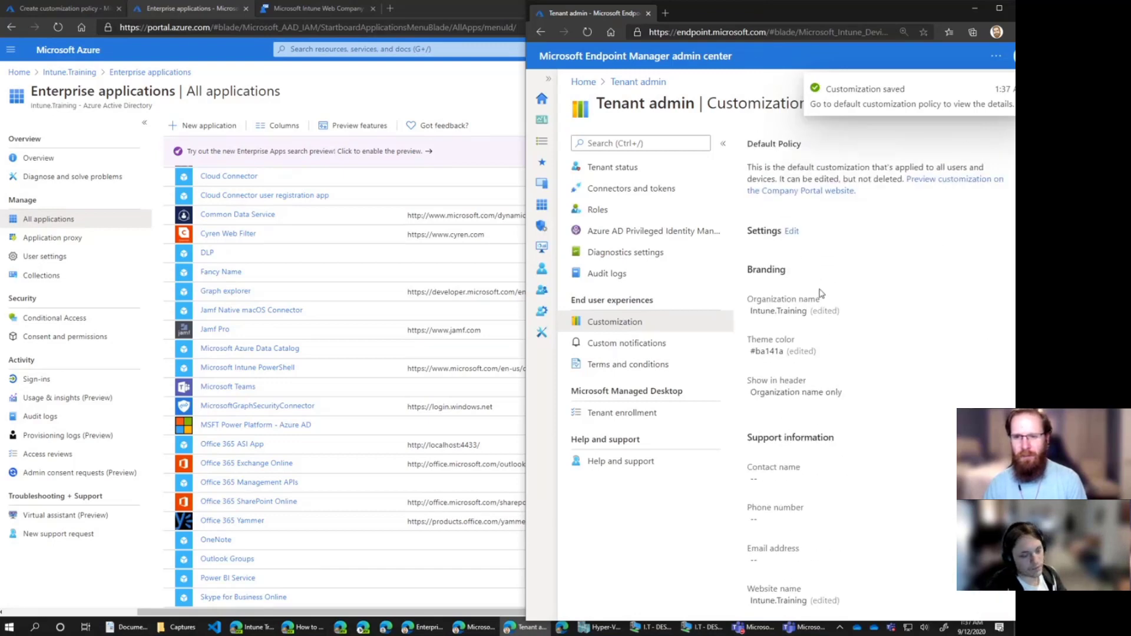
pyautogui.doubleClick(316, 16)
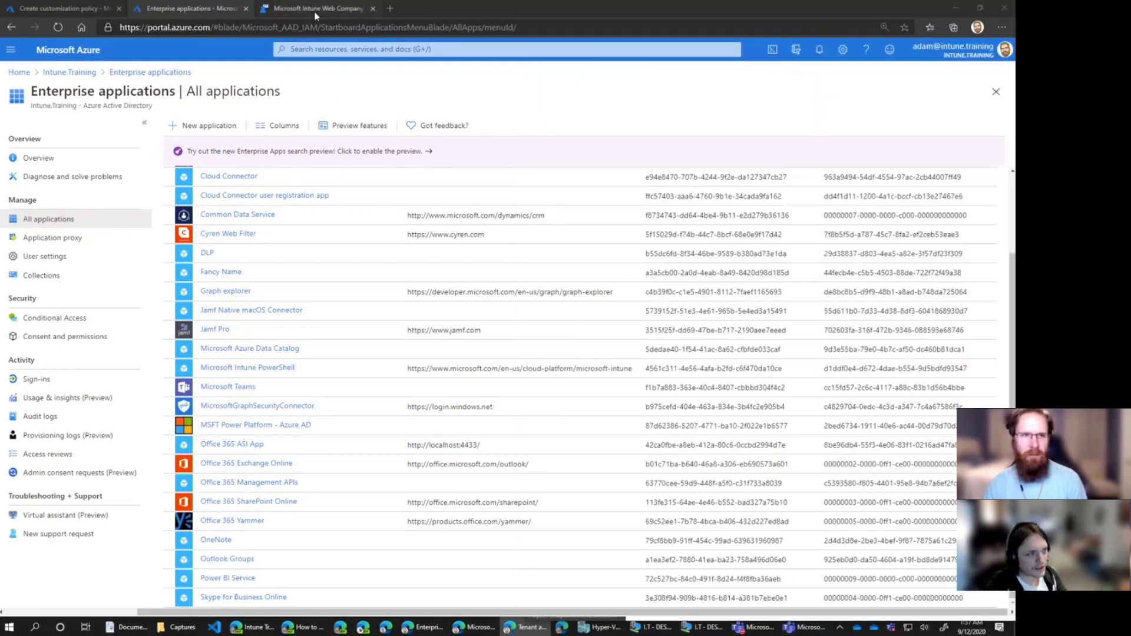
# - Reload the Company Portal website and browse its Apps and Home pages, showing all available apps
pyautogui.click(316, 14)
pyautogui.click(58, 27)
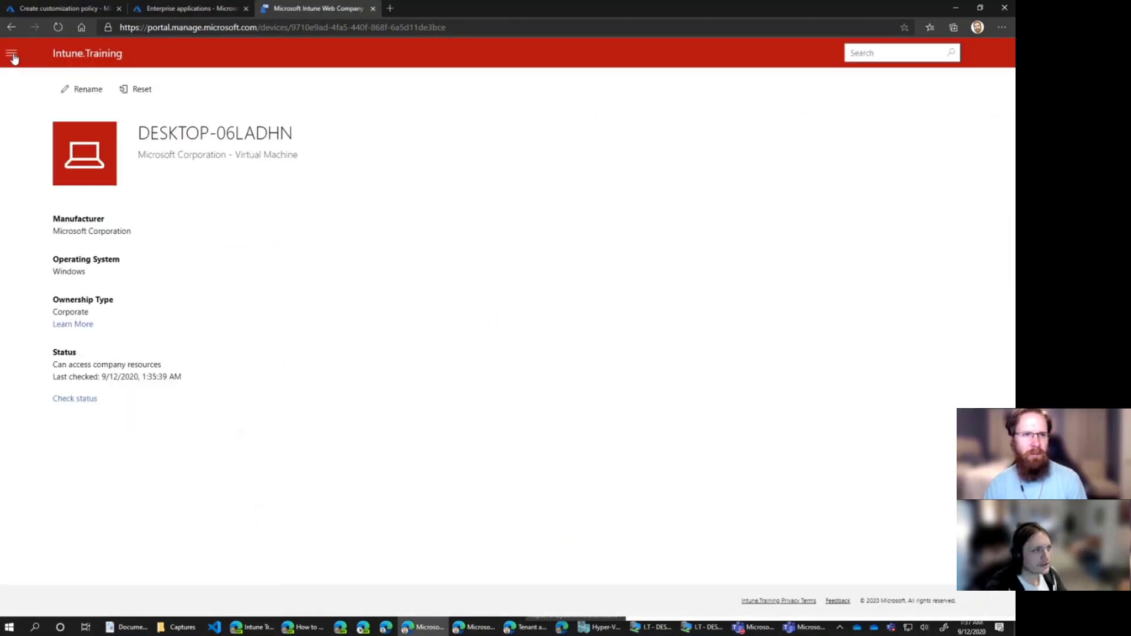
pyautogui.click(12, 54)
pyautogui.click(31, 118)
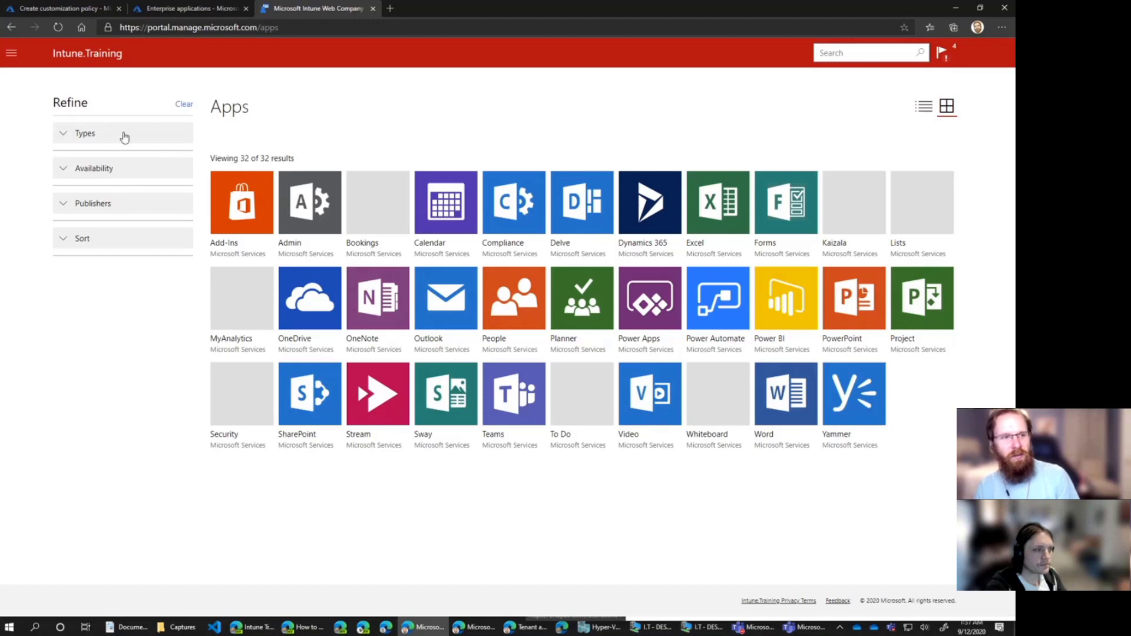
pyautogui.click(13, 56)
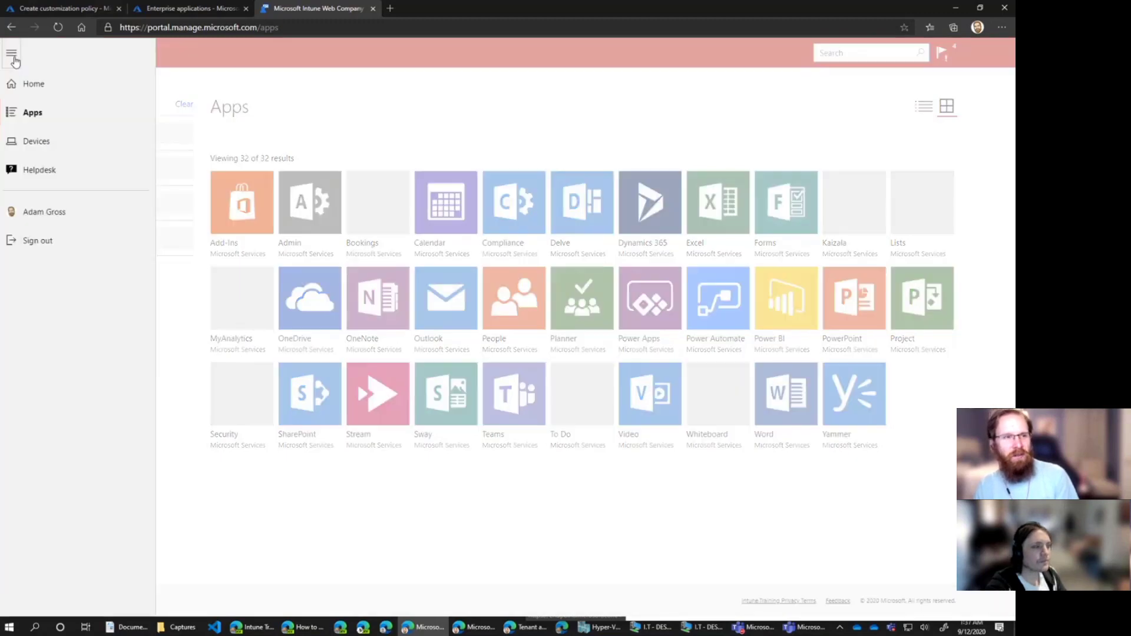
pyautogui.click(33, 86)
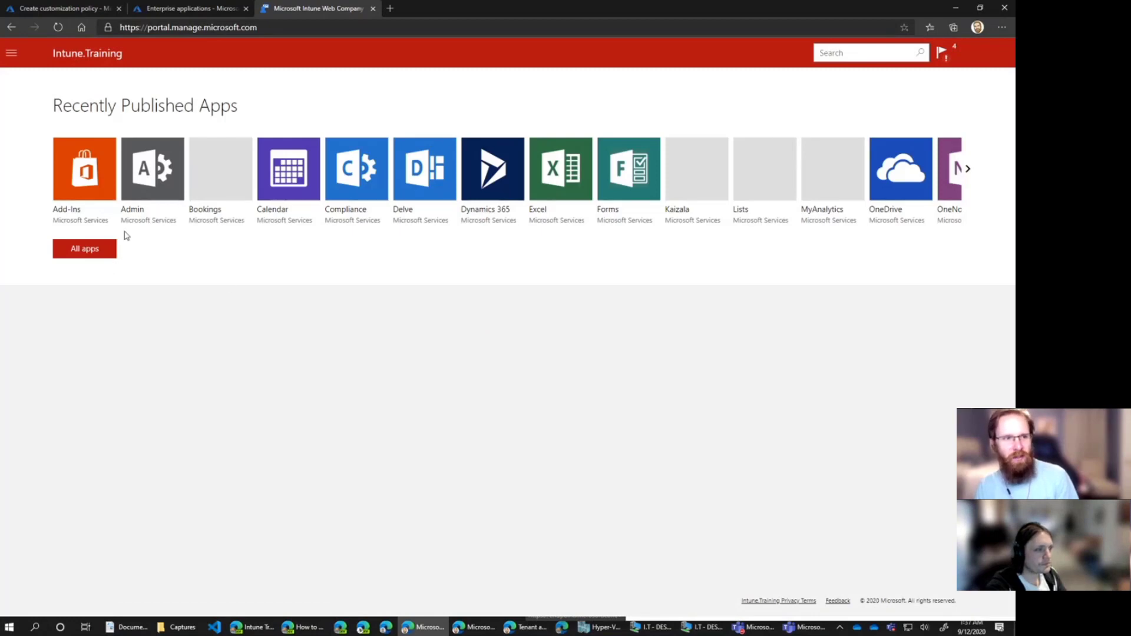
pyautogui.click(98, 254)
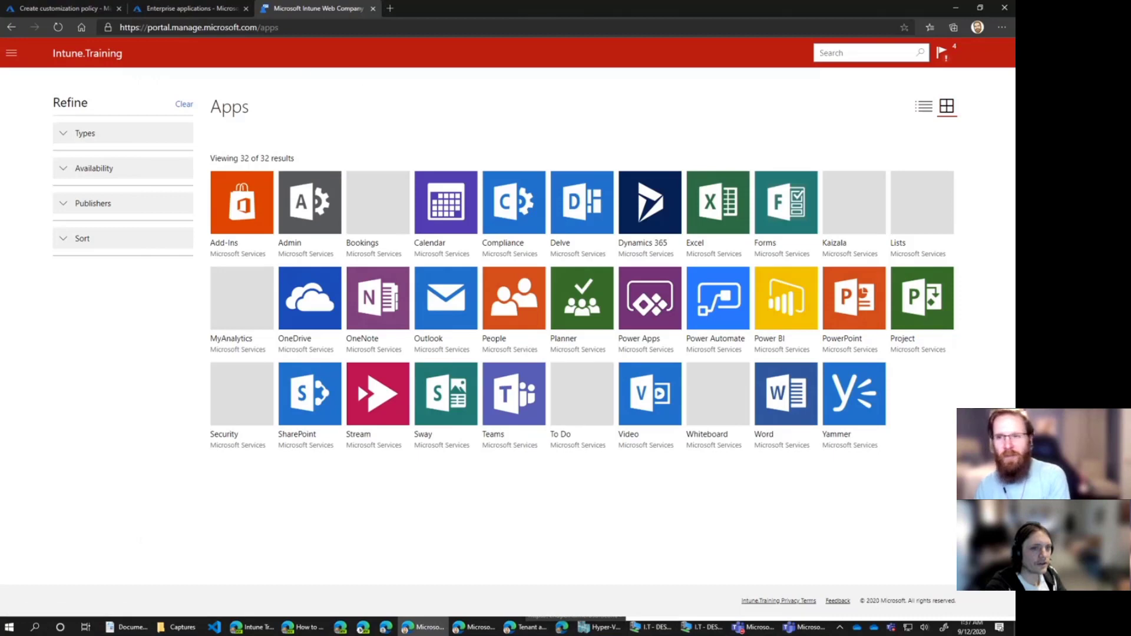
# - From the notification, open non-compliant DESKTOP-18NTF35 and expand its steps to regain resource access
pyautogui.click(943, 54)
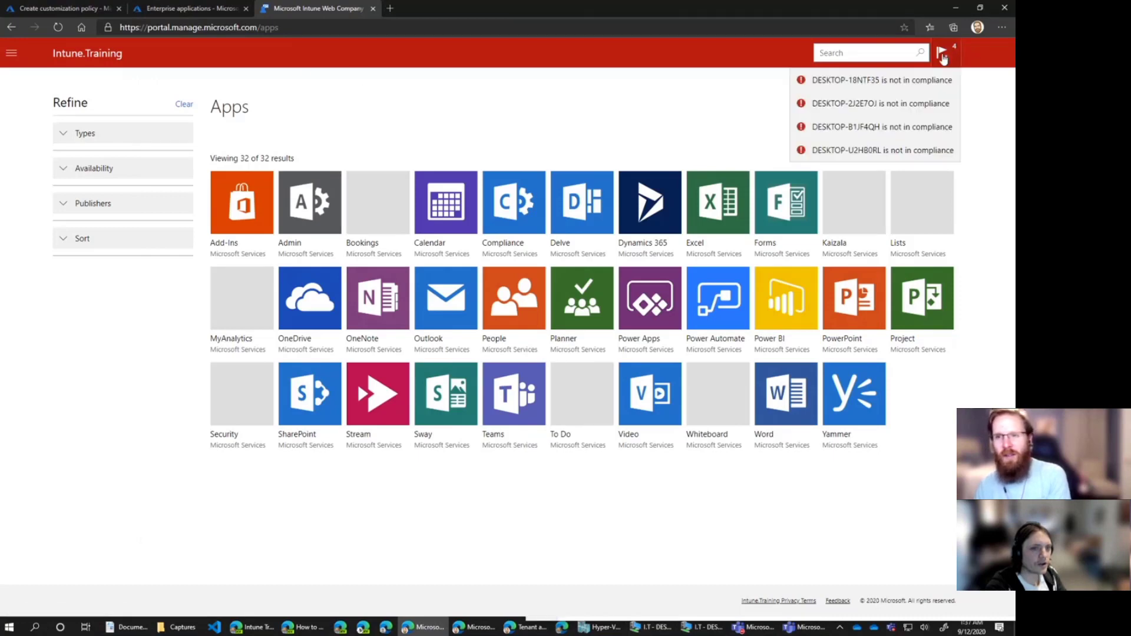
pyautogui.click(908, 84)
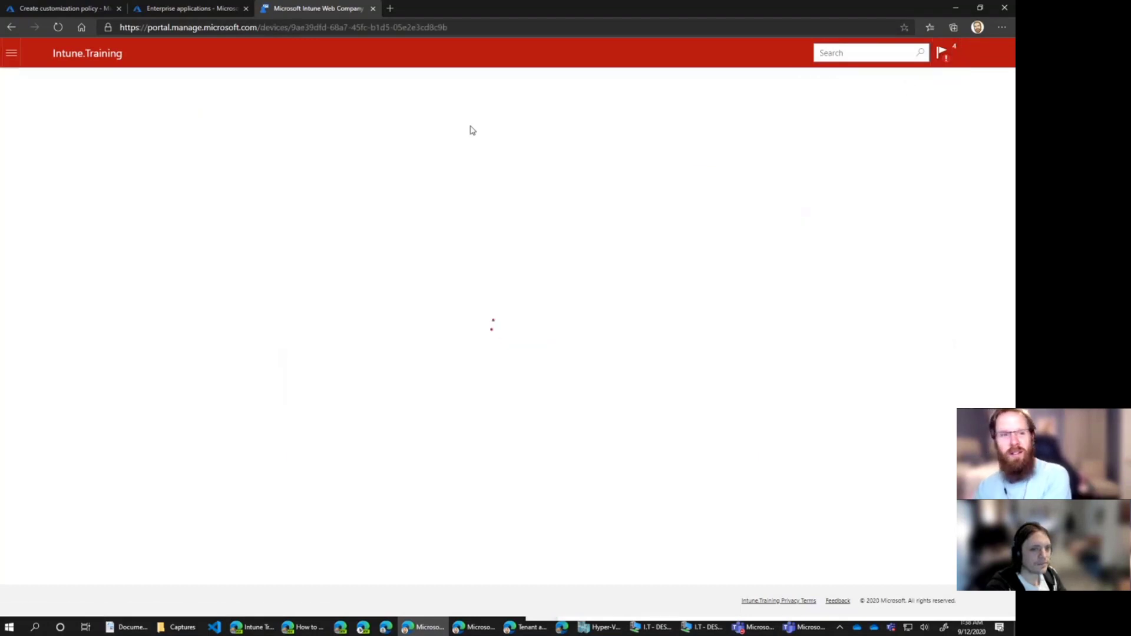
pyautogui.click(168, 224)
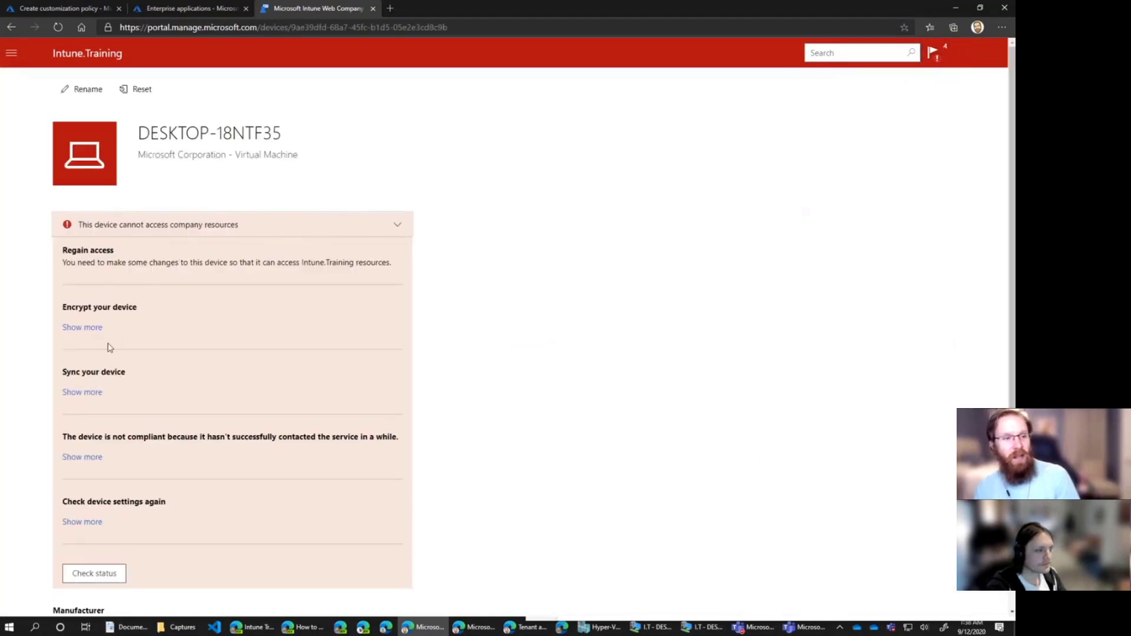
pyautogui.scroll(-2, 113, 413)
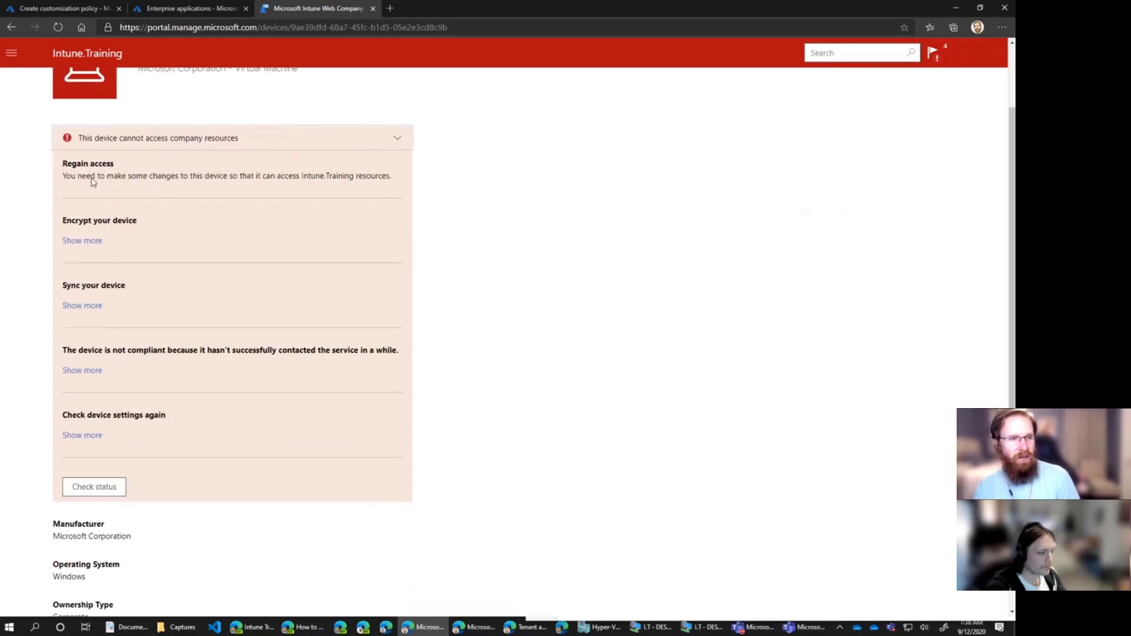
pyautogui.scroll(-2, 144, 446)
pyautogui.scroll(4, 157, 299)
pyautogui.click(13, 56)
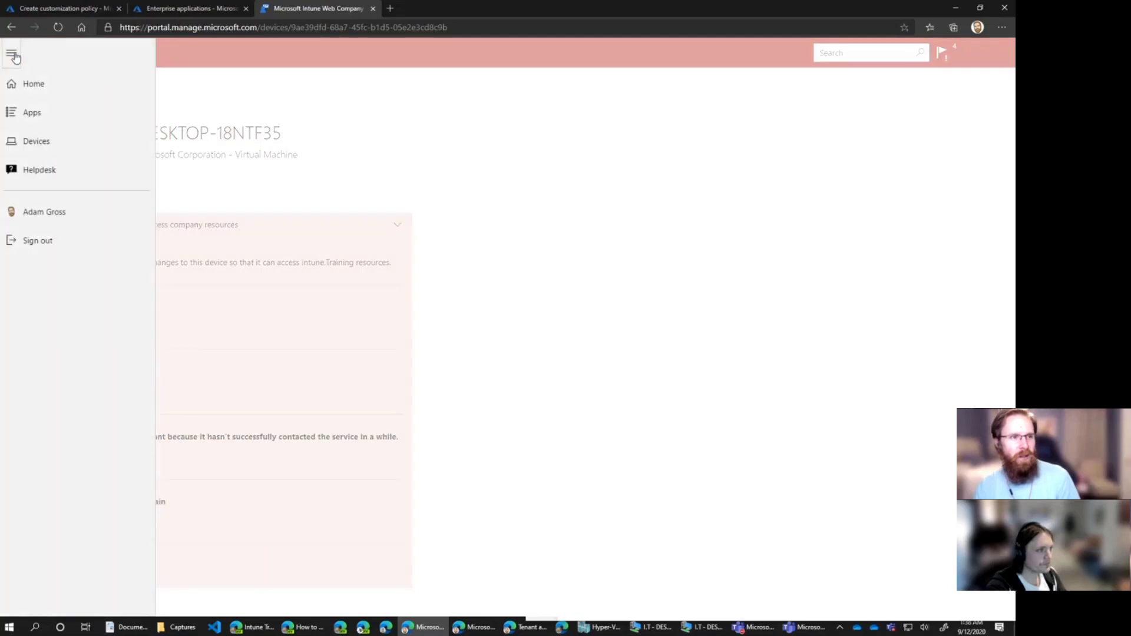
# - Restore the Company Portal app window in the virtual machine and expand its navigation pane
pyautogui.click(211, 8)
pyautogui.click(648, 627)
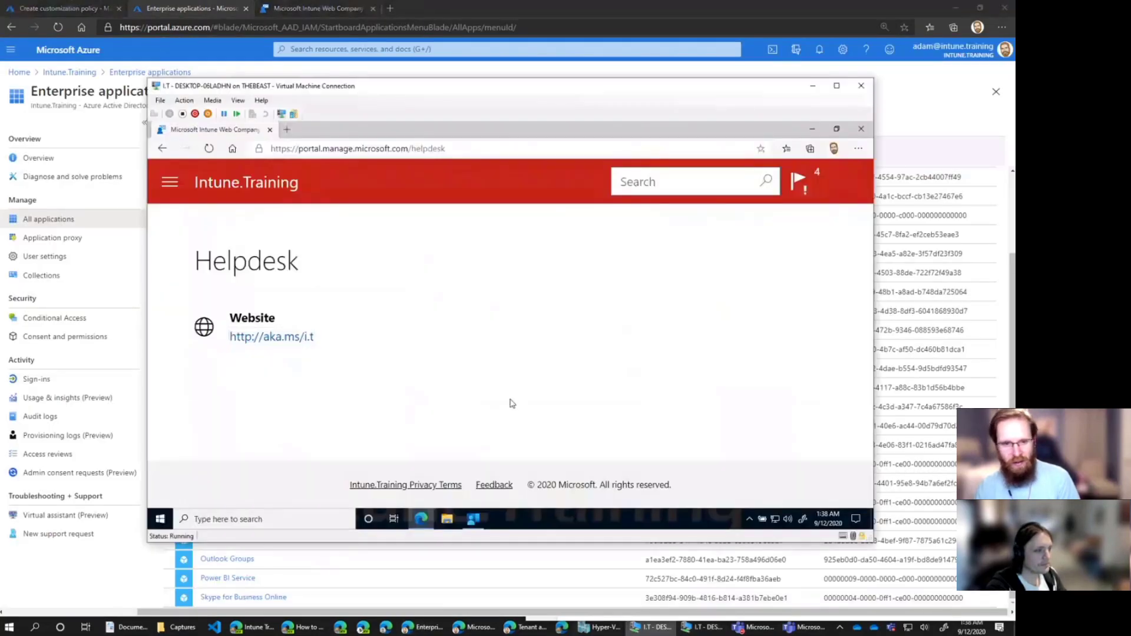
pyautogui.click(473, 518)
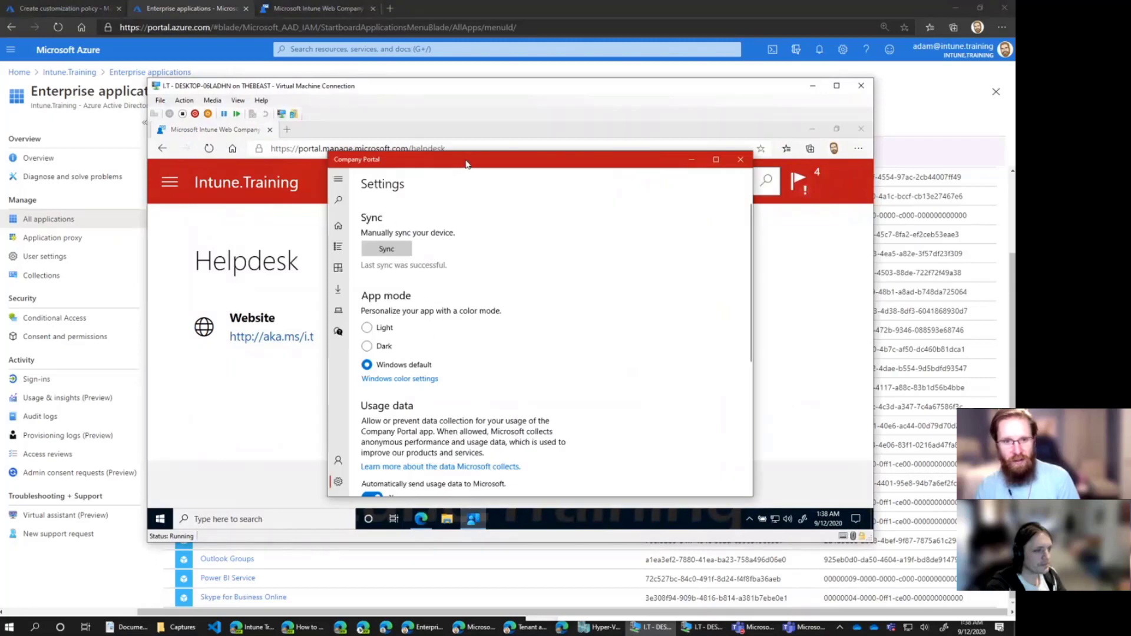
pyautogui.moveTo(466, 164); pyautogui.dragTo(431, 160)
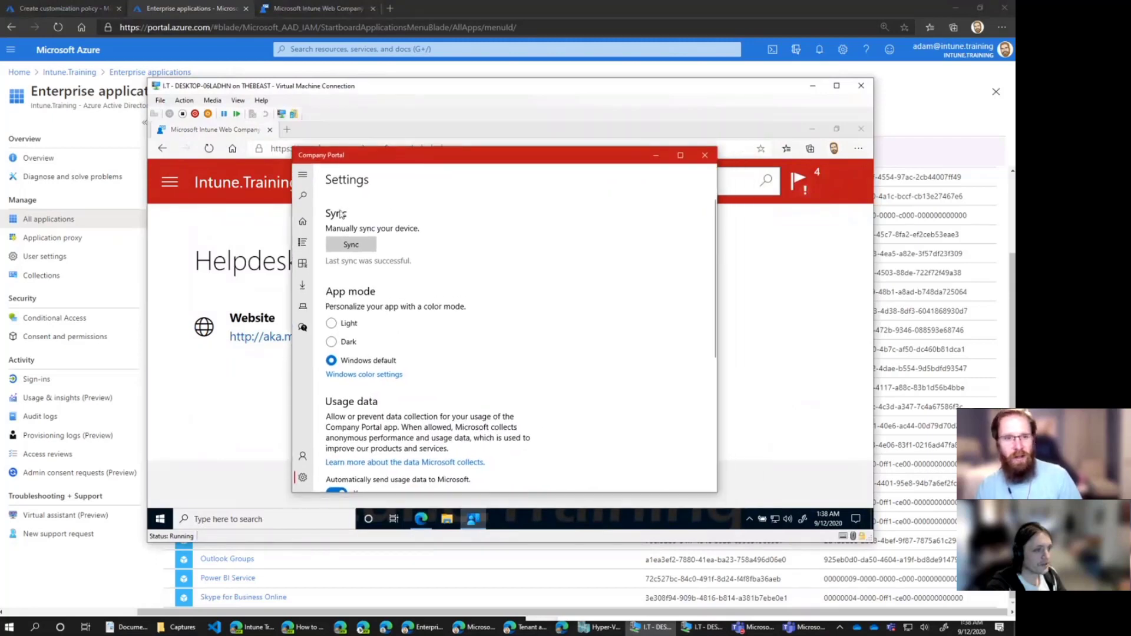
pyautogui.click(303, 175)
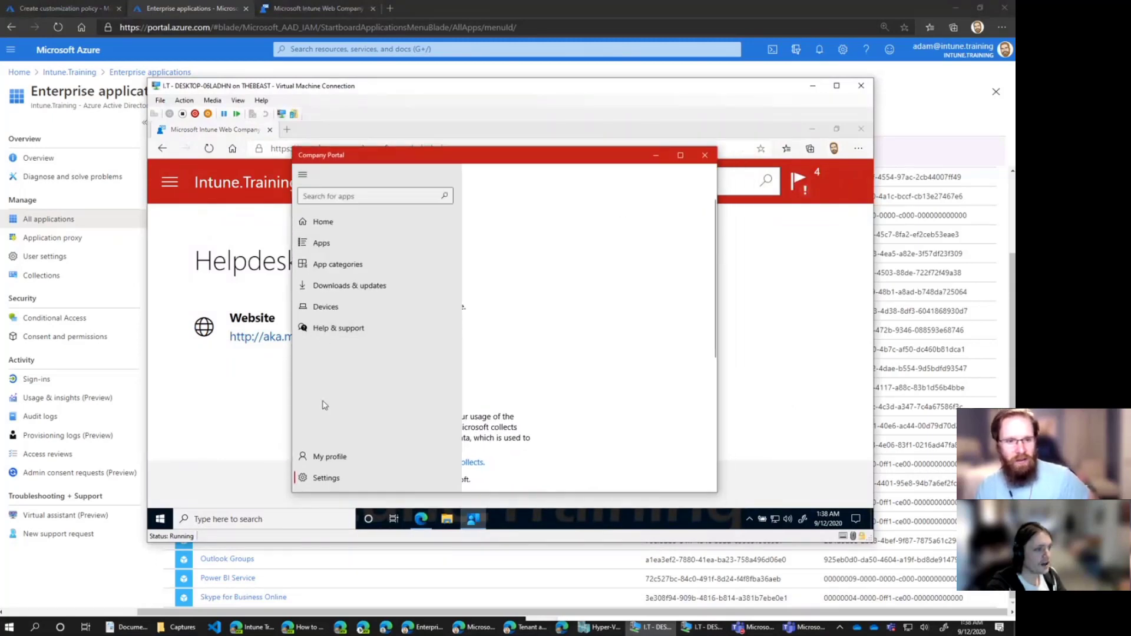
# - Browse the app's Downloads, Home and Apps pages, show apps as a list, open Settings, then close it
pyautogui.click(336, 286)
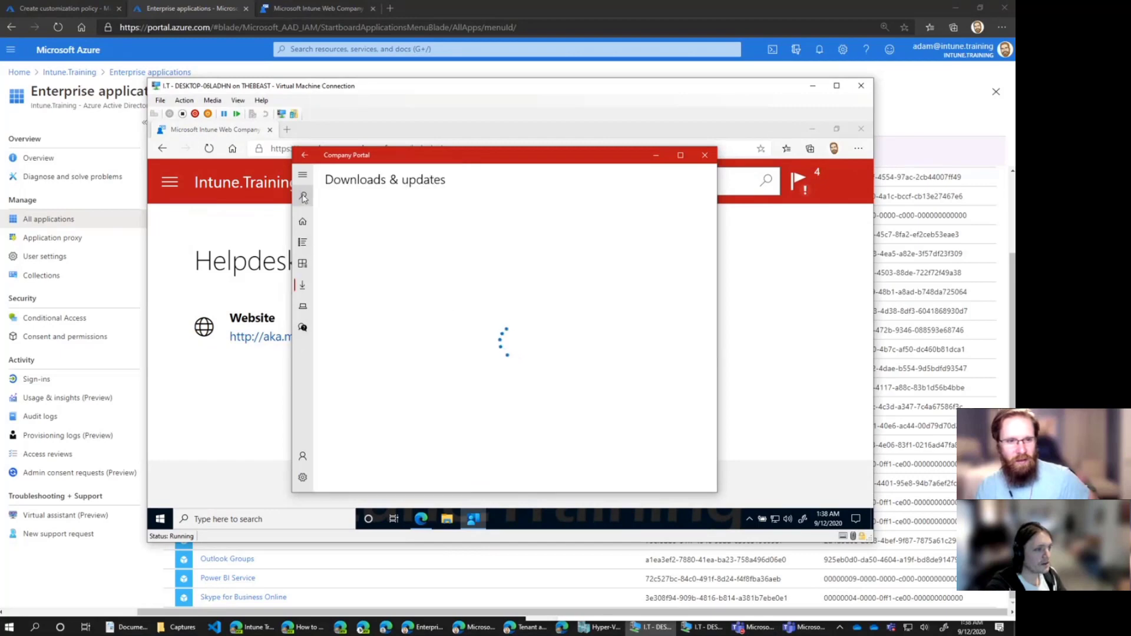
pyautogui.click(303, 222)
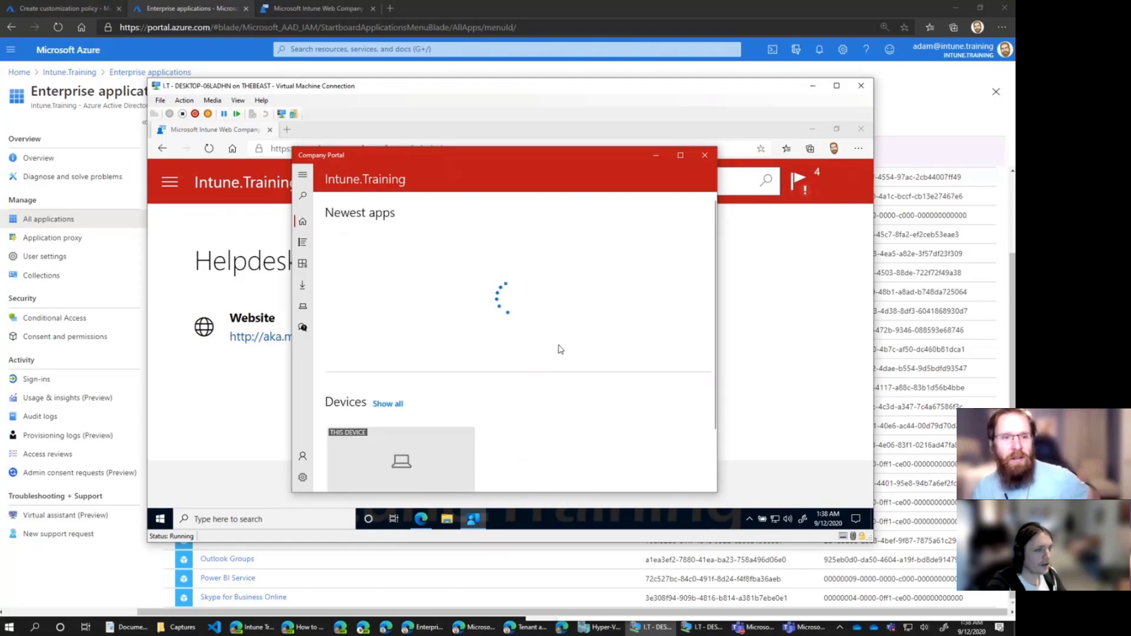
pyautogui.scroll(-2, 636, 350)
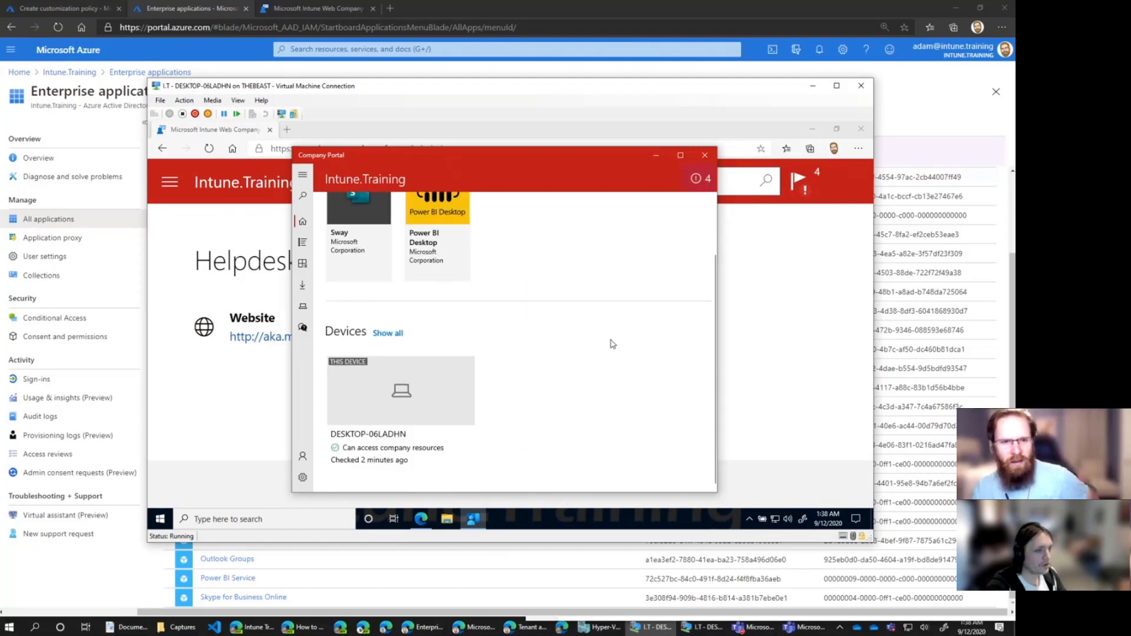
pyautogui.scroll(2, 432, 217)
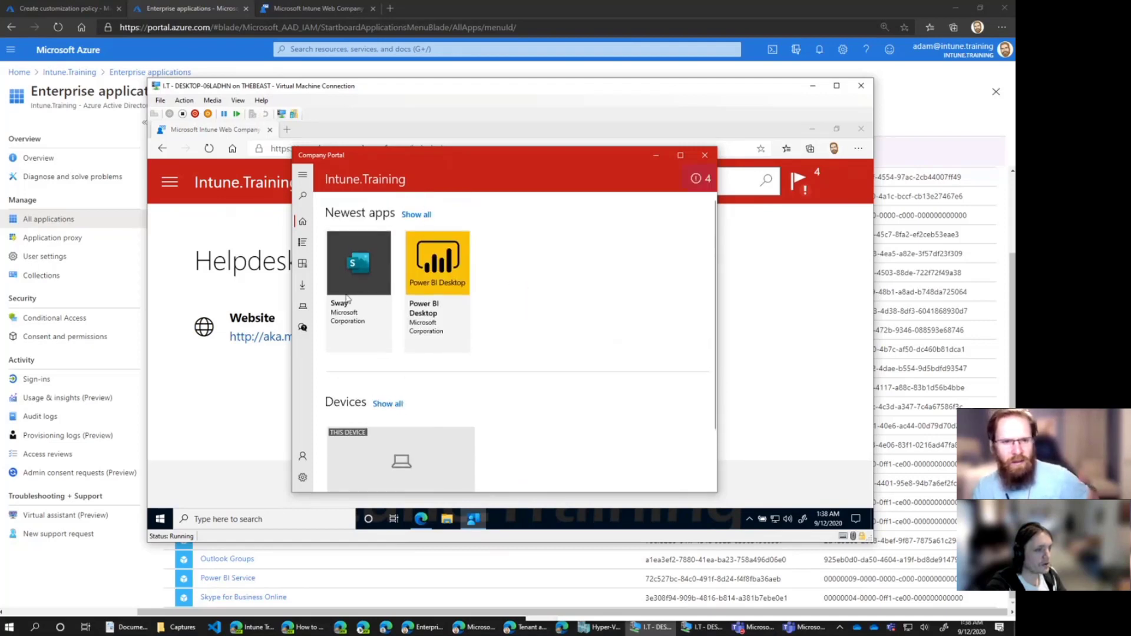
pyautogui.click(302, 242)
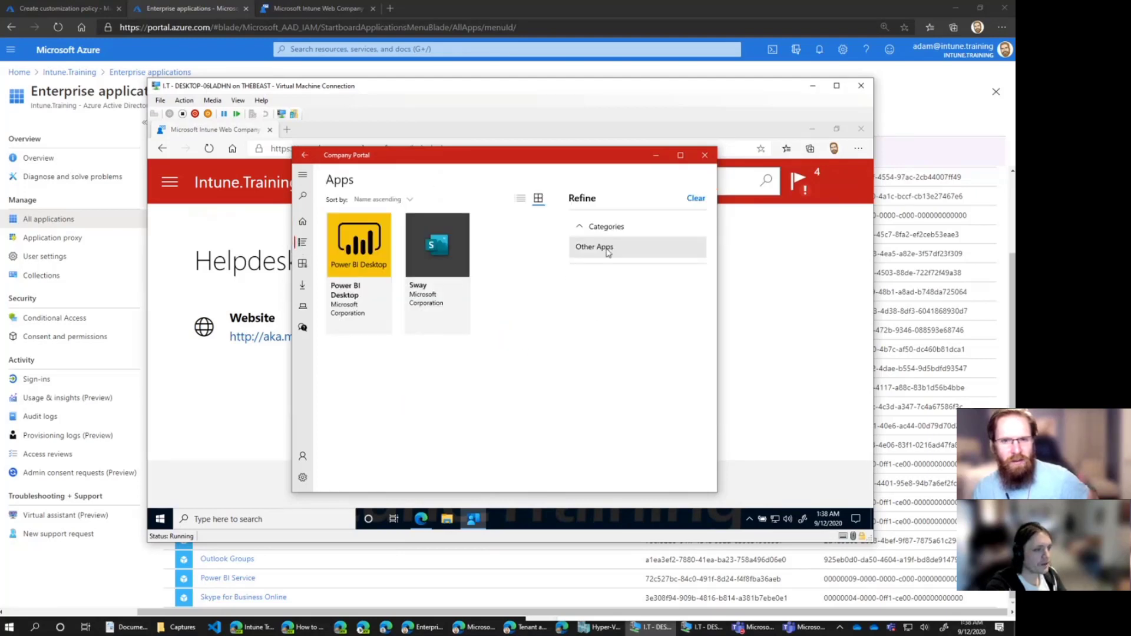
pyautogui.click(521, 200)
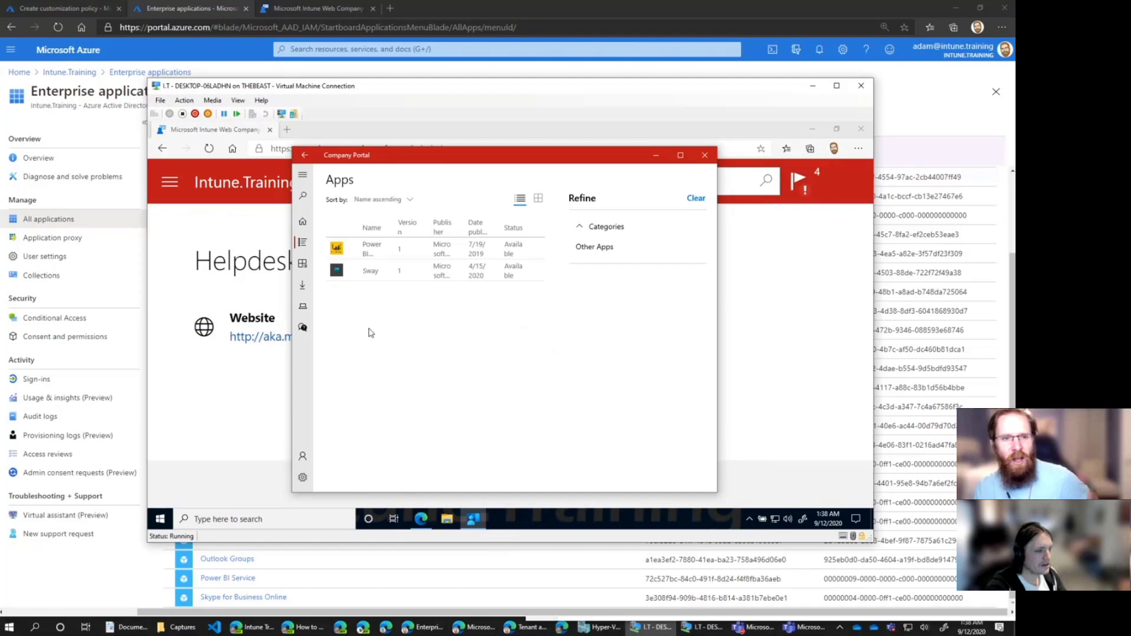
pyautogui.click(302, 478)
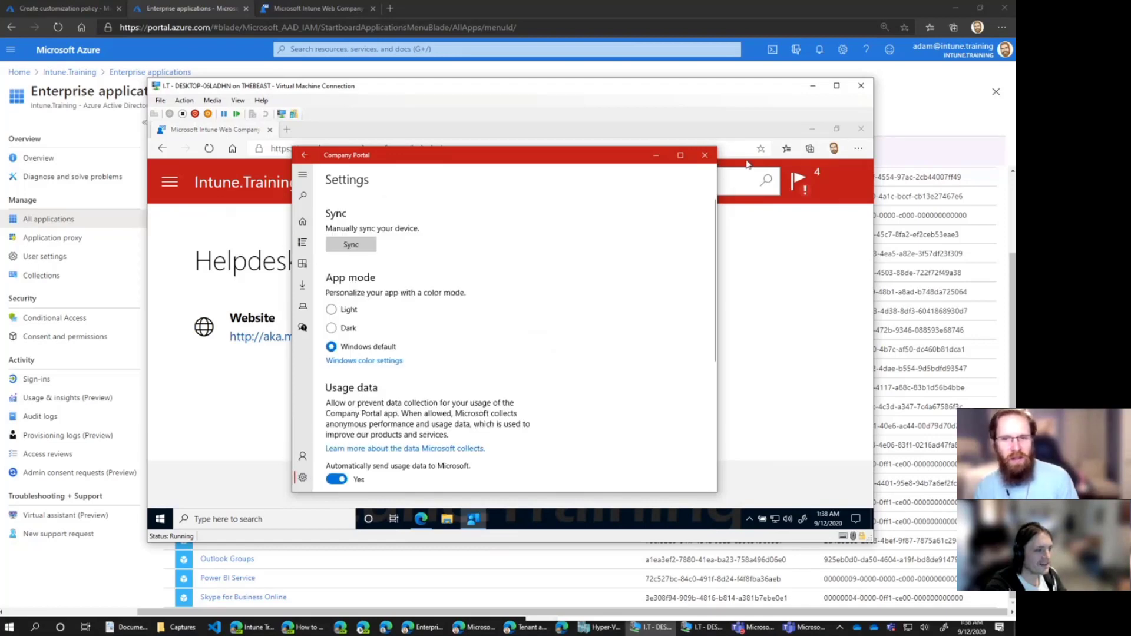
pyautogui.click(704, 155)
# - Launch Company Portal from the VM's Start menu and show all available apps
pyautogui.click(160, 519)
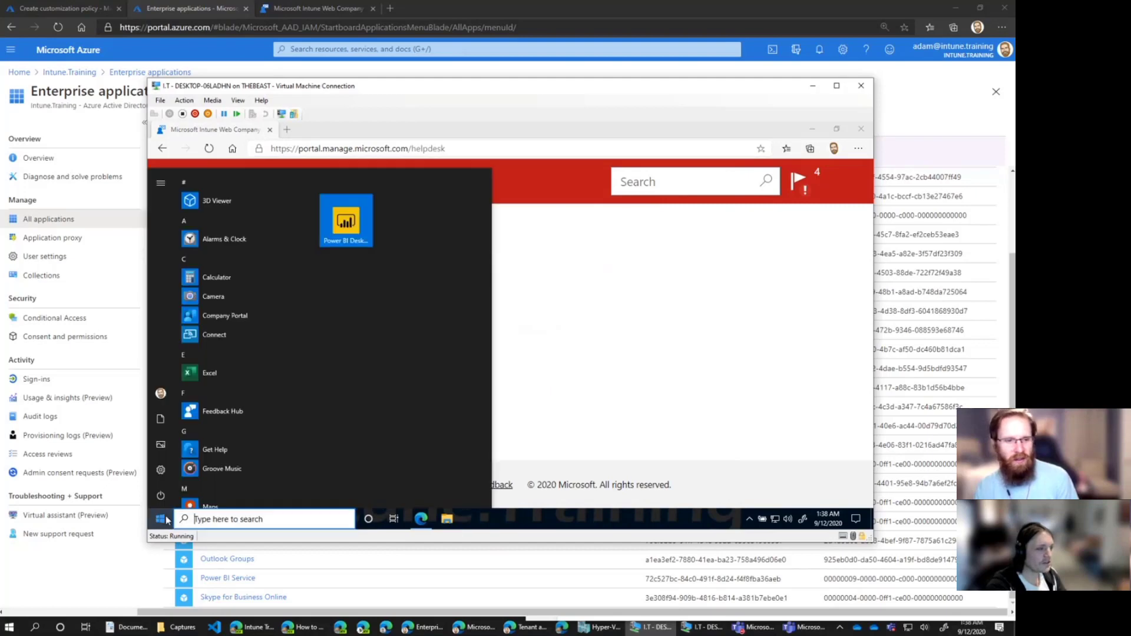
pyautogui.click(224, 316)
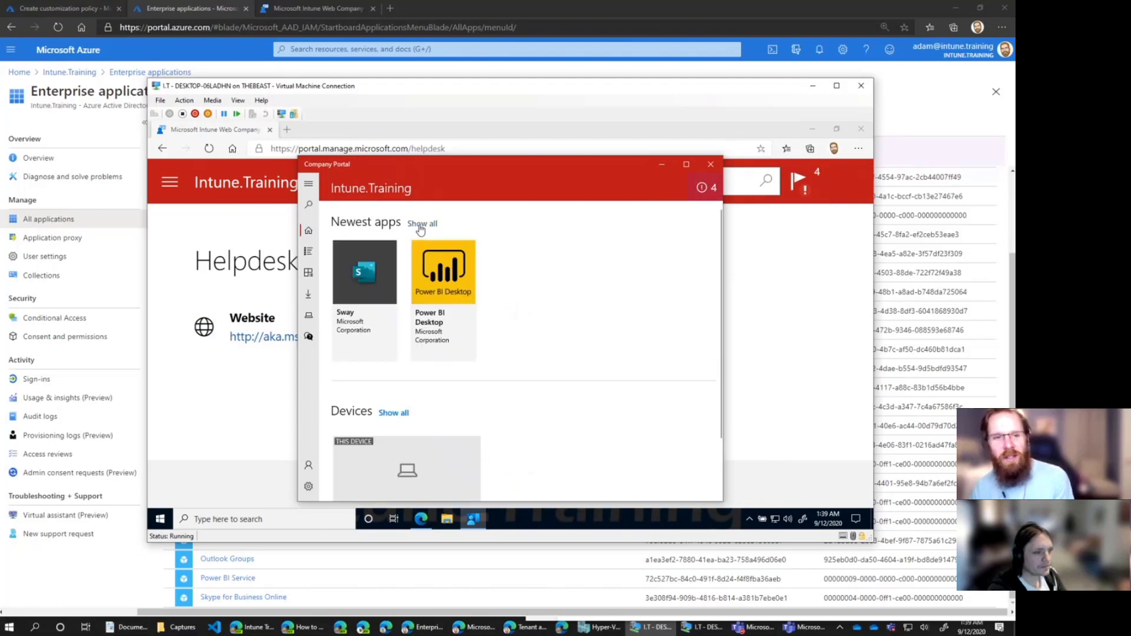
pyautogui.click(427, 226)
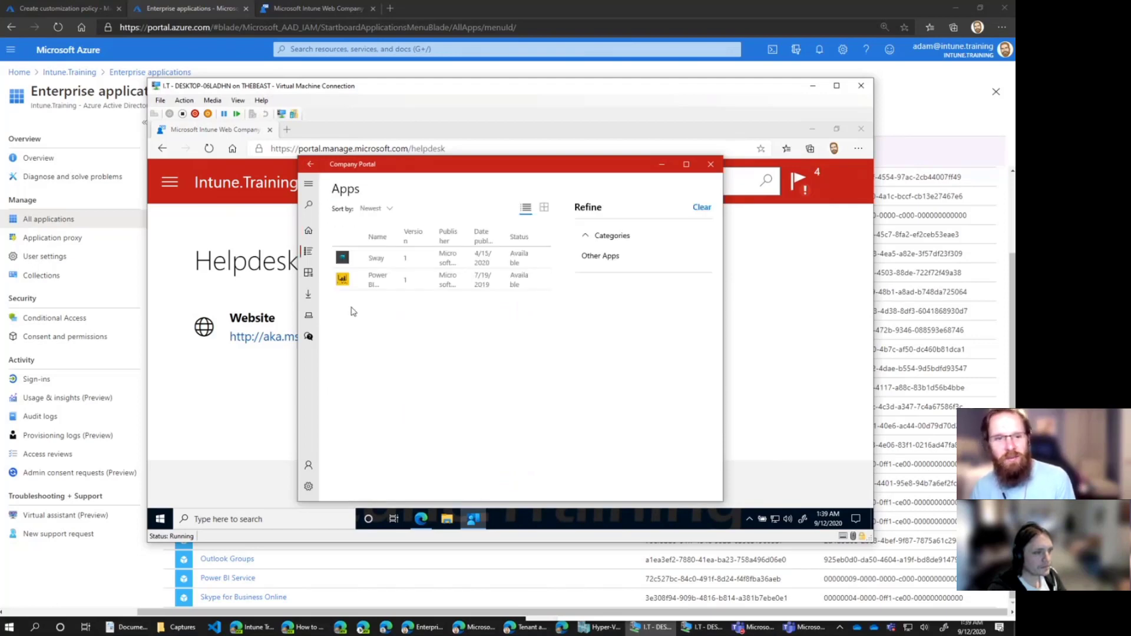
# - Check DESKTOP-06LADHN's details and actions under Devices, then start a manual sync from Settings
pyautogui.click(309, 318)
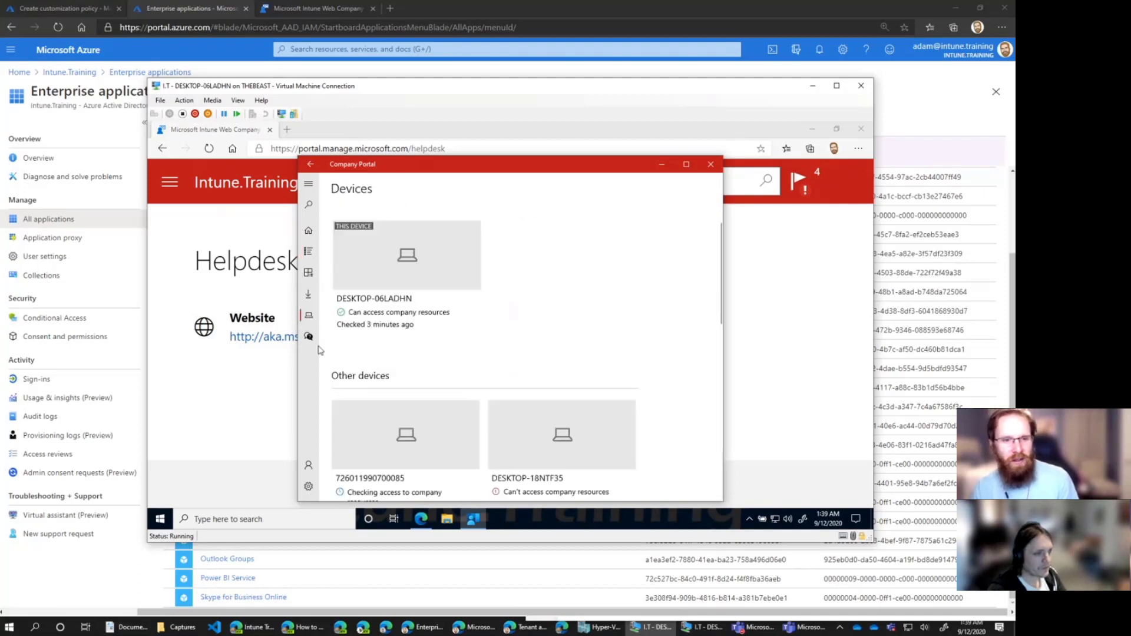
pyautogui.click(406, 287)
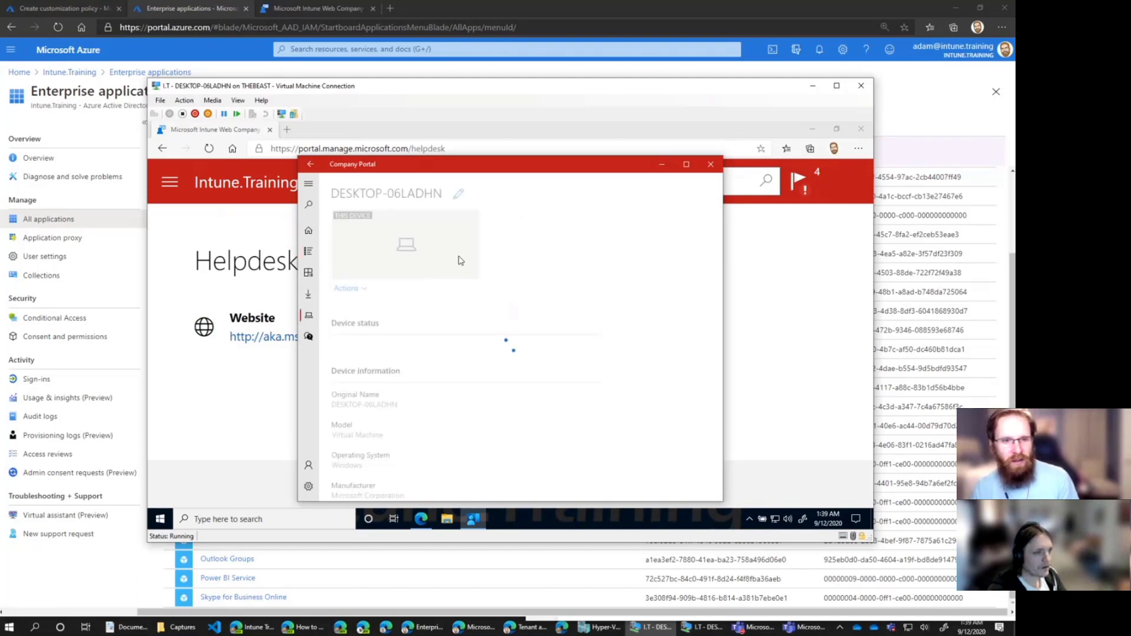
pyautogui.click(348, 289)
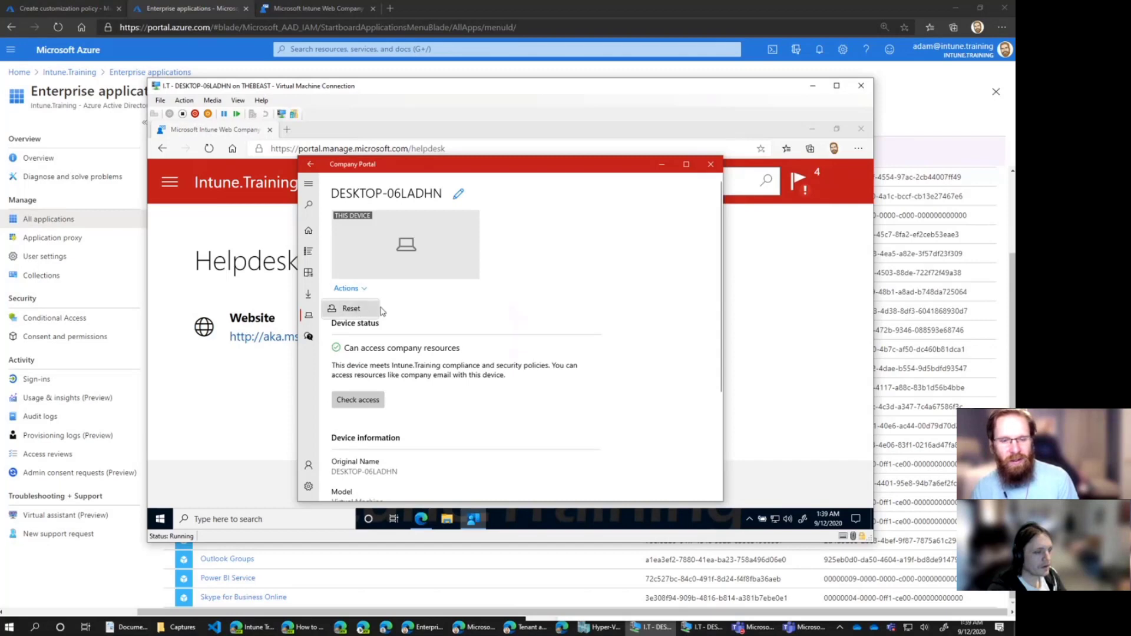
pyautogui.click(443, 295)
pyautogui.click(308, 486)
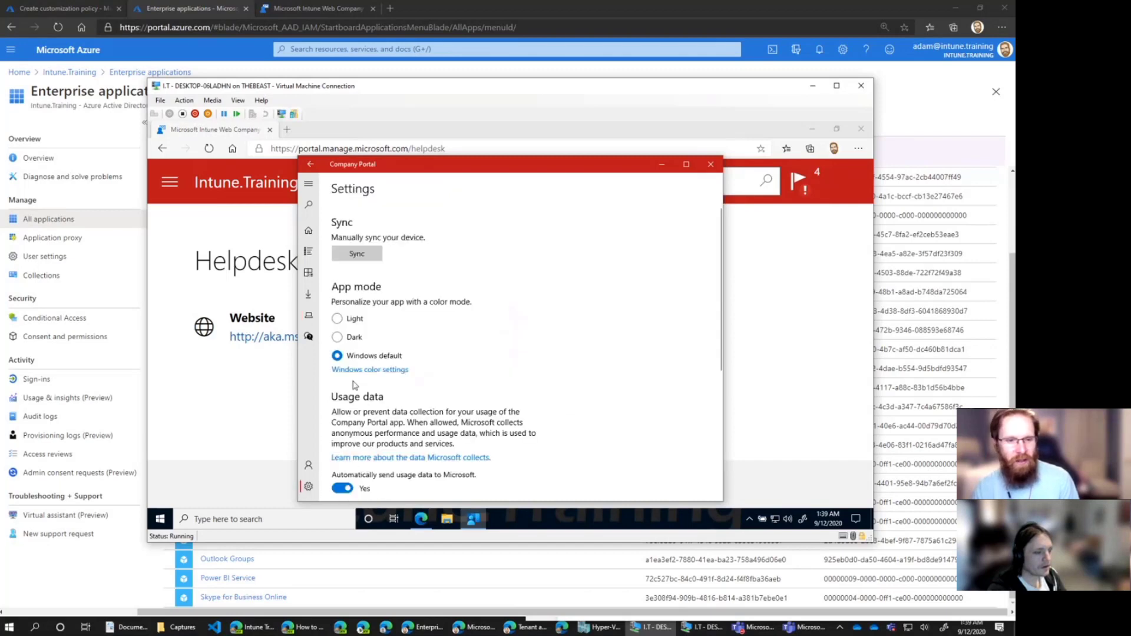
pyautogui.click(377, 254)
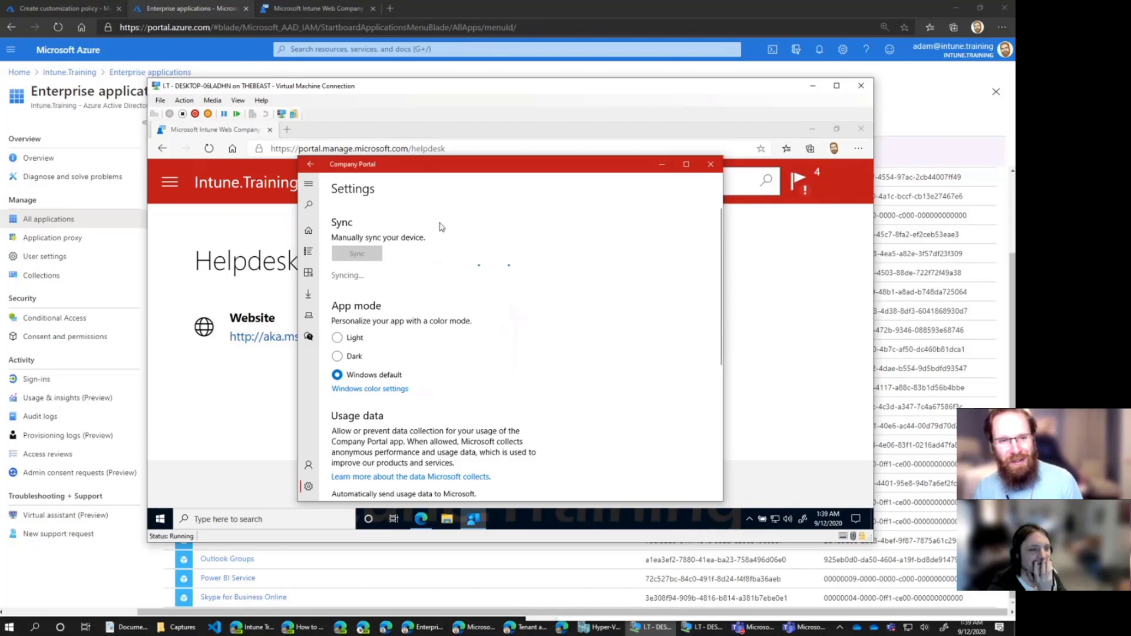
# - Return the VM's Company Portal website to its Intune.Training home page
pyautogui.click(777, 299)
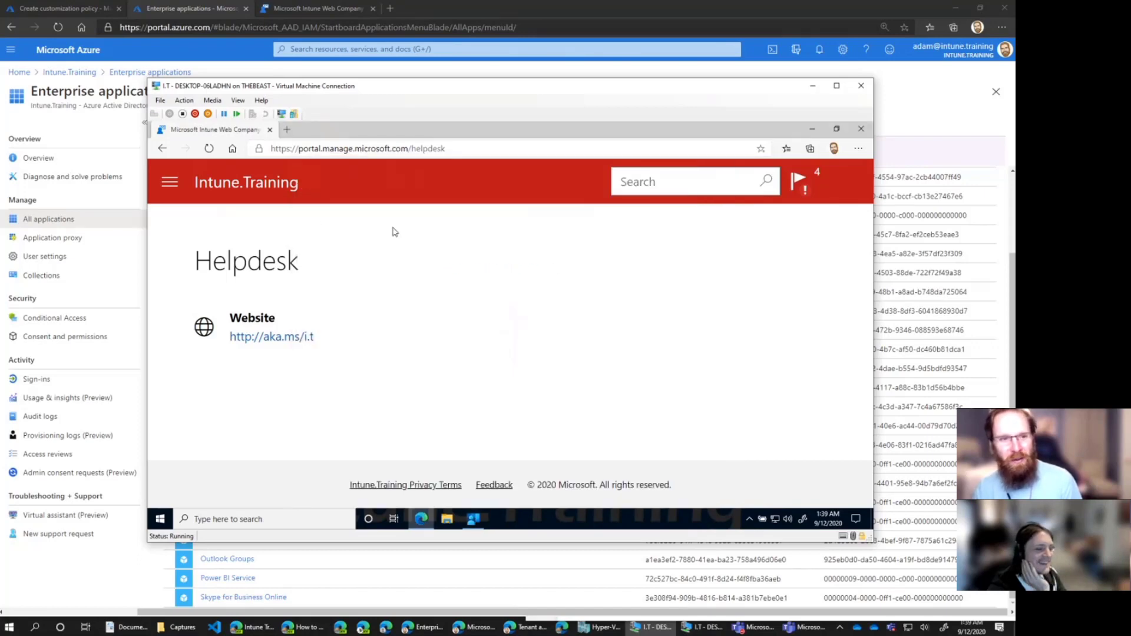
pyautogui.click(170, 184)
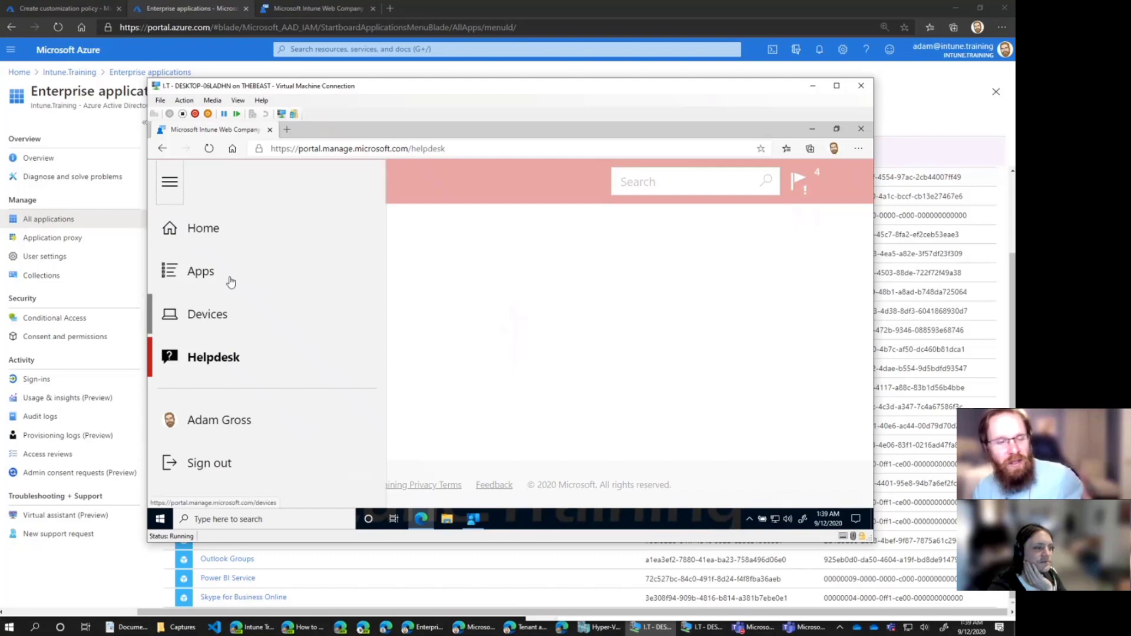
pyautogui.click(215, 231)
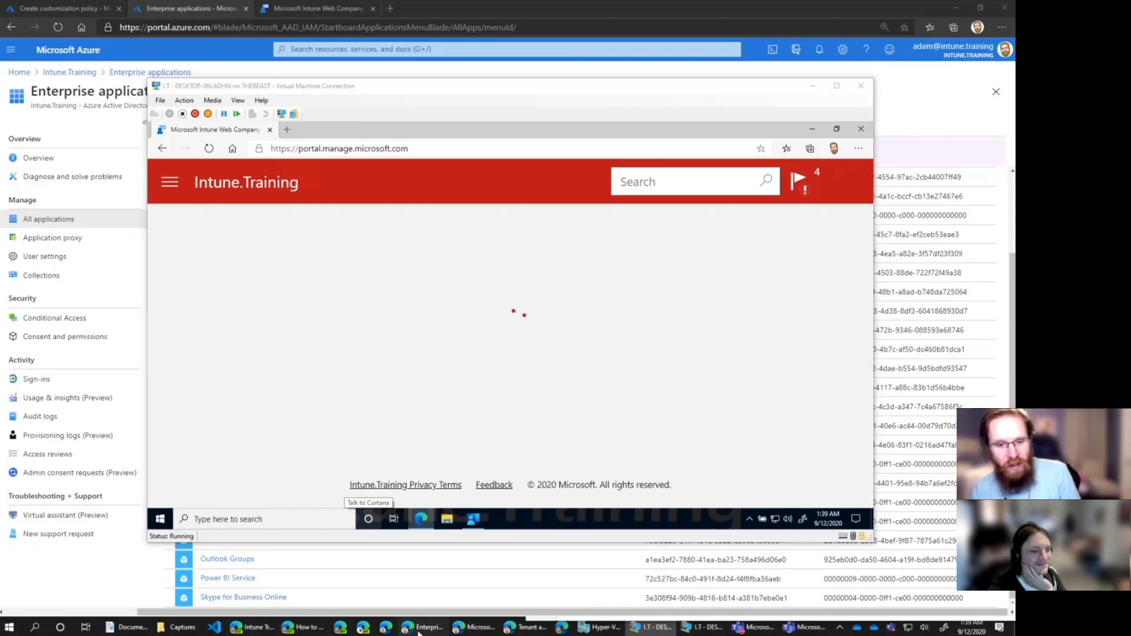
# - Switch on the host from the Azure portal to the Company Portal customization documentation
pyautogui.click(477, 629)
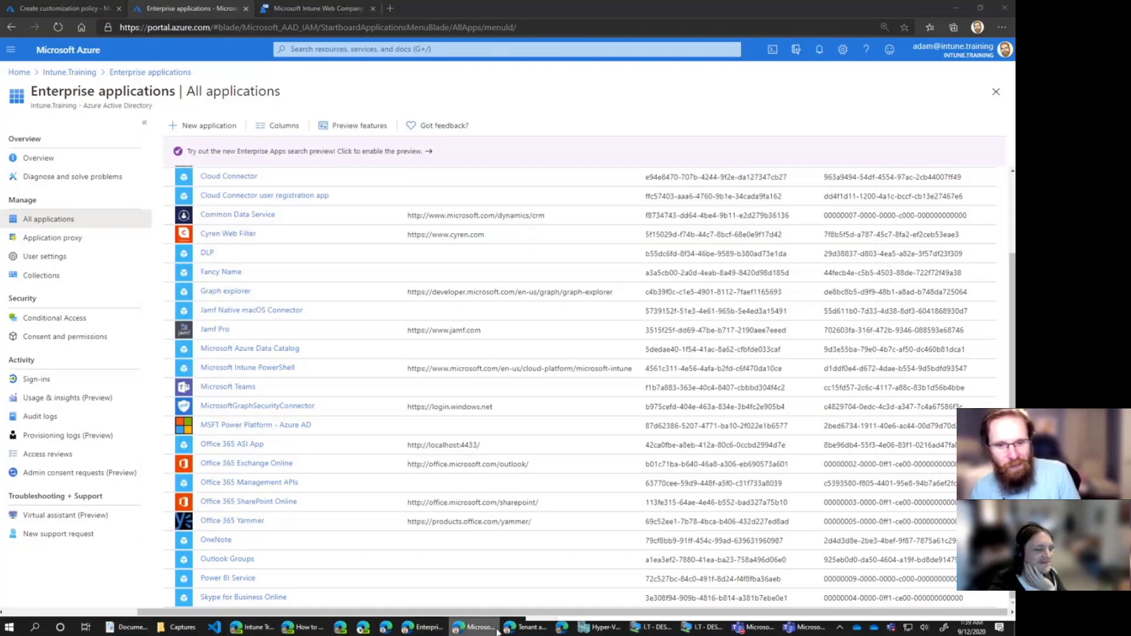
pyautogui.click(247, 628)
pyautogui.click(302, 628)
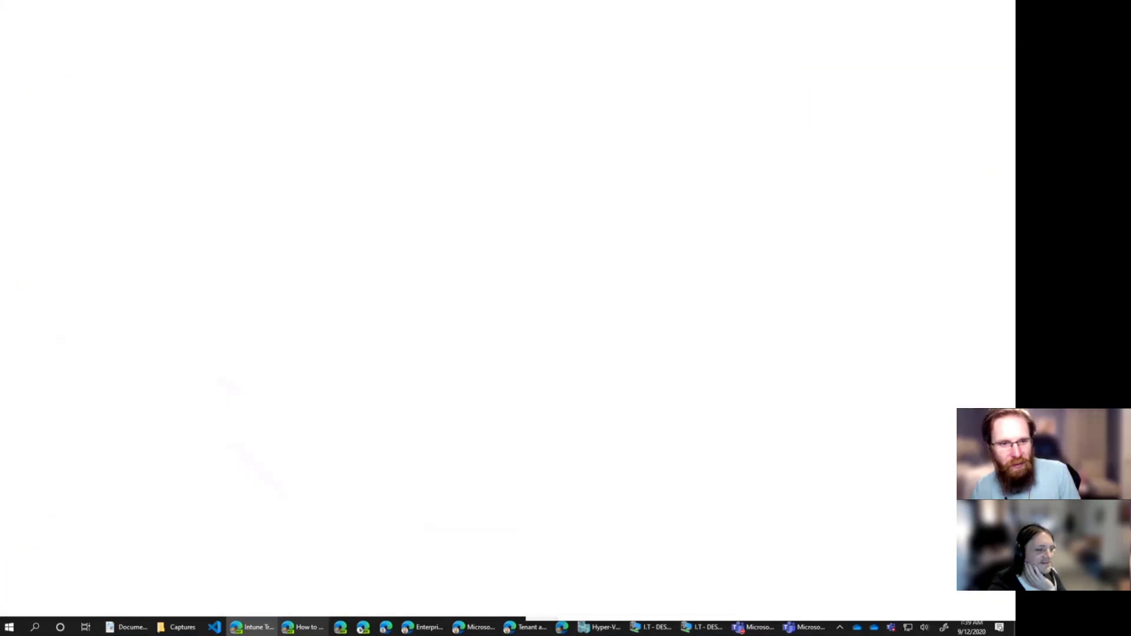
# - Highlight the Note about co-managed customers, then open 'Use the Company Portal app on co-managed devices'
pyautogui.scroll(10, 542, 254)
pyautogui.scroll(4, 542, 253)
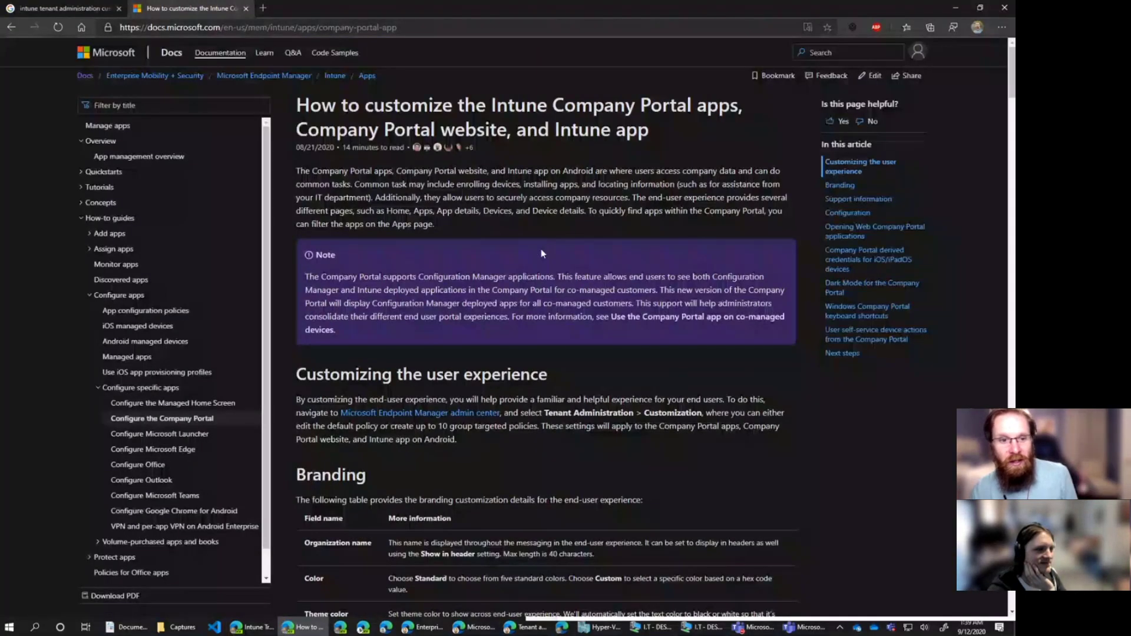
pyautogui.moveTo(309, 276); pyautogui.dragTo(409, 334)
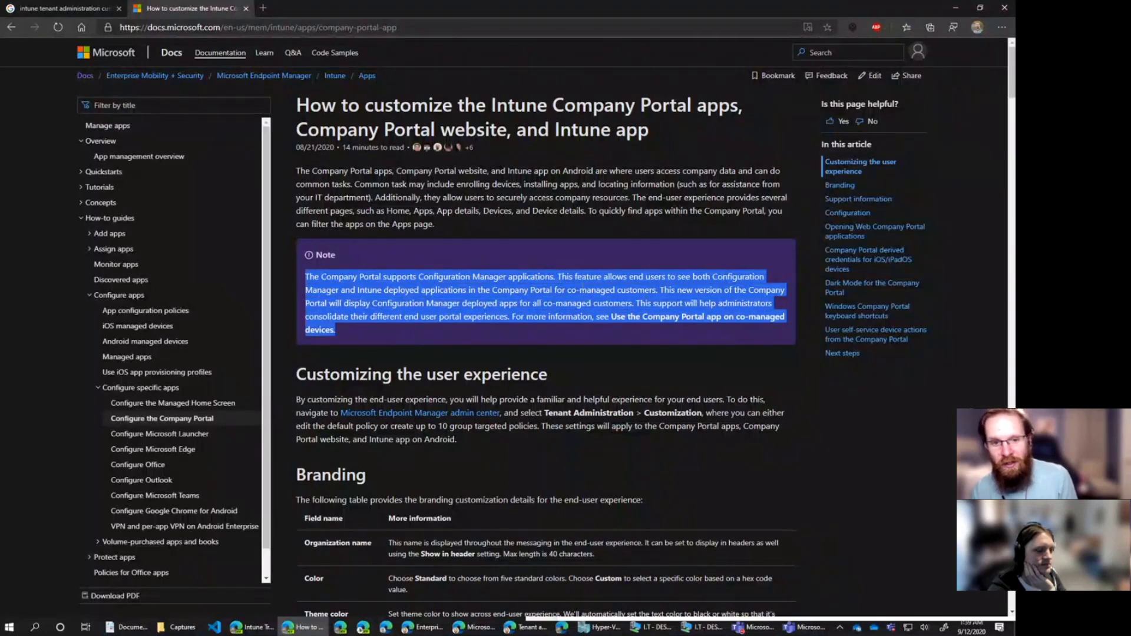
pyautogui.click(535, 297)
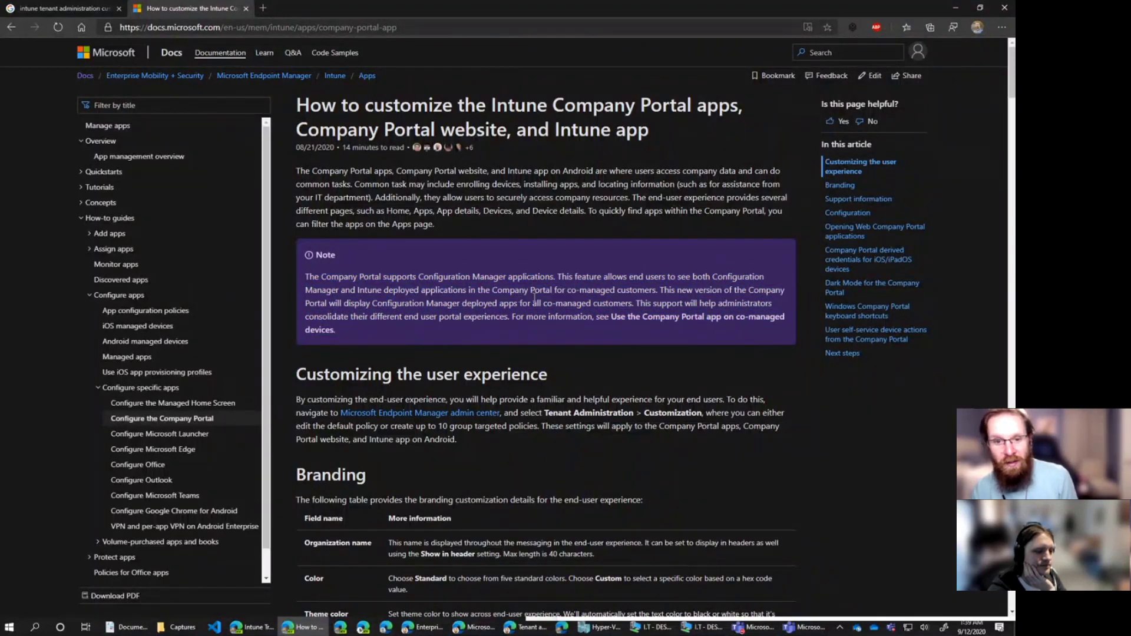
pyautogui.moveTo(493, 289); pyautogui.dragTo(671, 291)
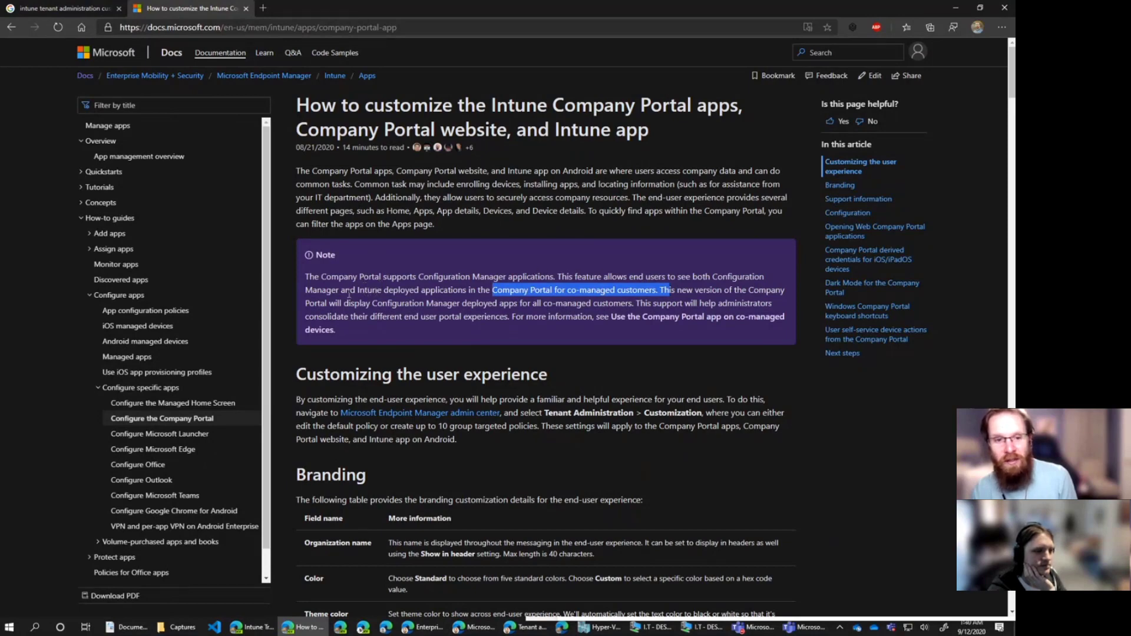
pyautogui.moveTo(348, 289); pyautogui.dragTo(662, 290)
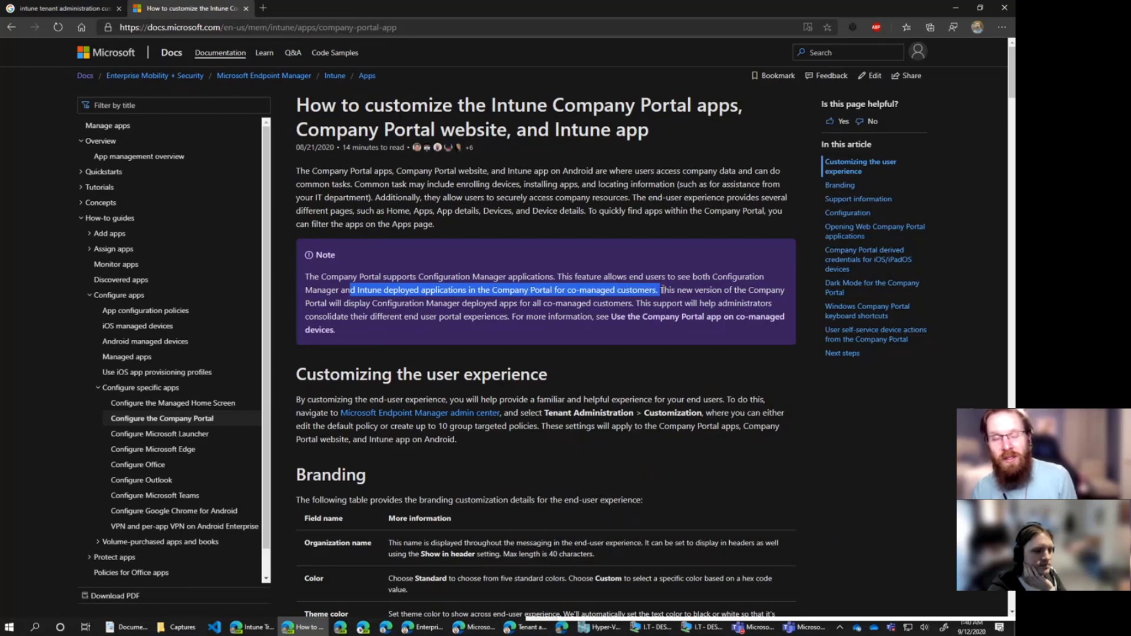
pyautogui.click(622, 324)
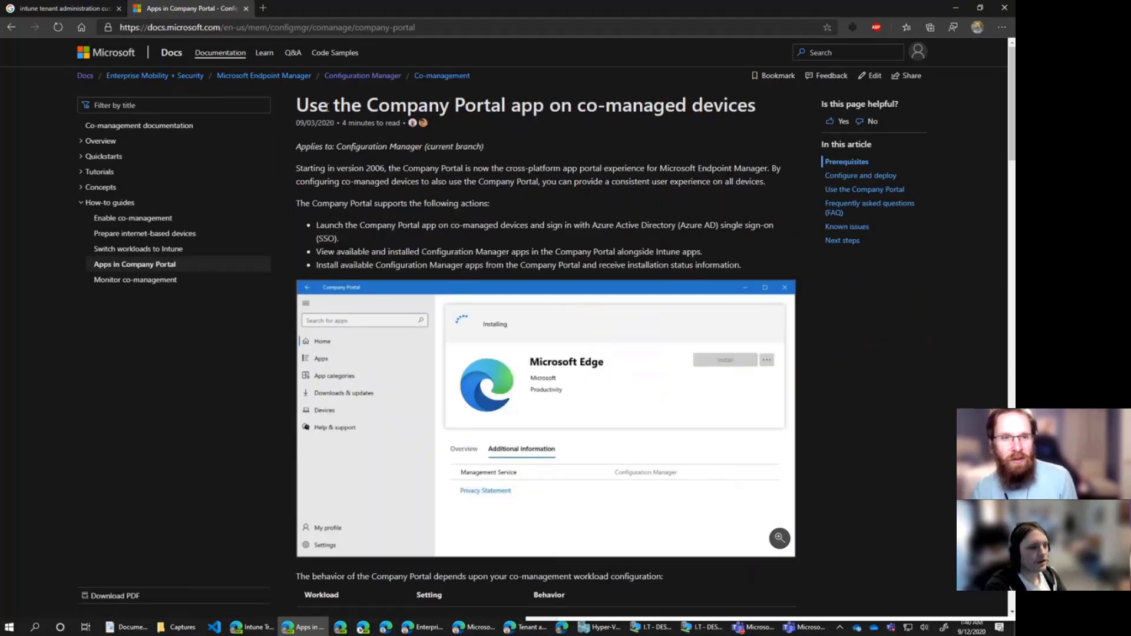
pyautogui.moveTo(317, 105); pyautogui.dragTo(774, 109)
pyautogui.scroll(-15, 621, 241)
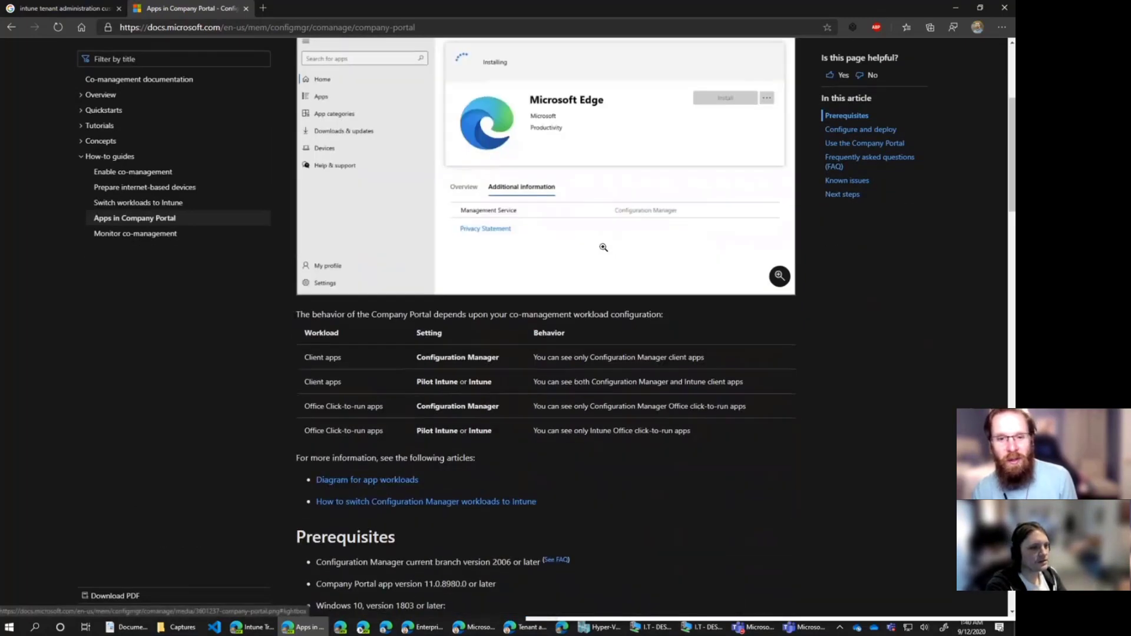
pyautogui.scroll(-2, 561, 256)
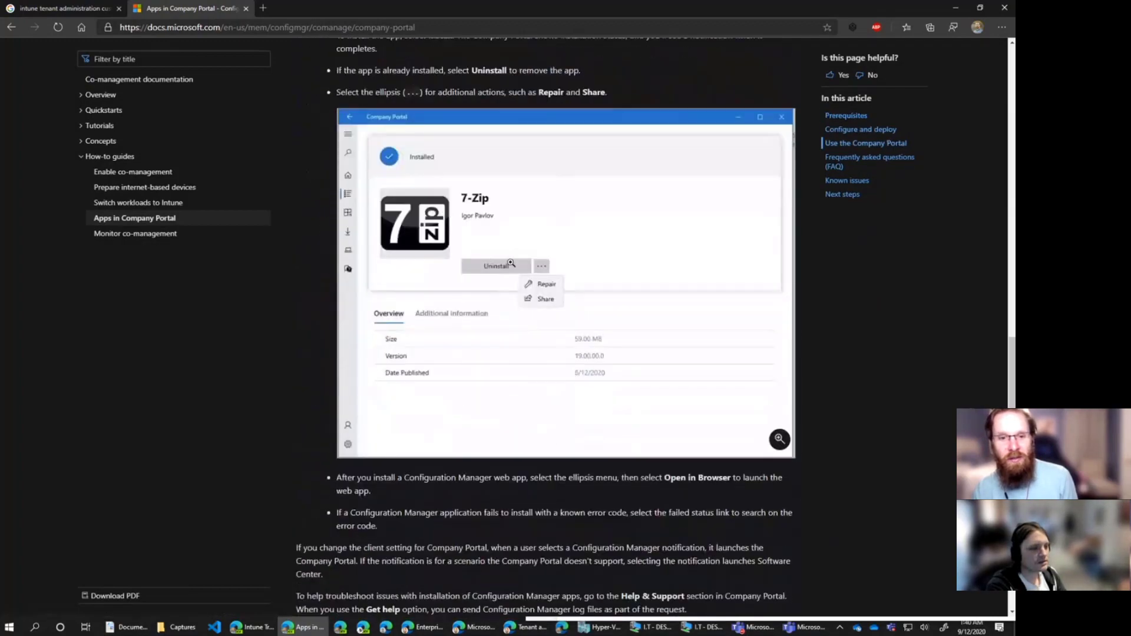
pyautogui.scroll(-9, 536, 317)
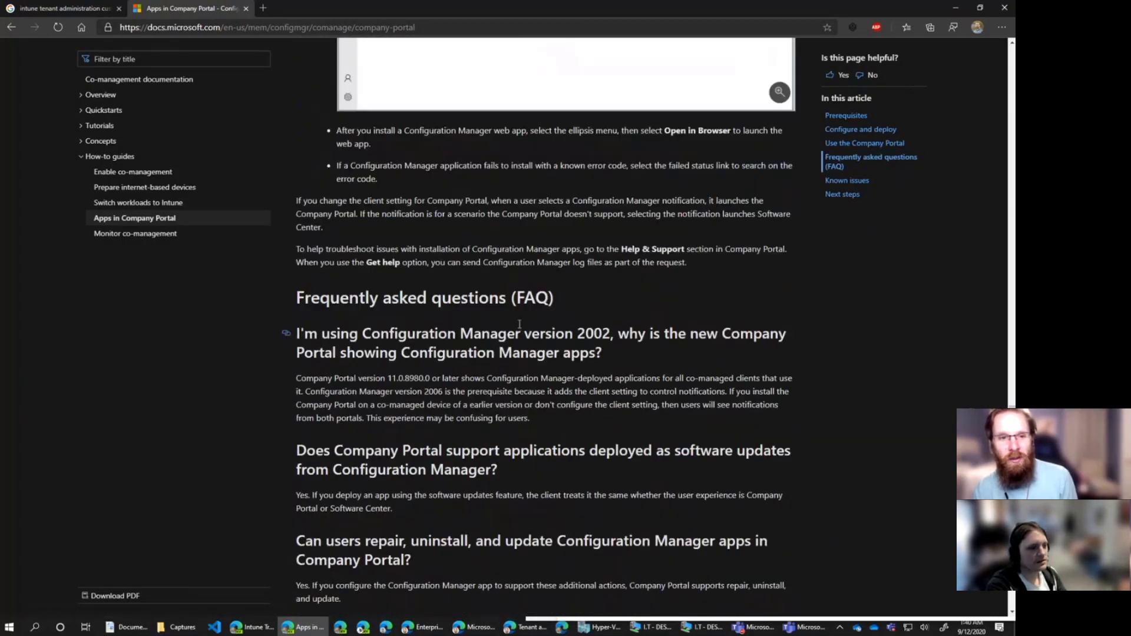
pyautogui.scroll(4, 514, 317)
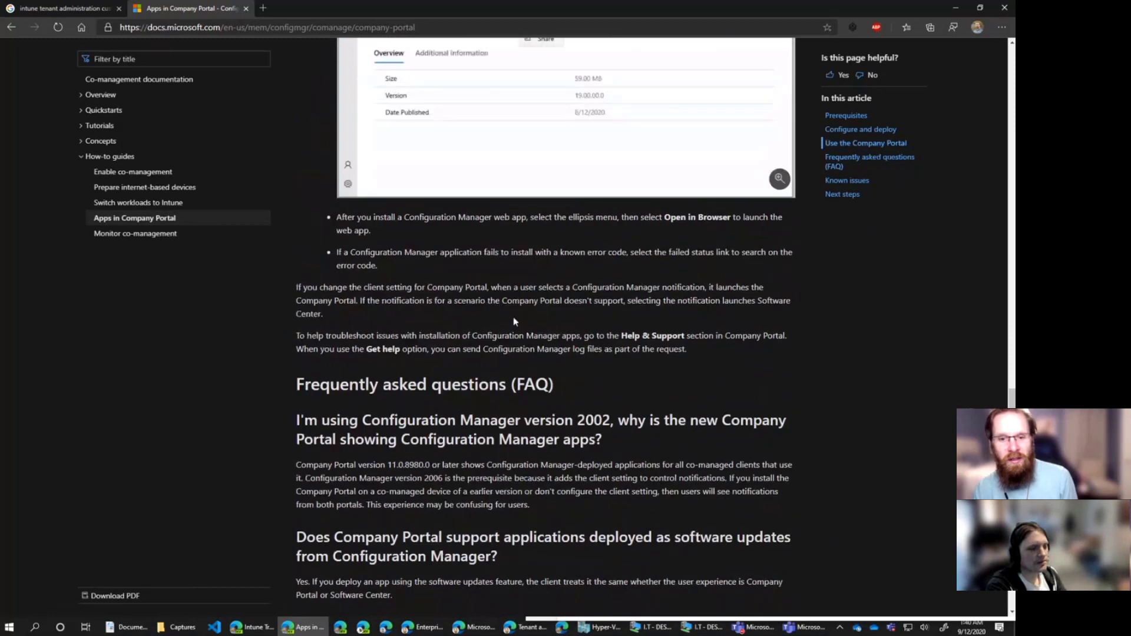
pyautogui.scroll(10, 514, 321)
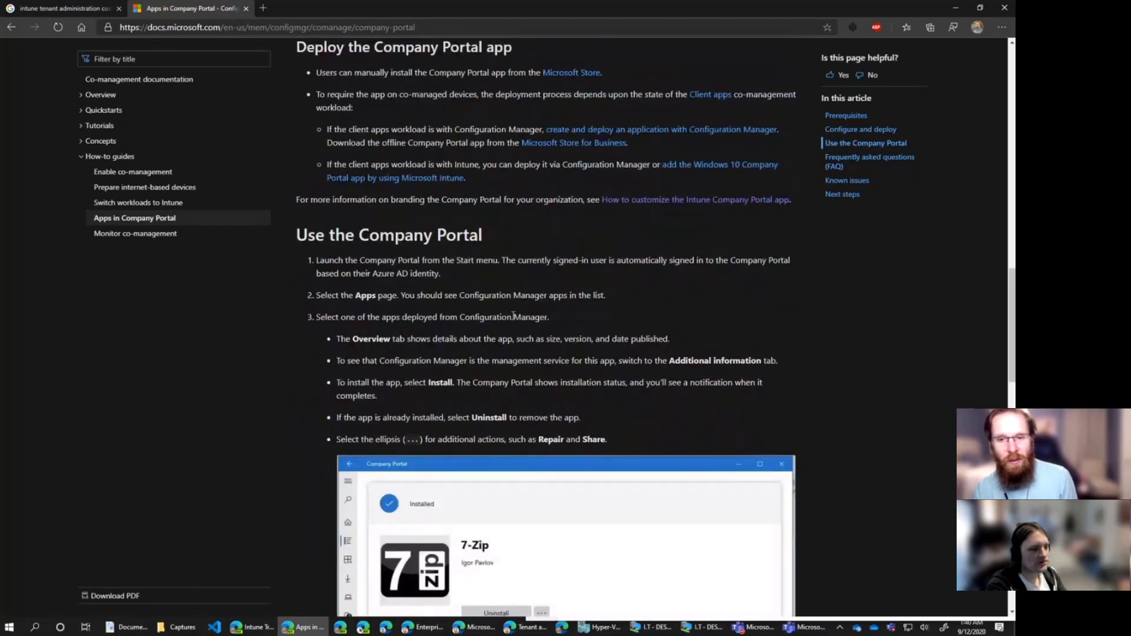
pyautogui.scroll(7, 513, 317)
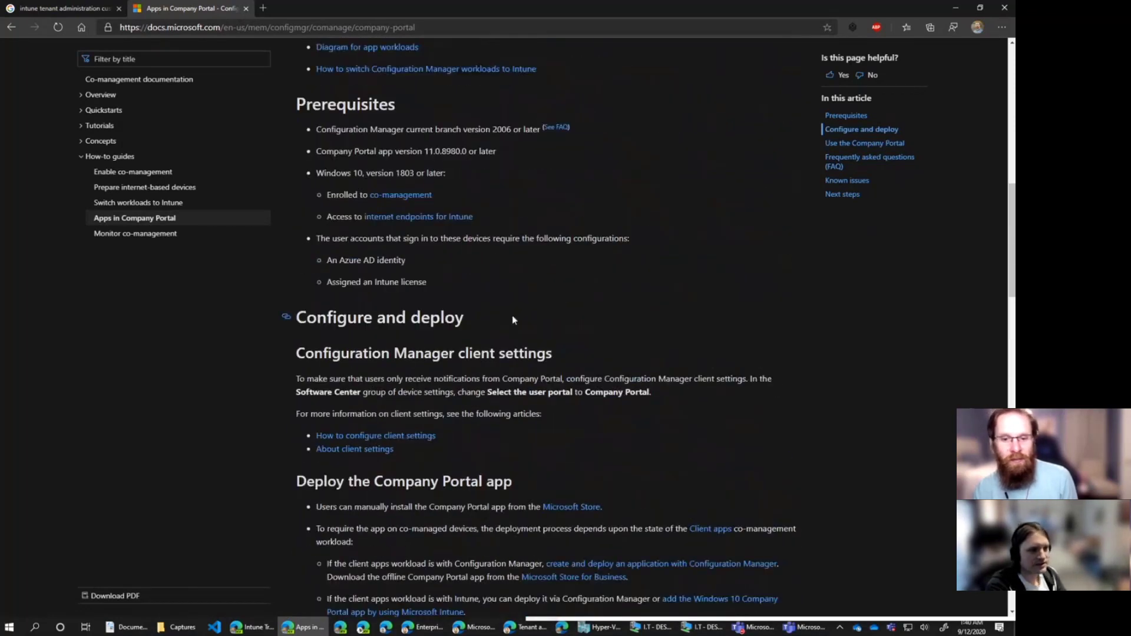
# - Go back to the 'How to customize the Intune Company Portal apps' article
pyautogui.hotkey('alt', 'Left')
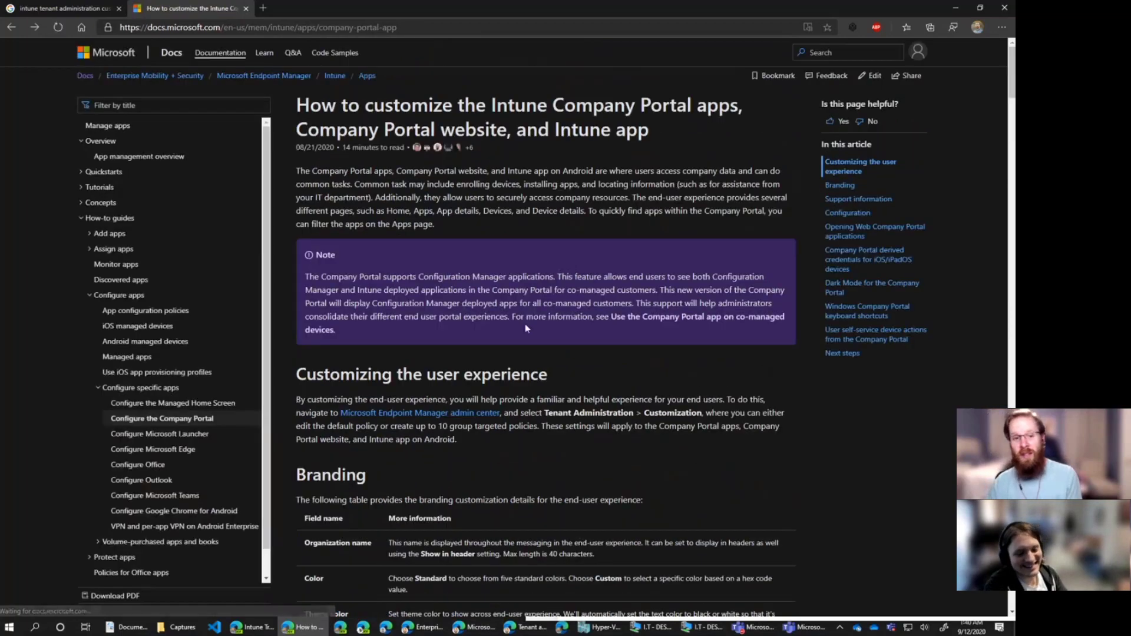